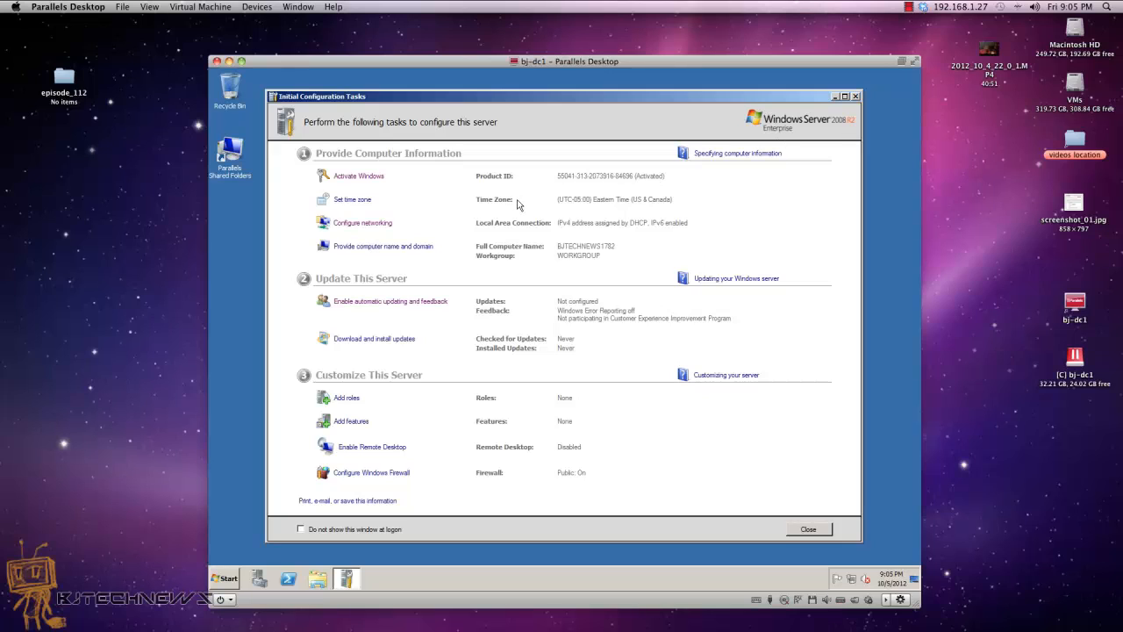
Step: Open the Local Area Connection's IPv4 Properties and select 'Use the following IP address'
click(376, 227)
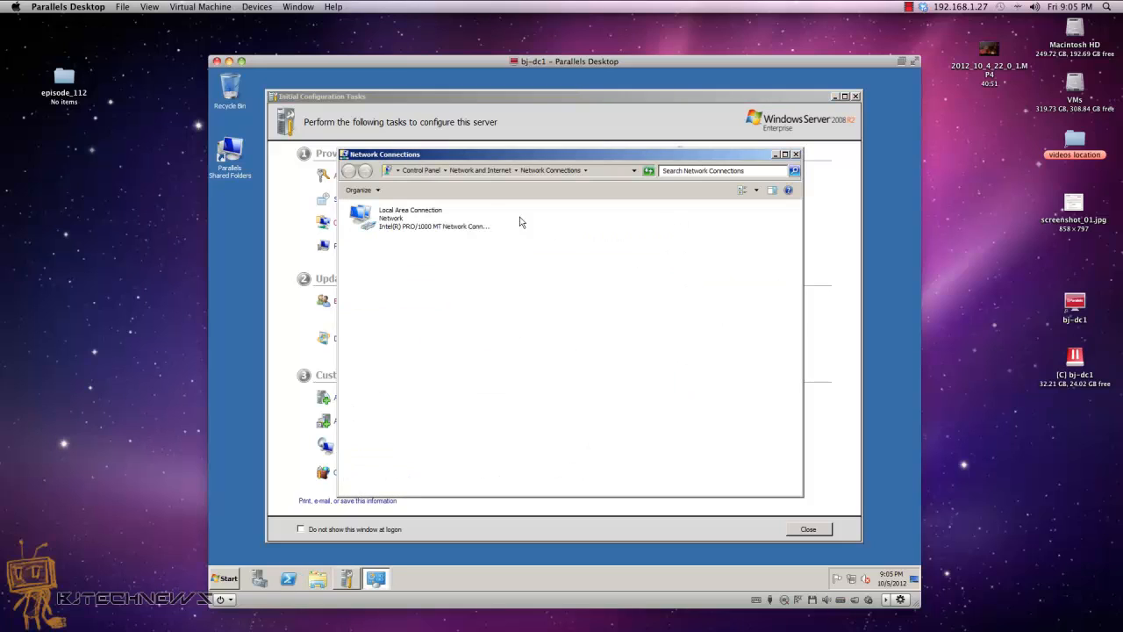
right_click(409, 221)
click(455, 320)
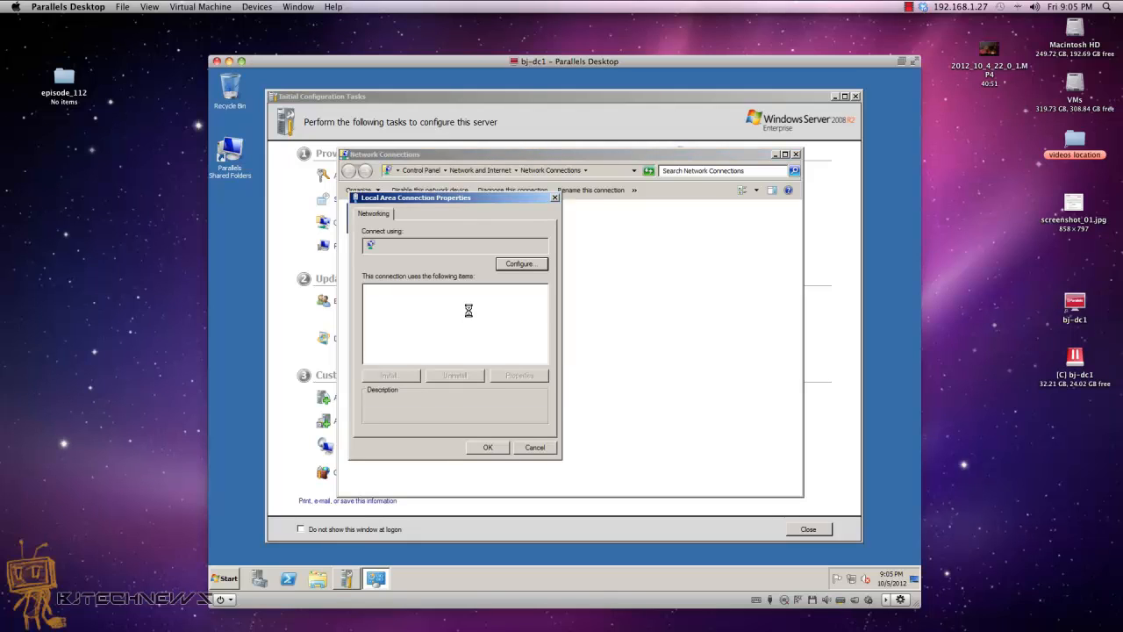
double_click(484, 338)
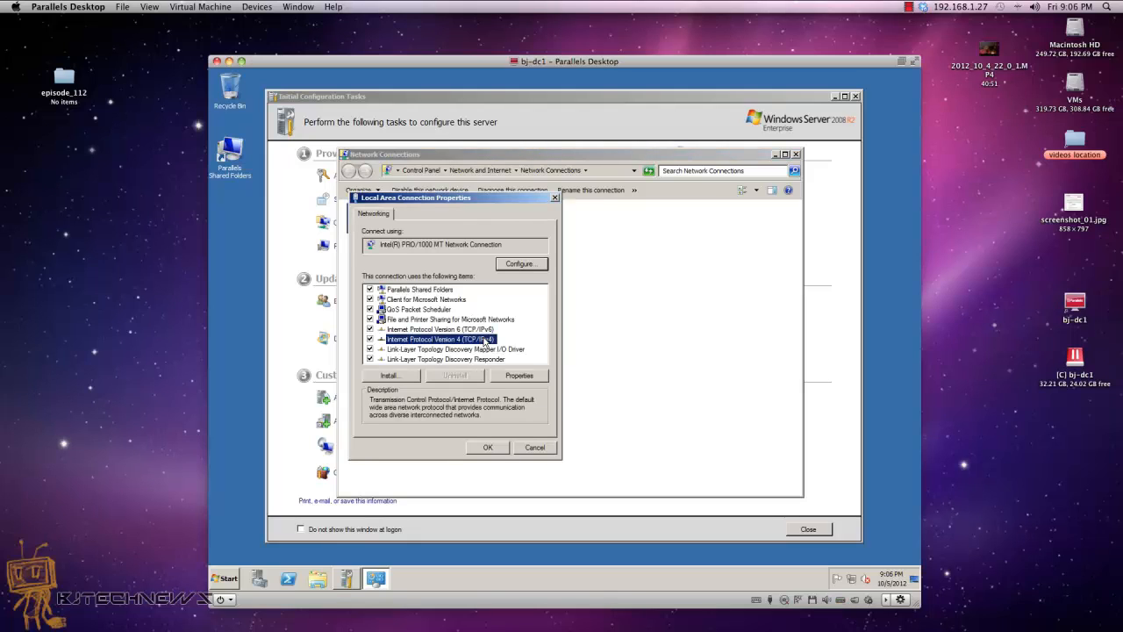
click(449, 321)
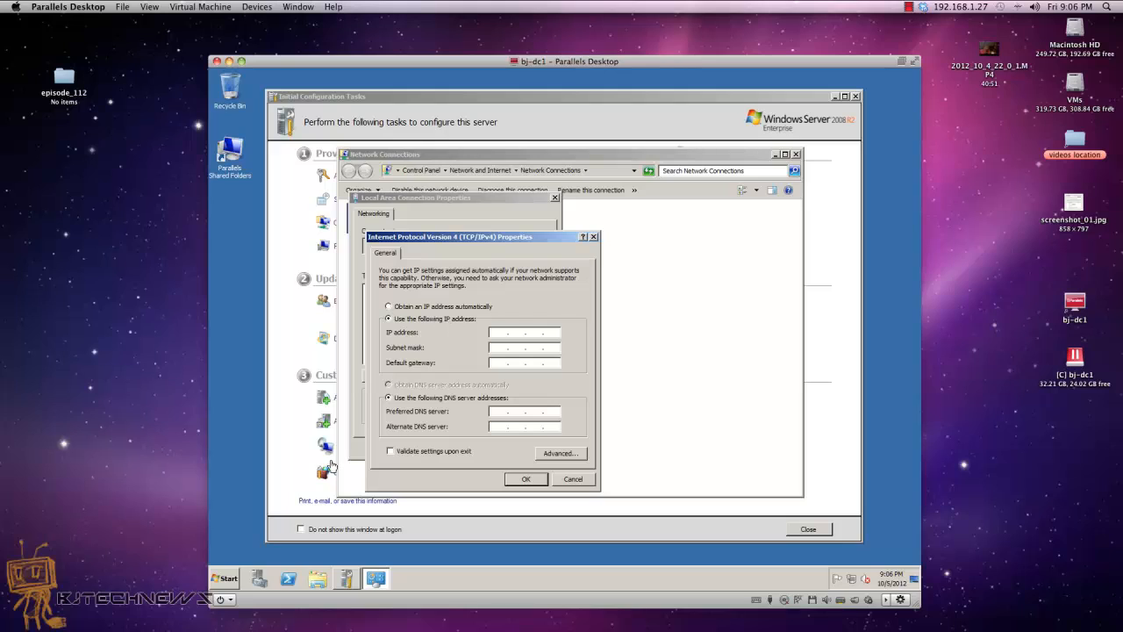
Step: Run ipconfig in a Command Prompt to list the current address 10.211.55.3
click(225, 578)
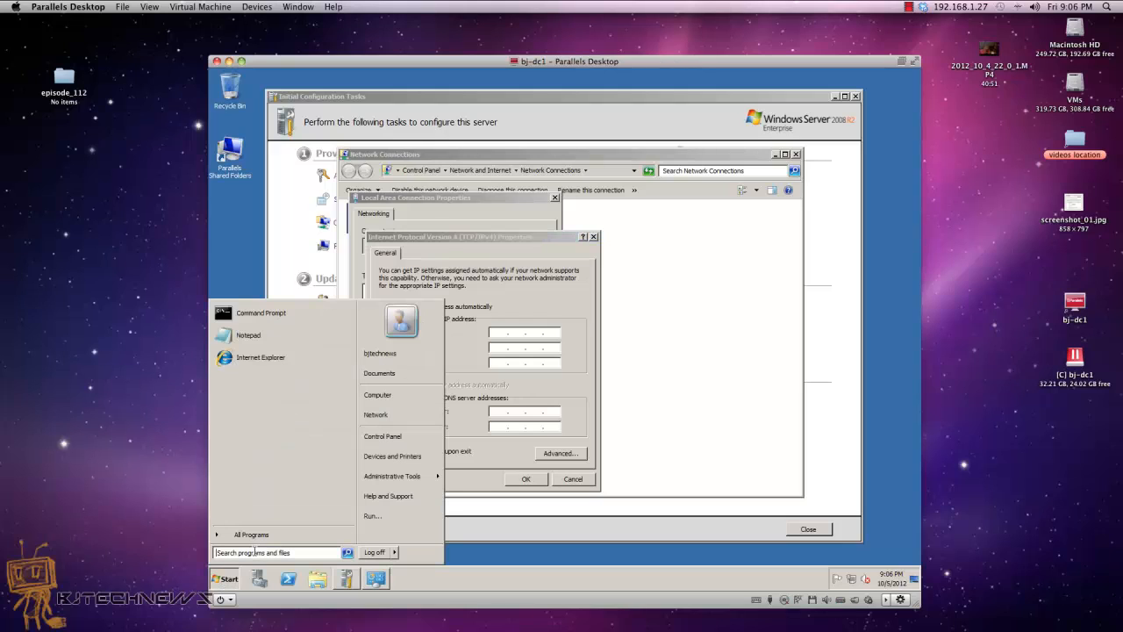
click(272, 312)
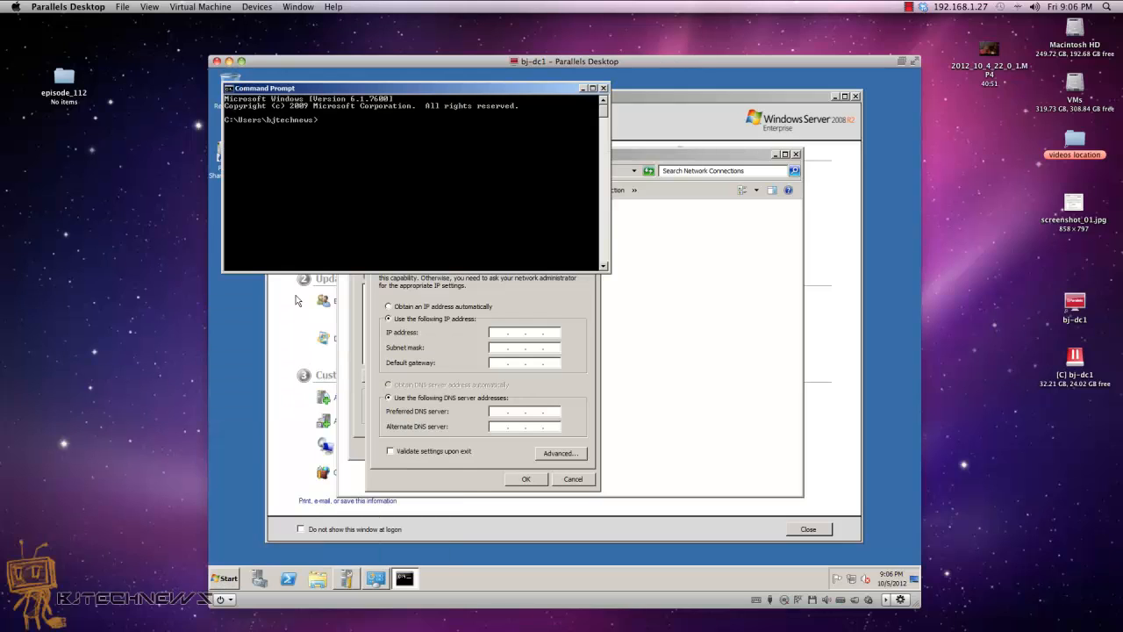
text(ipconfig)
key(Return)
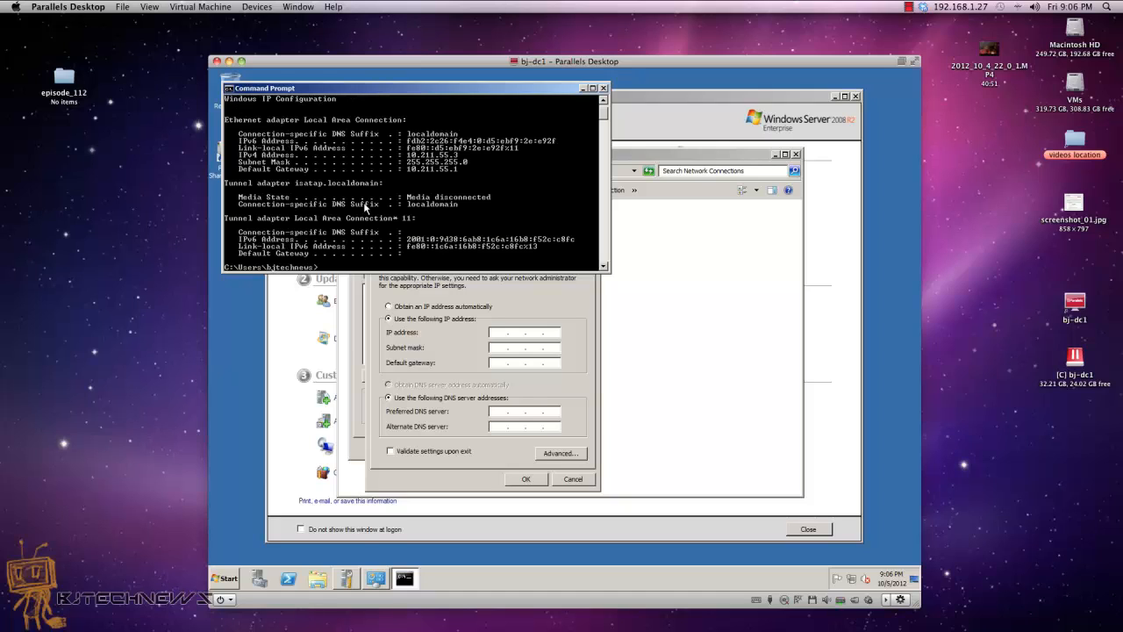
Step: Arrange the ipconfig output beside the IPv4 Properties dialog for reference
drag(463, 92, 763, 226)
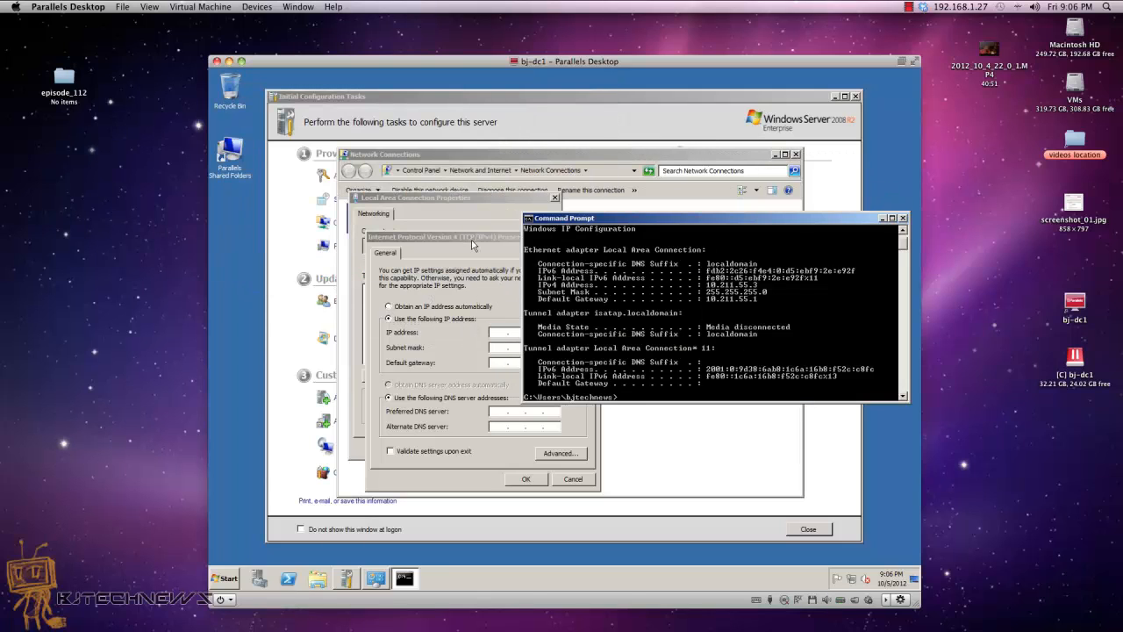
drag(472, 245, 448, 216)
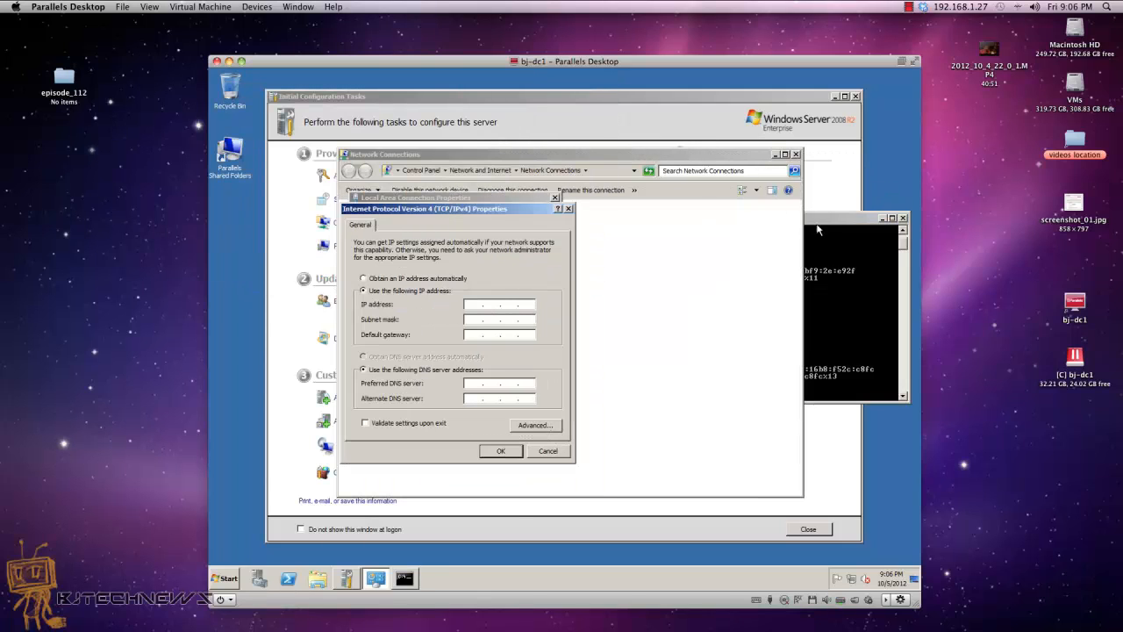
drag(818, 221, 893, 367)
click(425, 299)
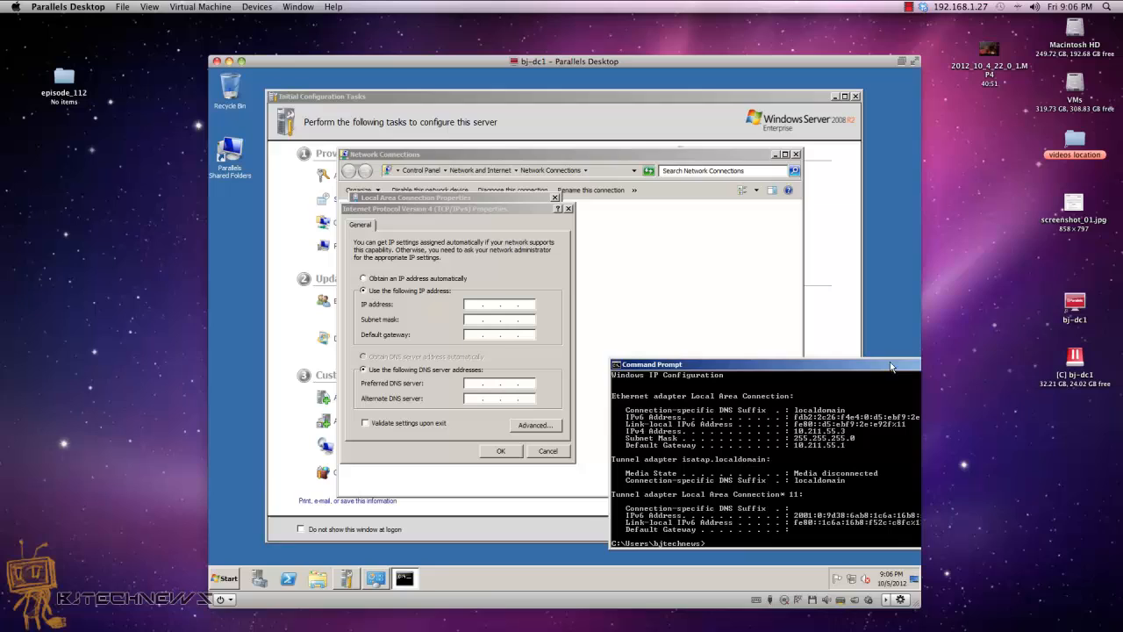
click(497, 304)
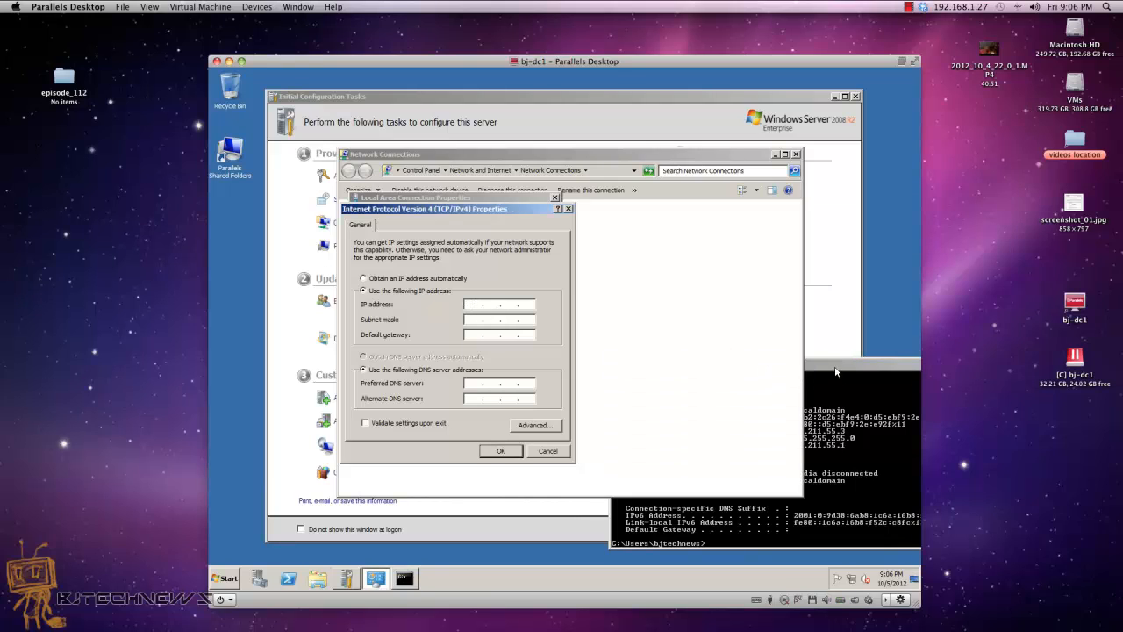
drag(835, 372, 865, 360)
Step: Enter IP 10.211.55.3, mask 255.255.255.0, gateway 10.211.55.1 and preferred DNS 10.211.55.3
click(471, 304)
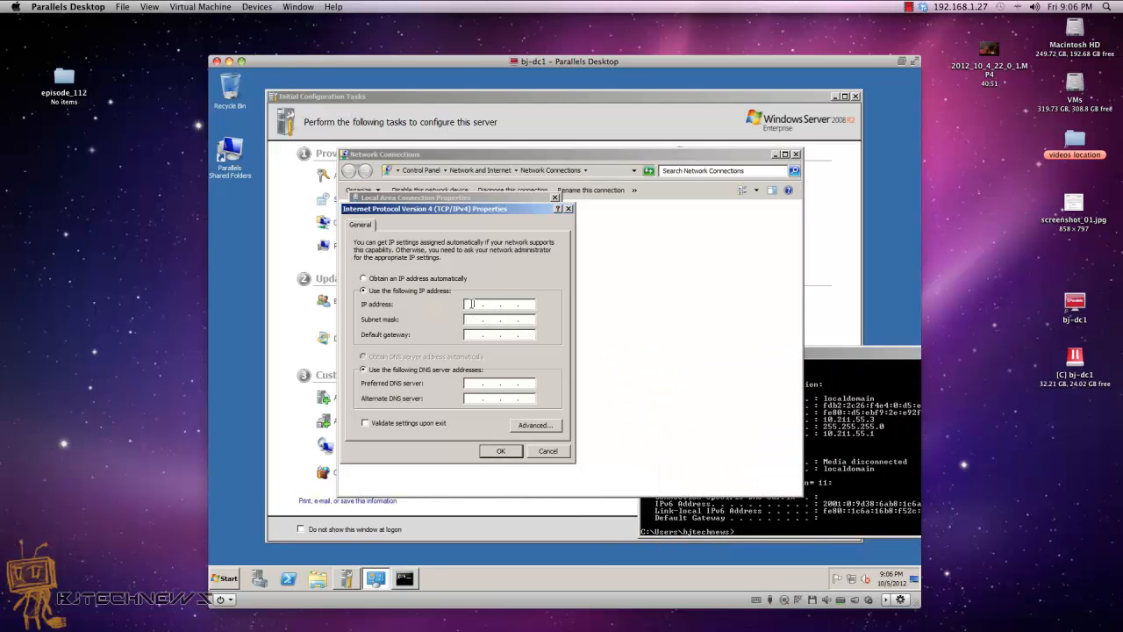
text(10 )
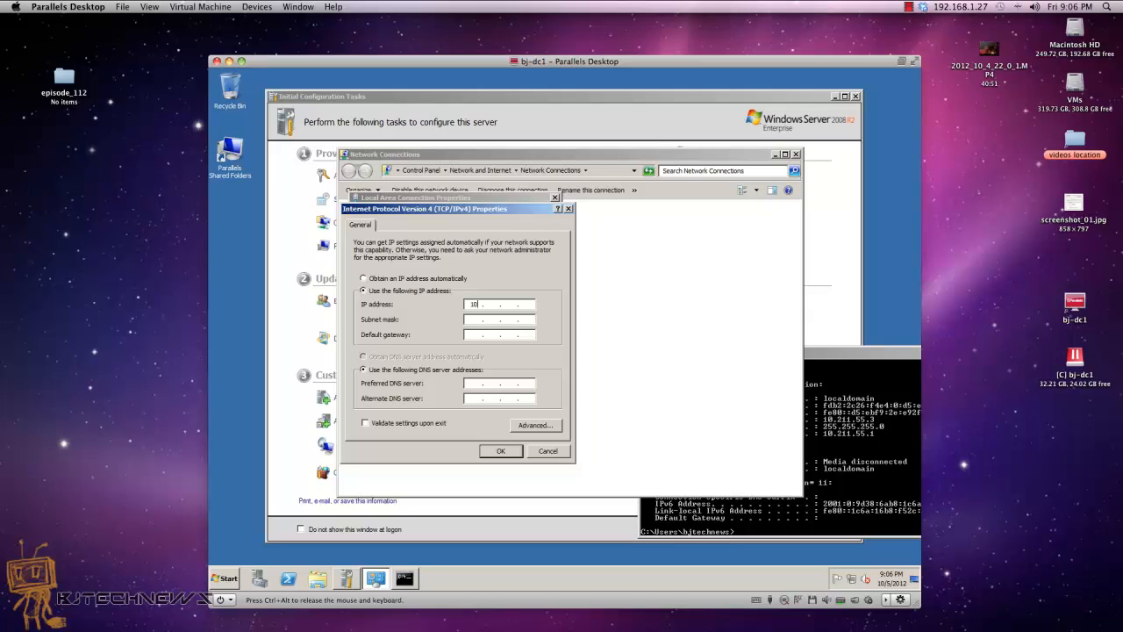
text(. 211 . 55 . 3)
key(Tab)
text(255255255)
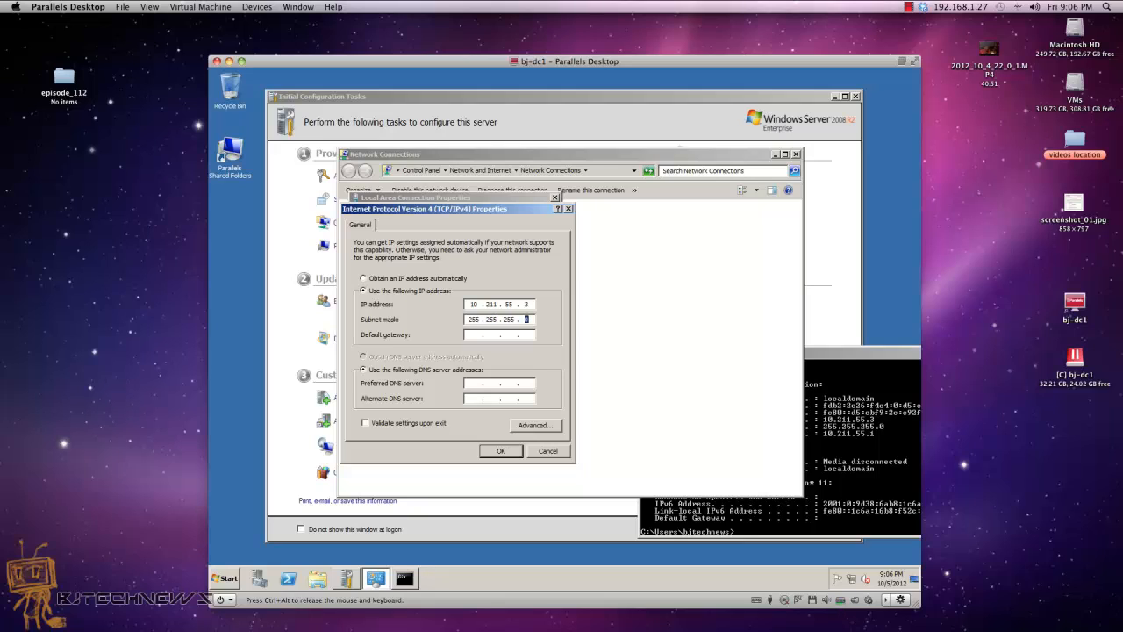
text(0)
text(10.)
text(211 . )
text(55 .)
text(1)
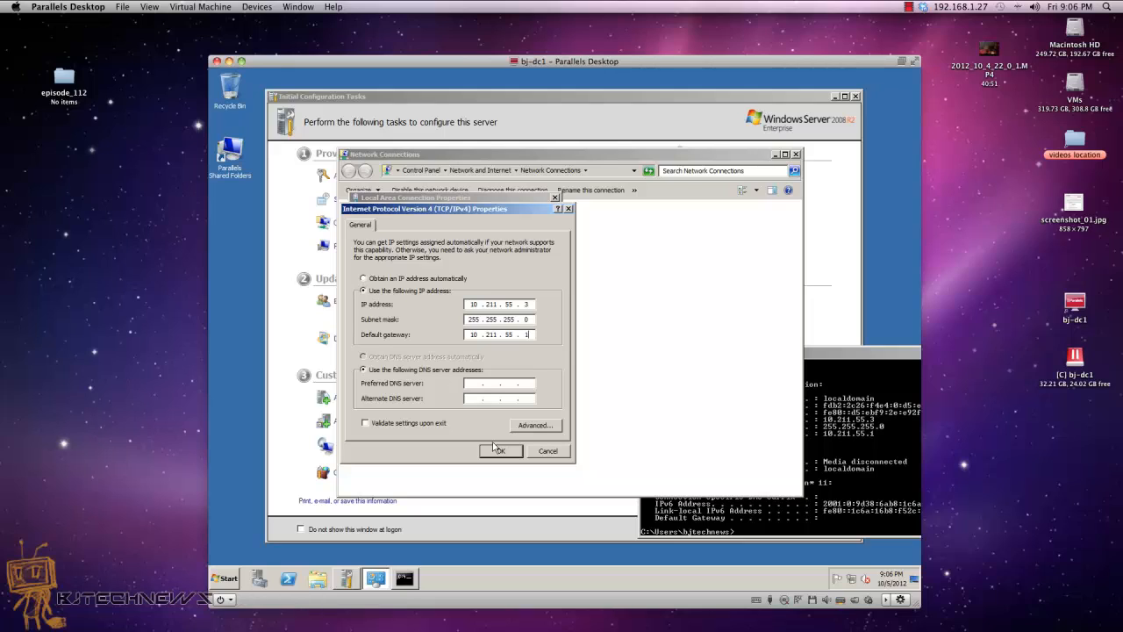
click(478, 386)
text(10 )
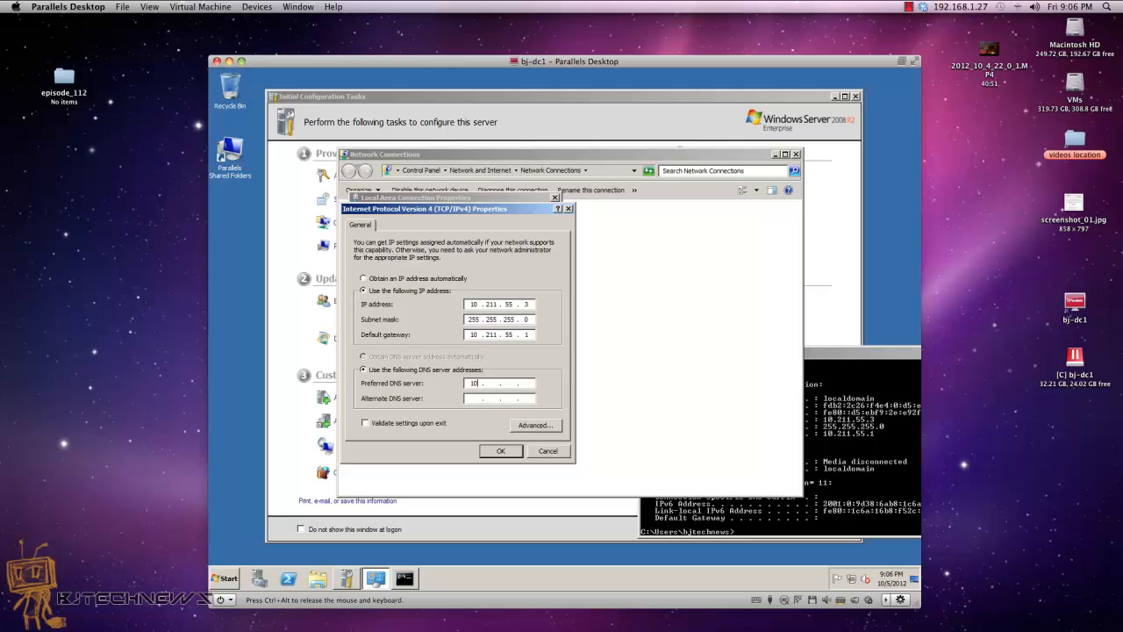
text(. 211 . 55)
key(ctrl+alt)
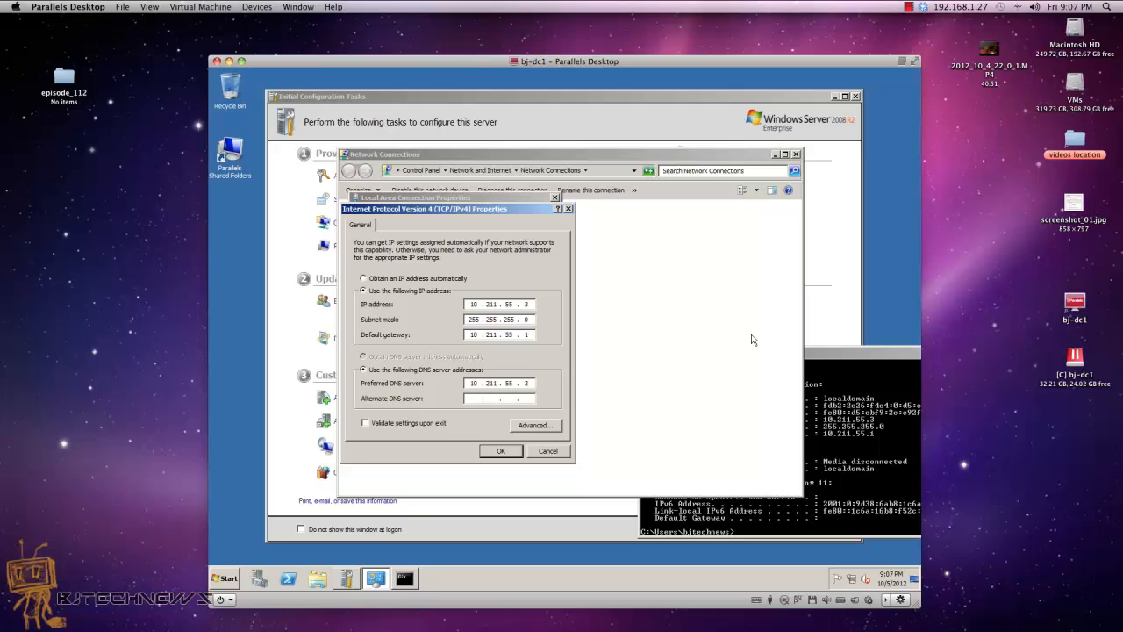
Step: Ping google.com to confirm internet access, then exit the Command Prompt
drag(810, 347, 696, 272)
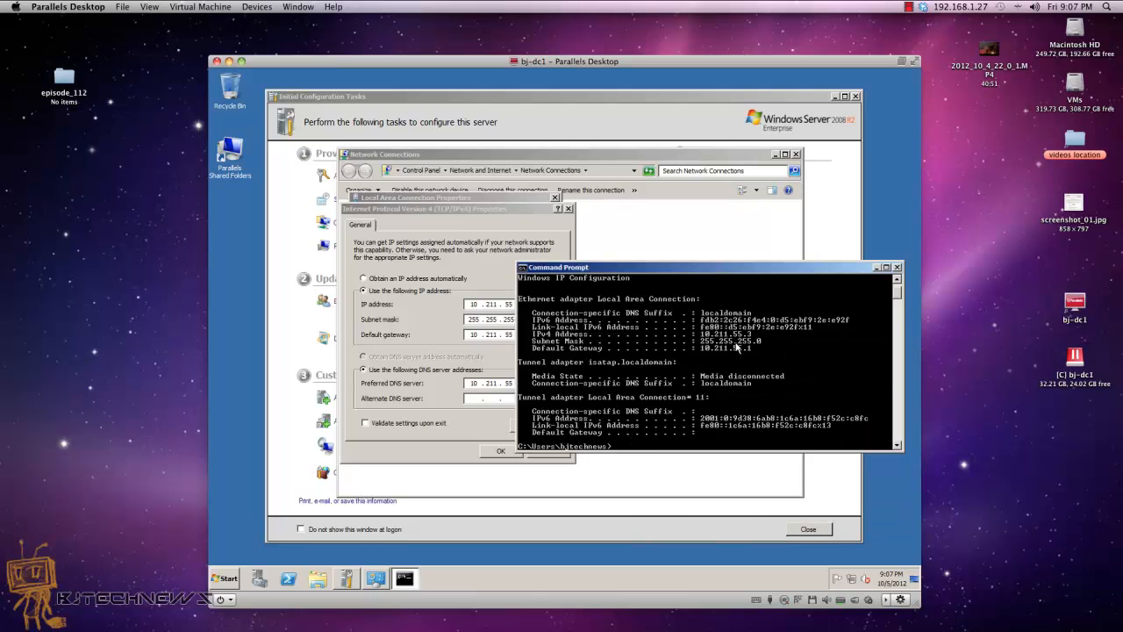
text(ping google.com)
key(Return)
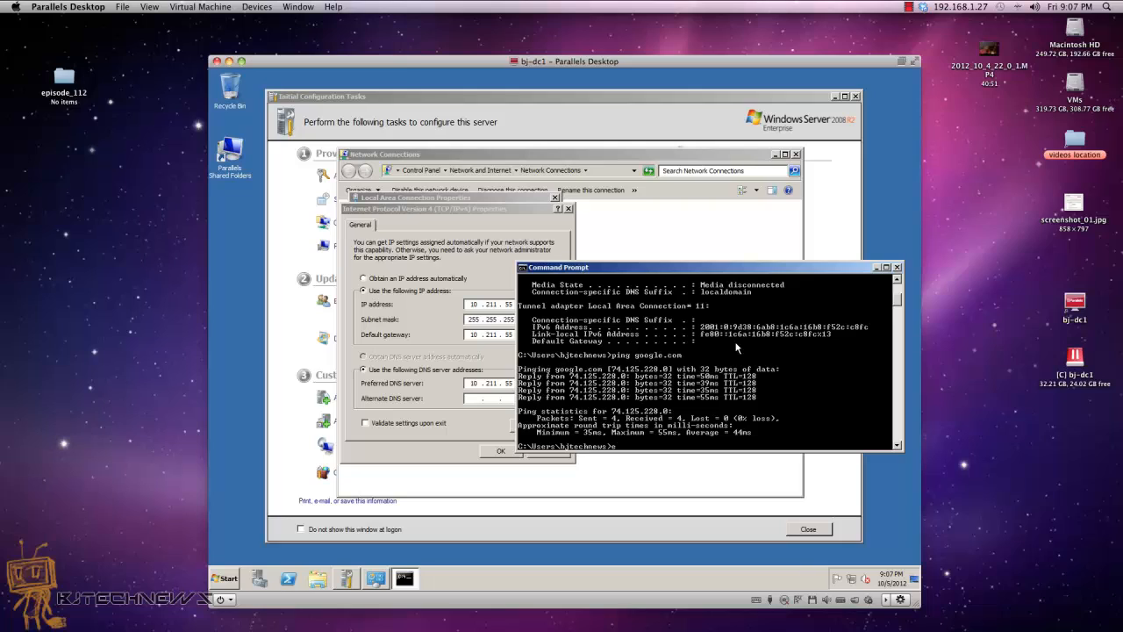
text(it)
key(Return)
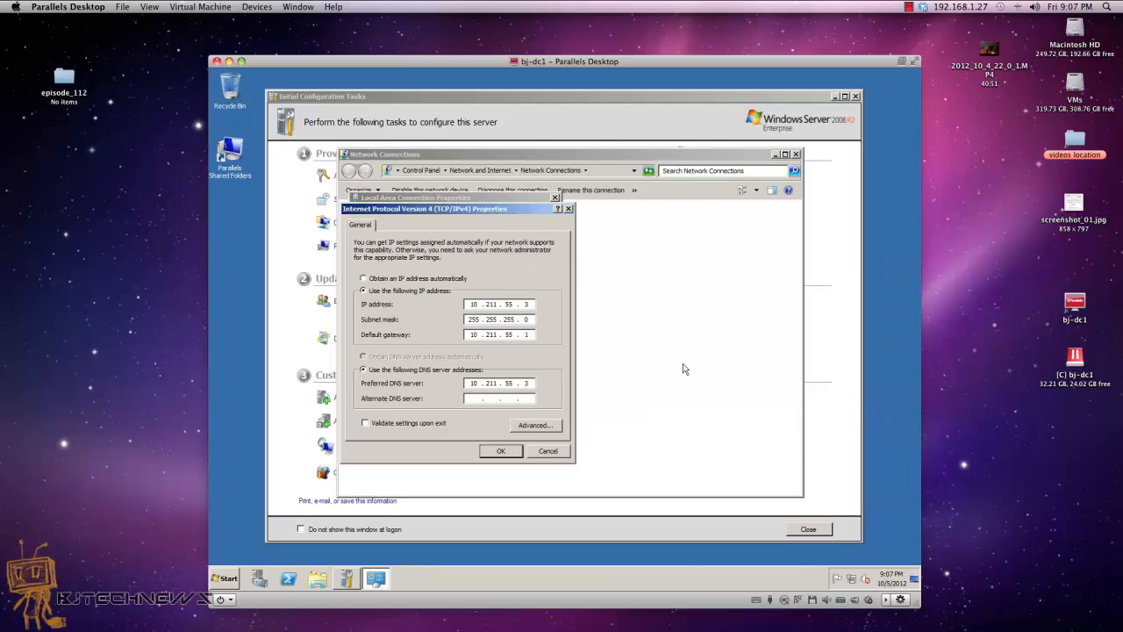
Step: Apply the static IPv4 settings and close Network Connections
click(501, 451)
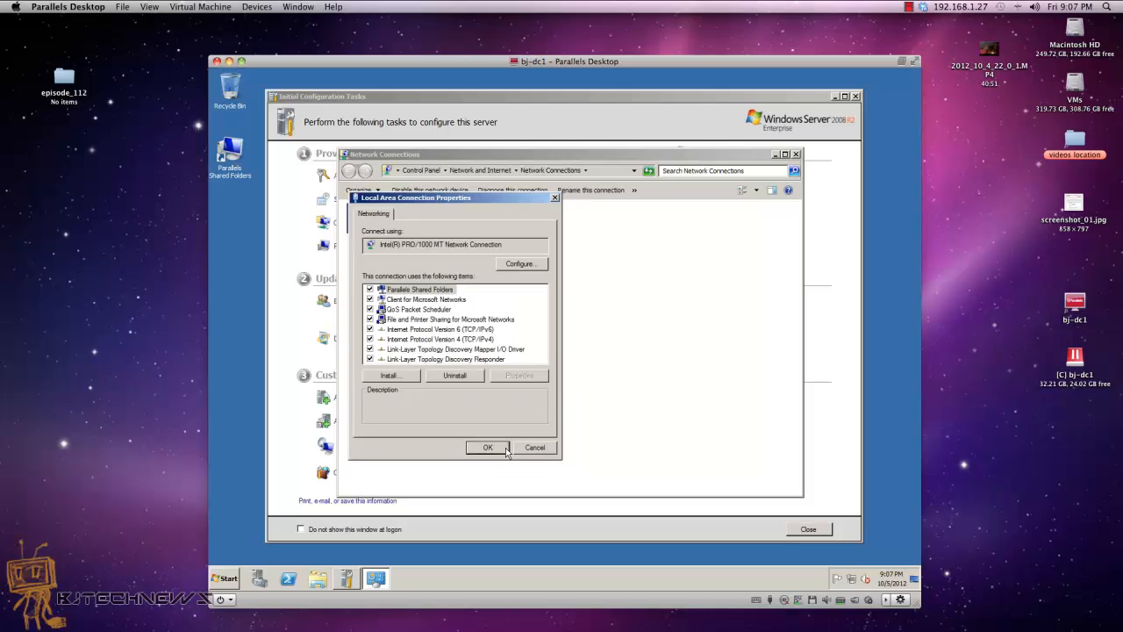
click(487, 448)
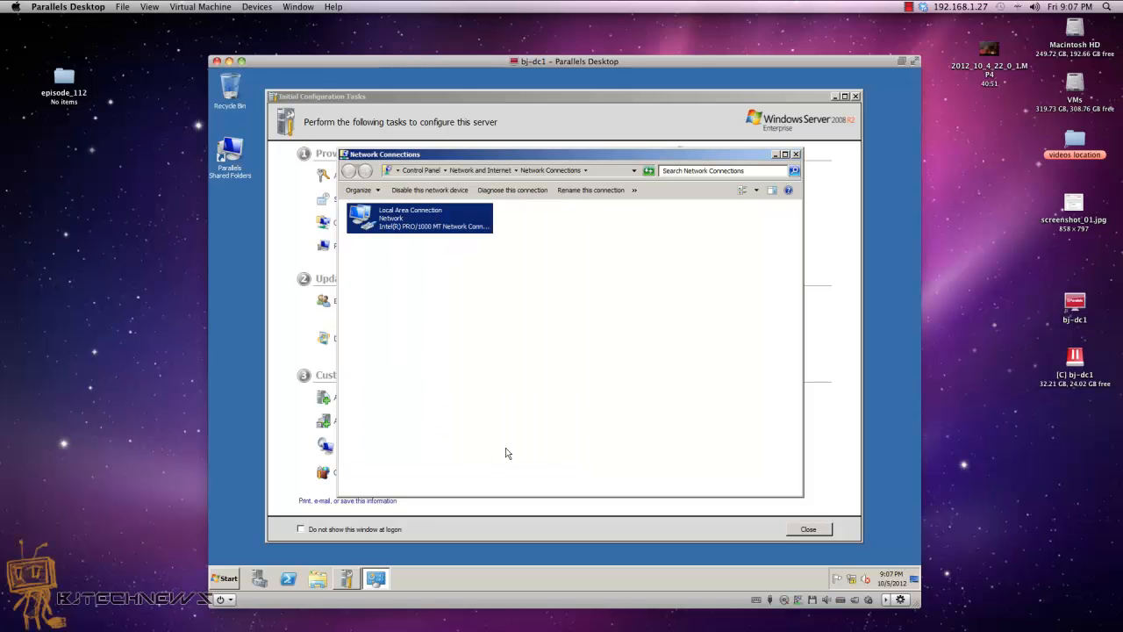
click(854, 582)
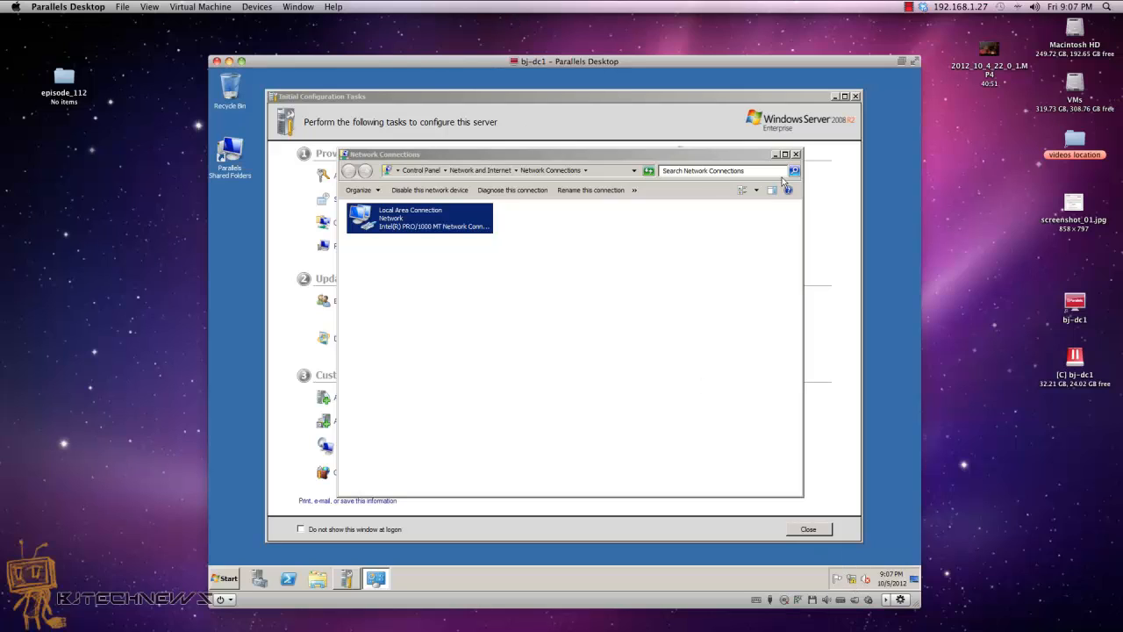
click(795, 154)
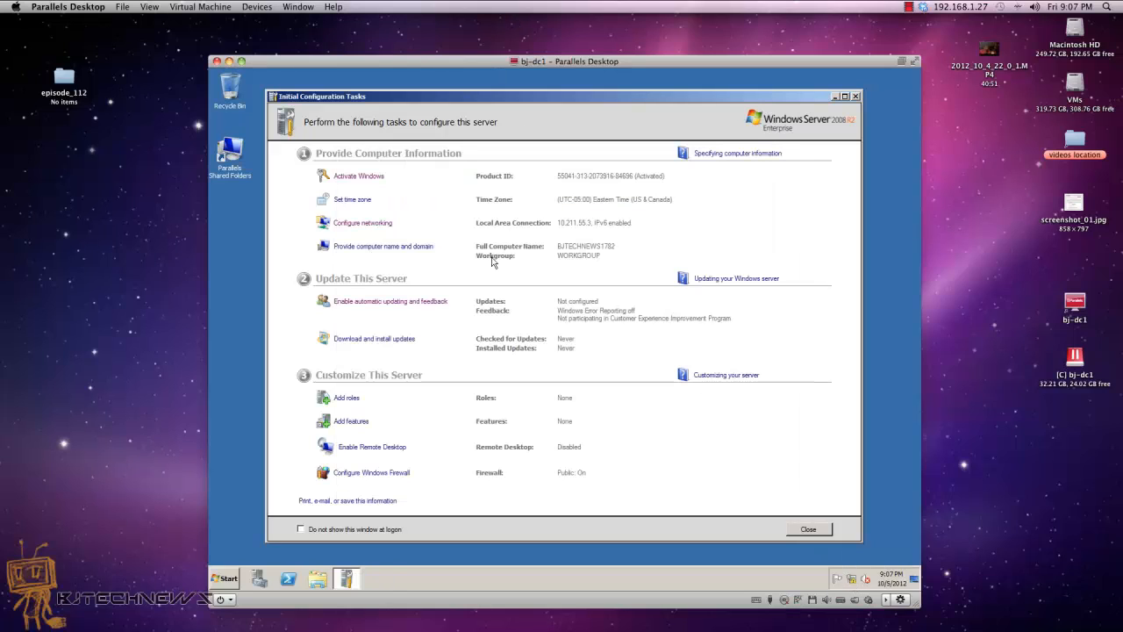
Step: Replace computer name BJTECHNEWS1782 with BJ-DC1 and choose Restart Later
click(394, 247)
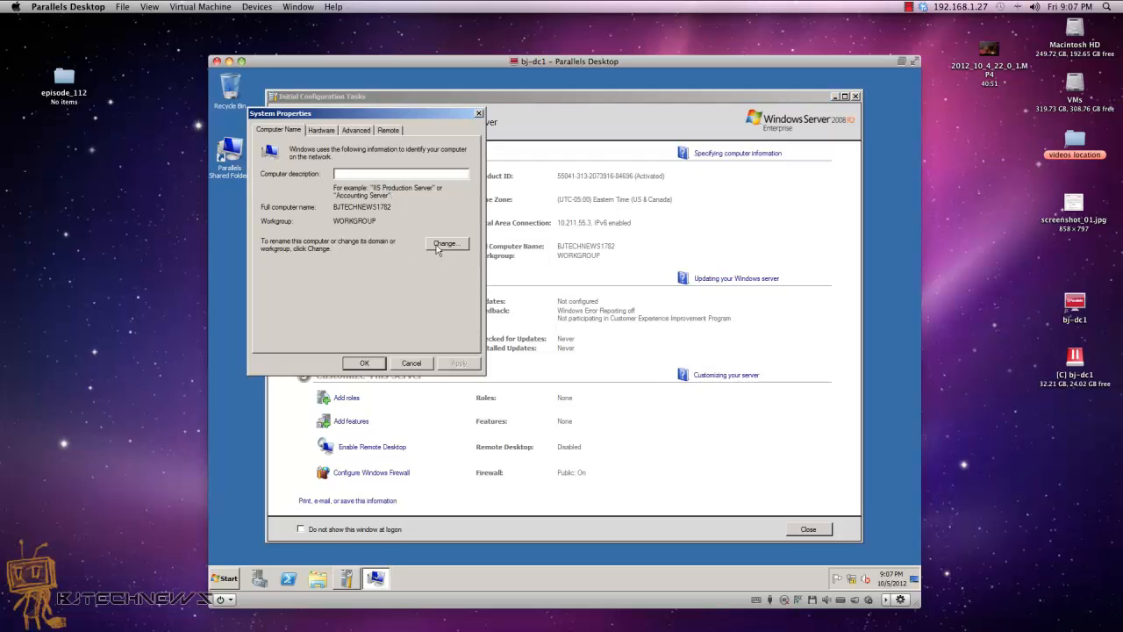
click(439, 248)
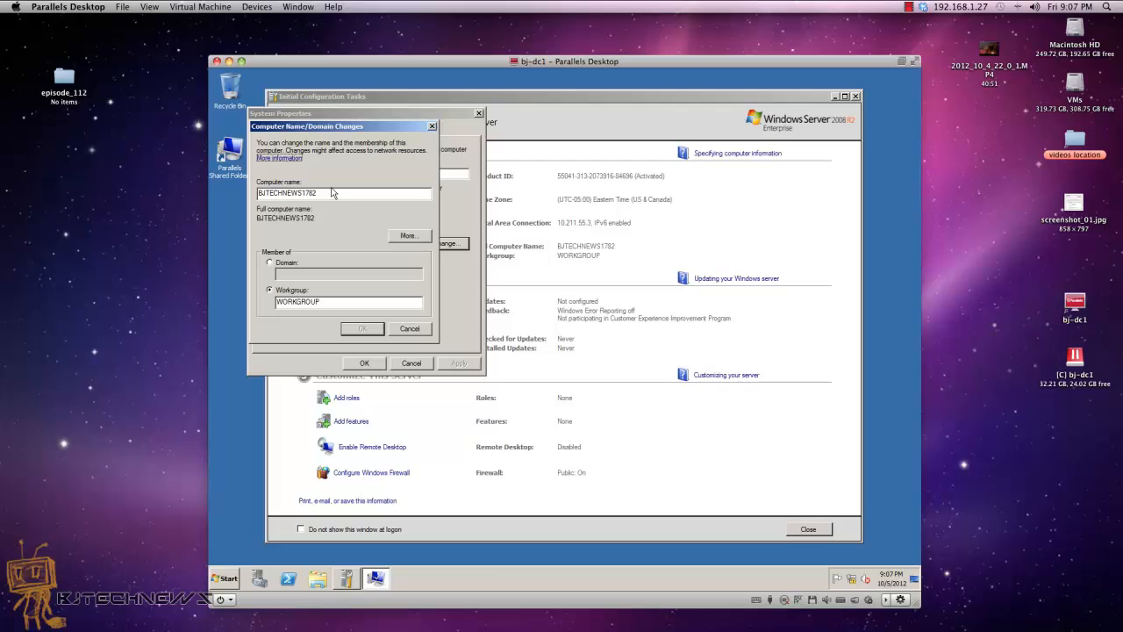
drag(338, 189, 211, 199)
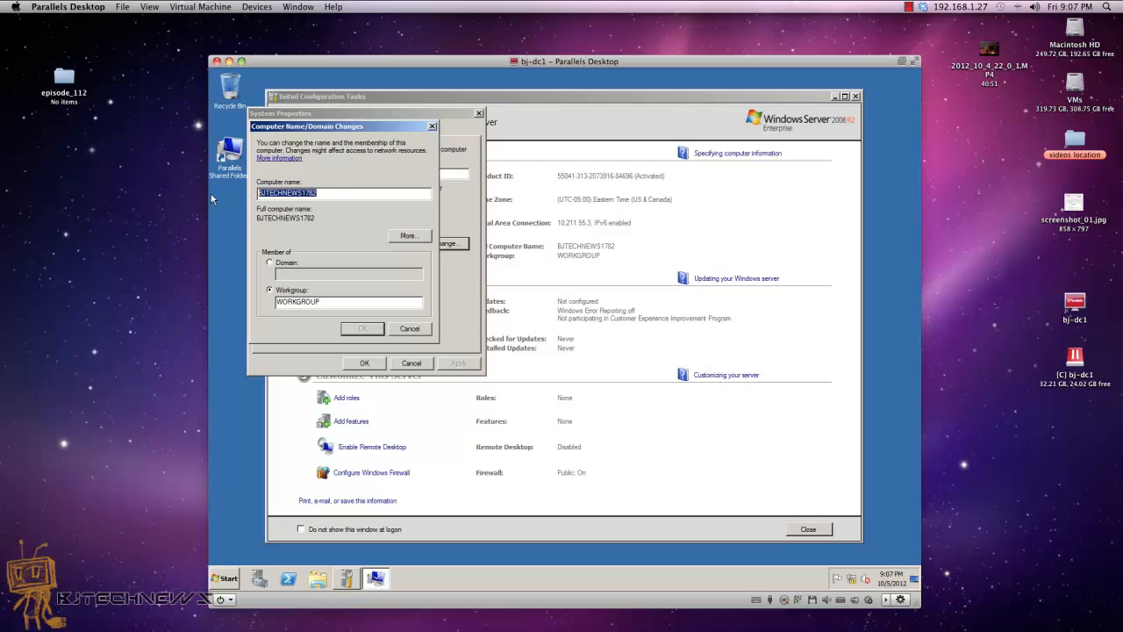
text(BJ)
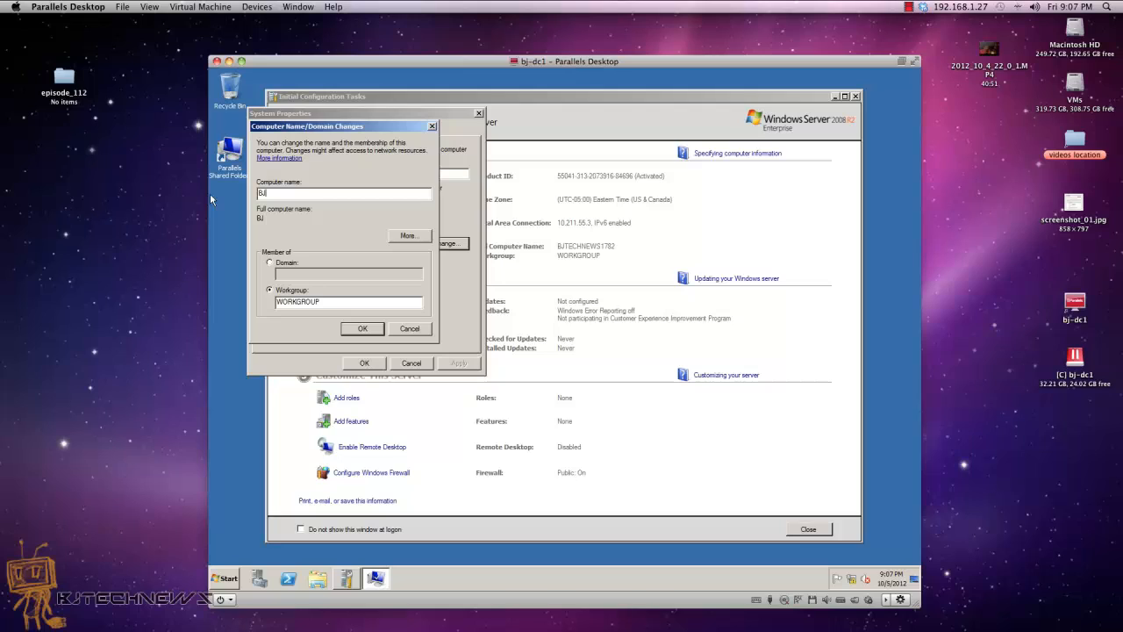
text(-DC1)
click(362, 328)
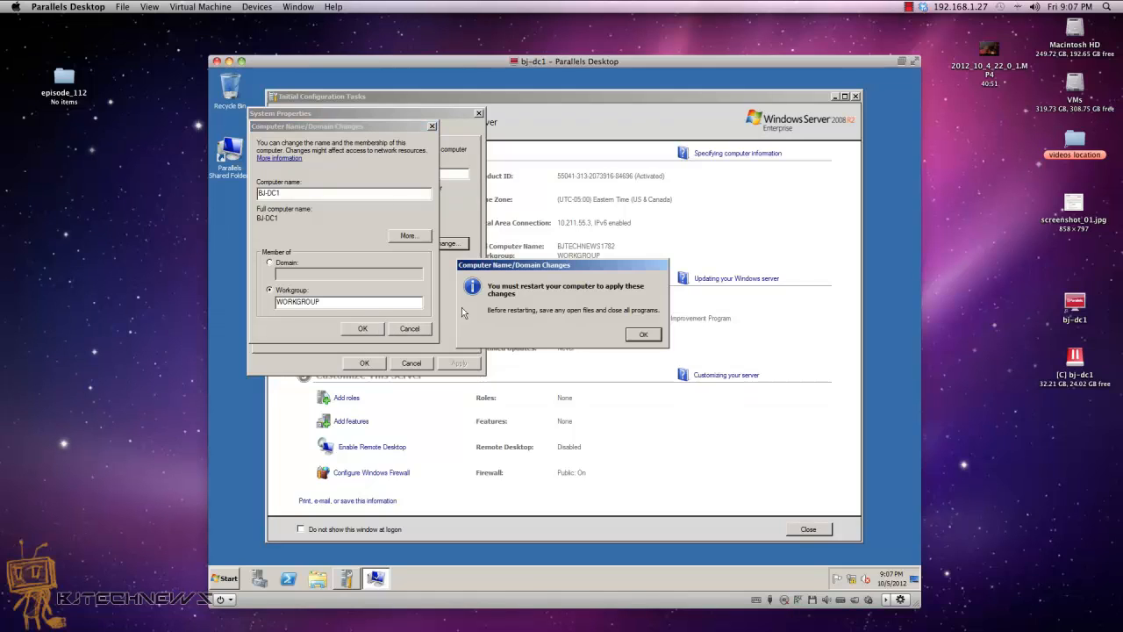
click(645, 334)
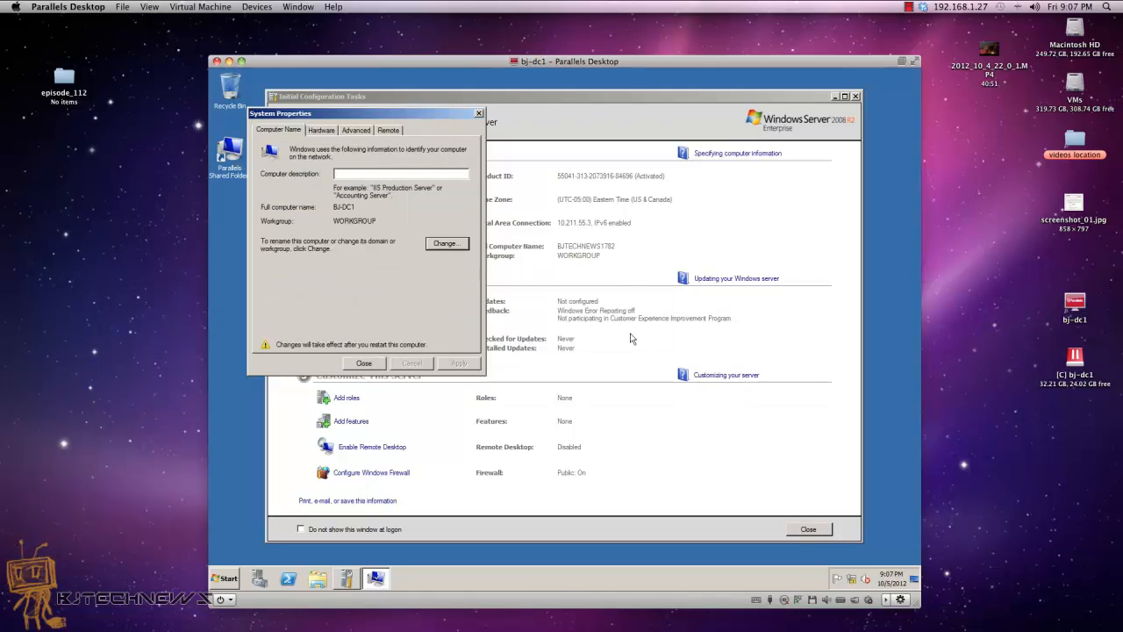
click(363, 362)
click(582, 338)
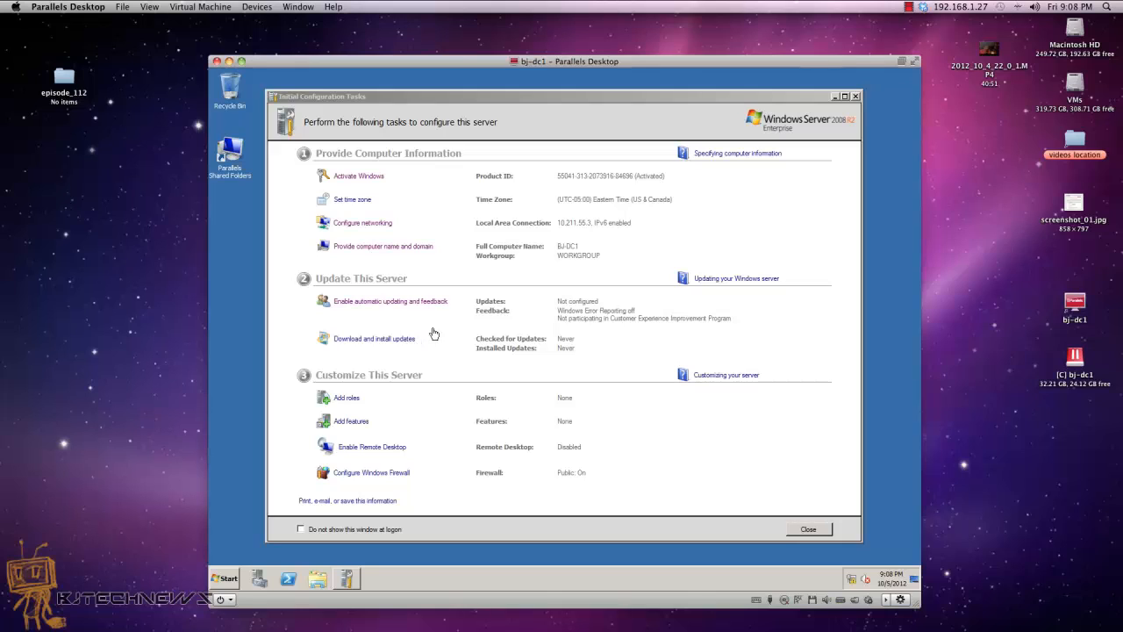
Step: Add the Active Directory Domain Services role plus required .NET Framework 3.5.1 features and install them
click(355, 401)
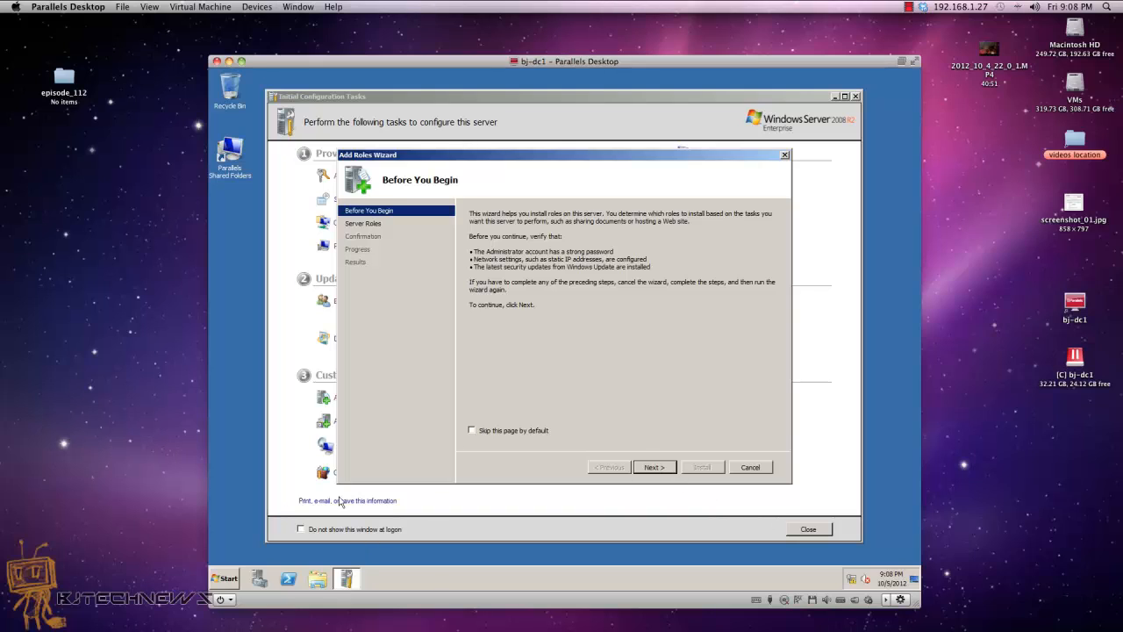
click(658, 468)
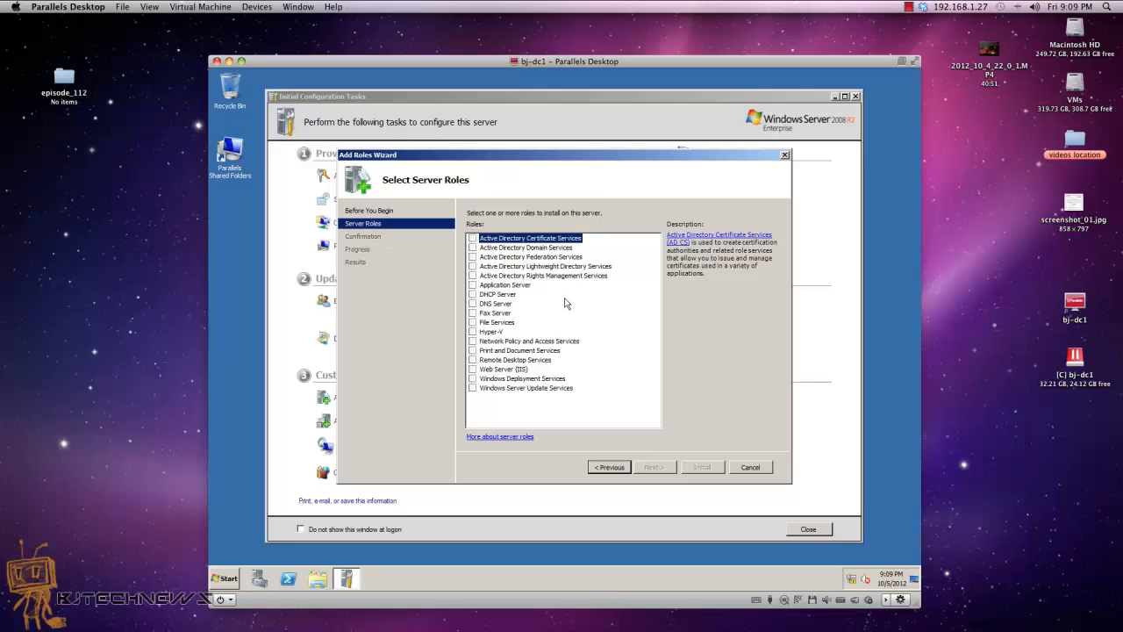
click(541, 248)
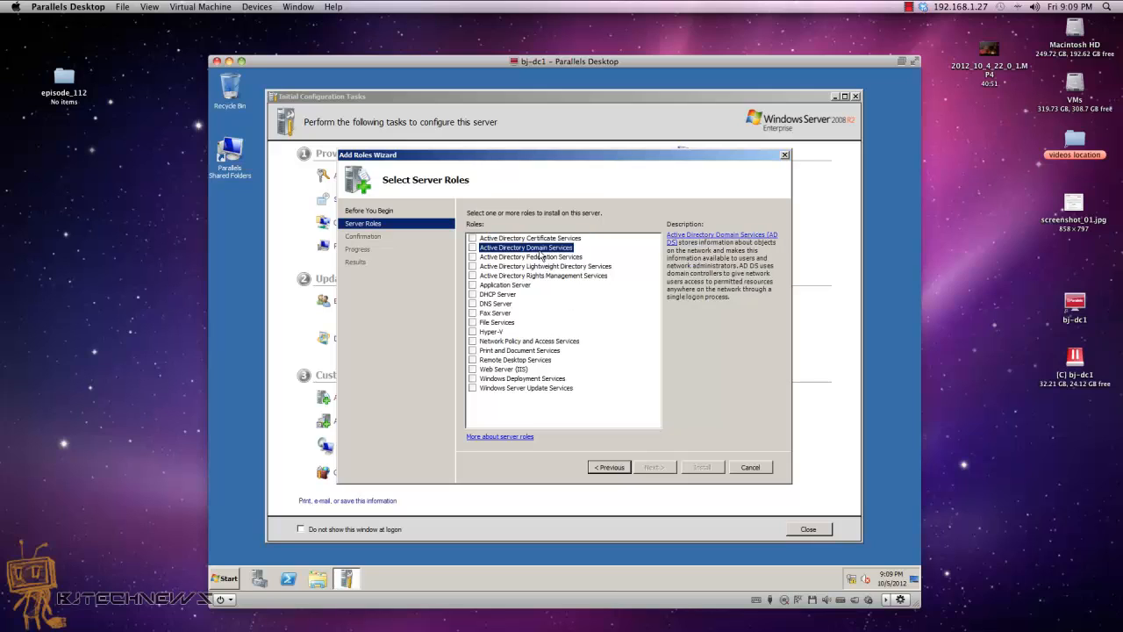
click(473, 247)
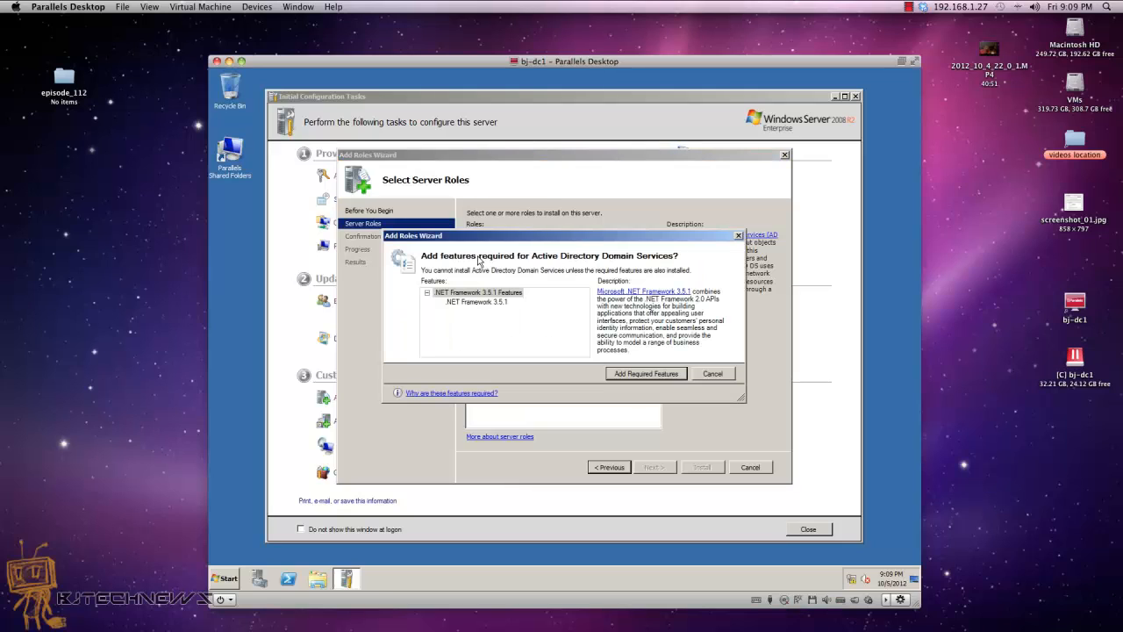
click(633, 373)
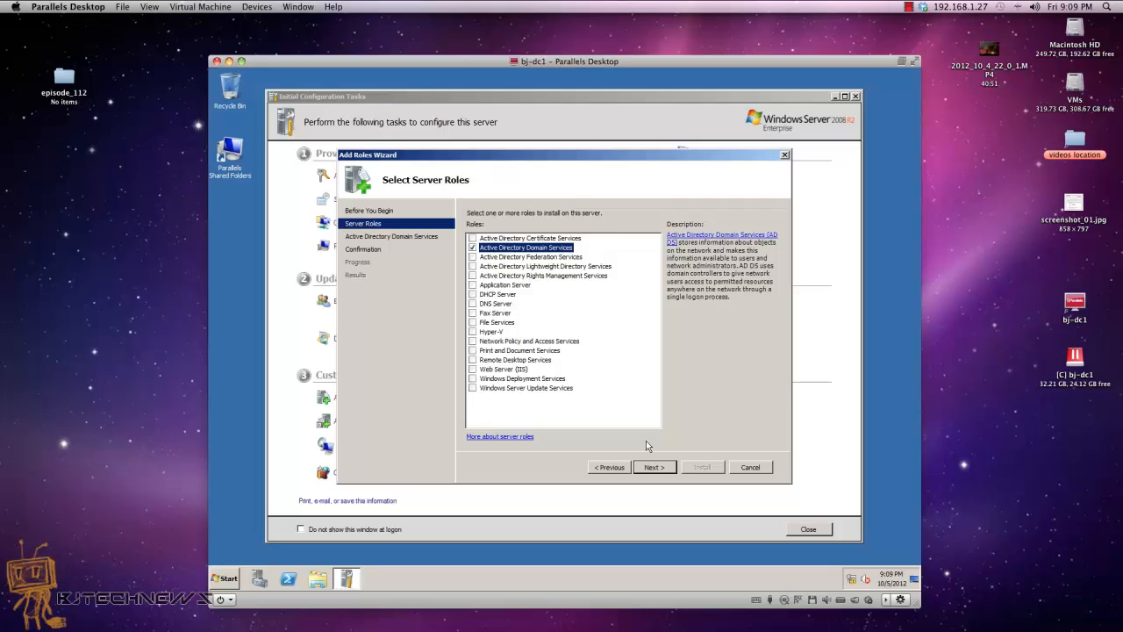
click(655, 469)
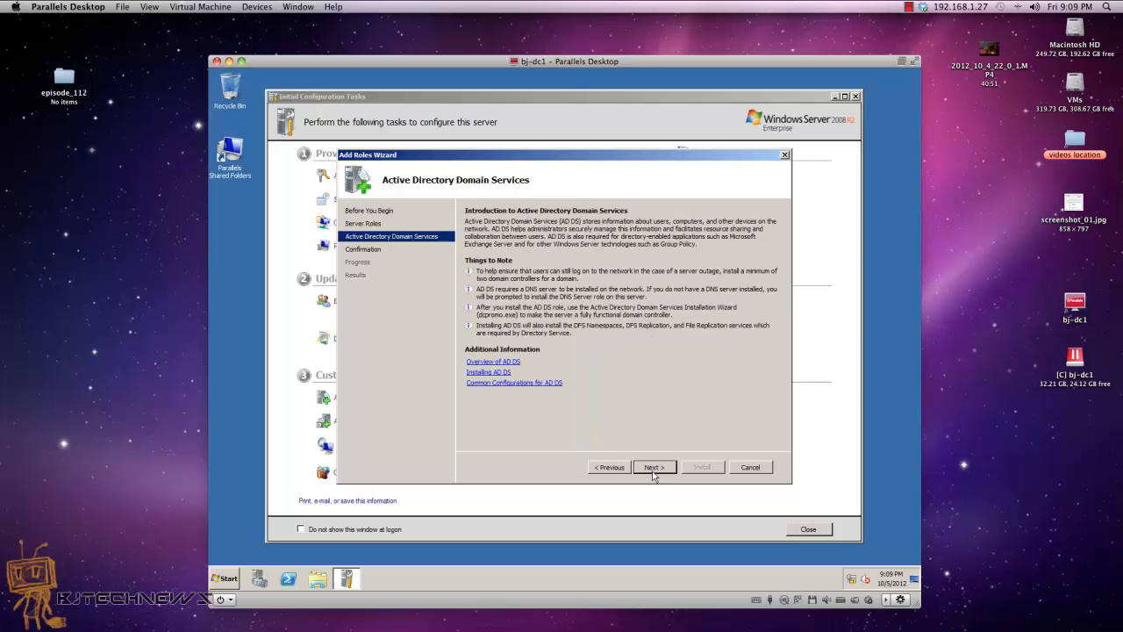
click(654, 467)
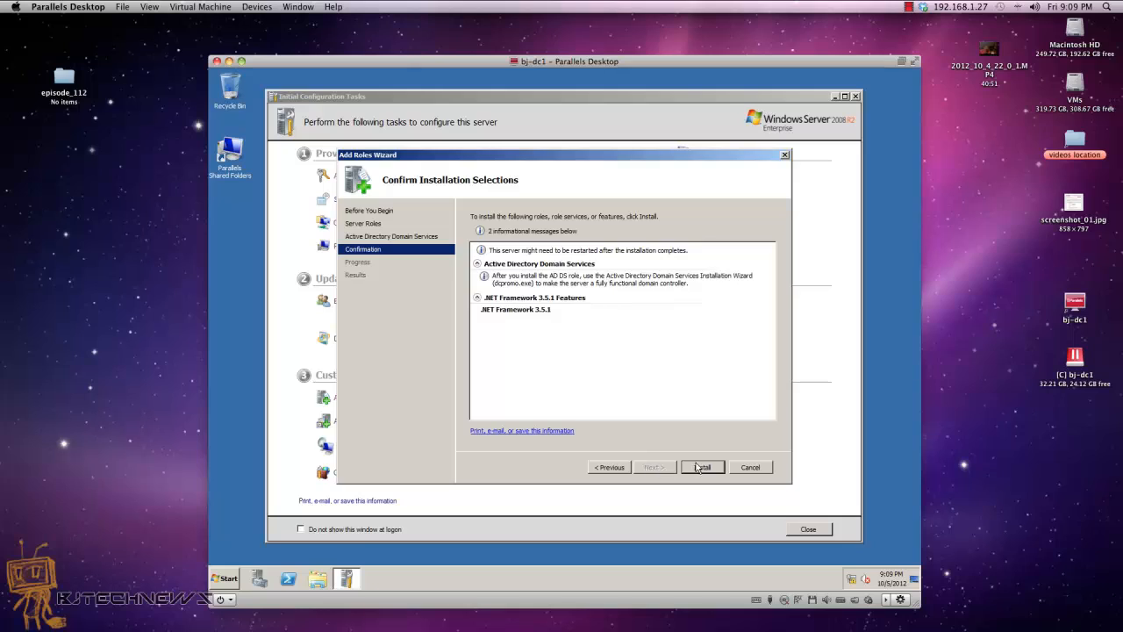
click(700, 466)
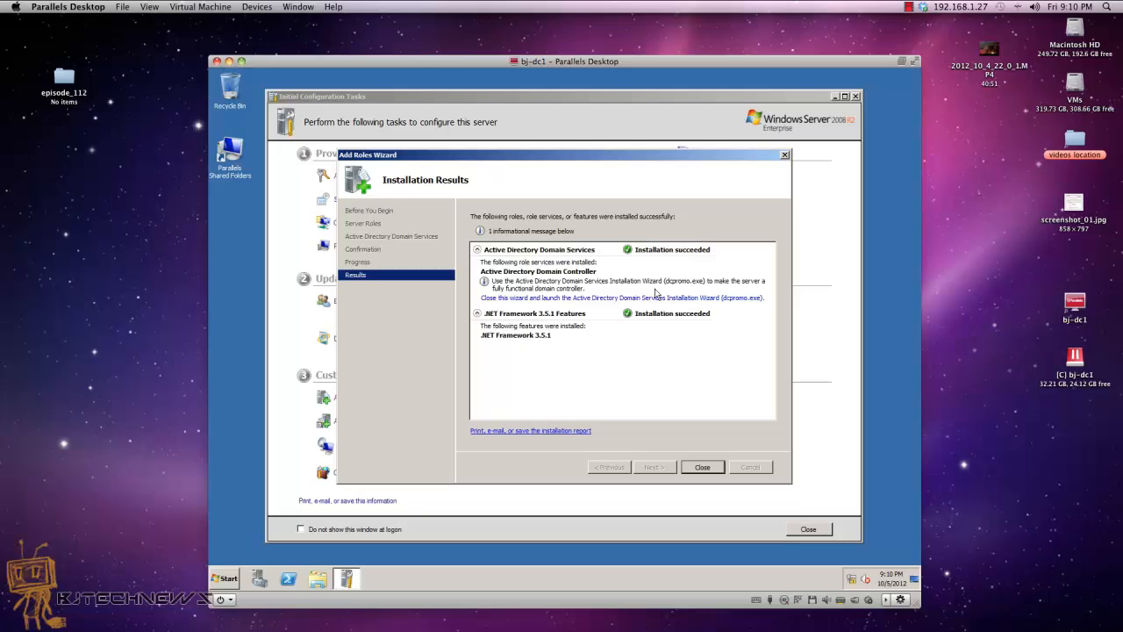
click(702, 467)
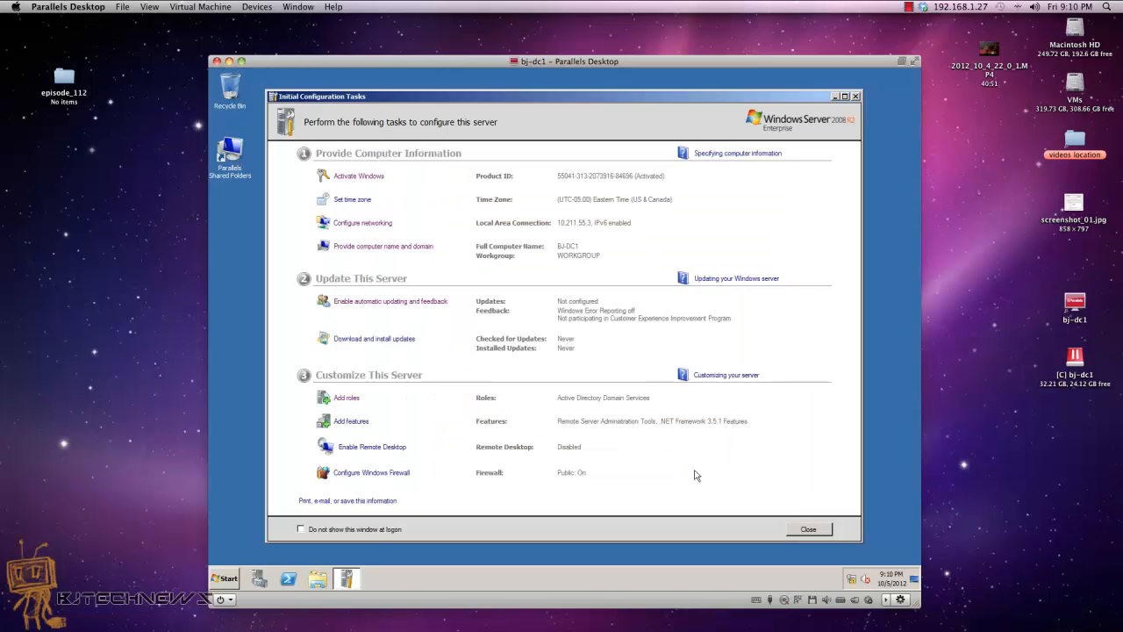
Step: Turn off Initial Configuration Tasks at logon and close it and Server Manager
click(380, 529)
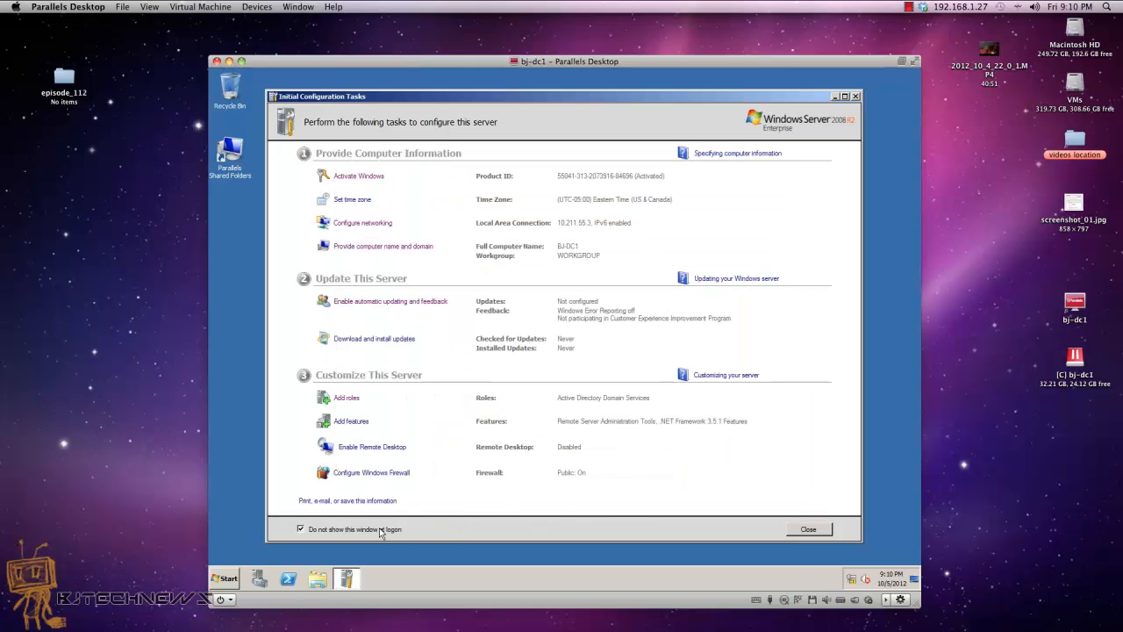
click(800, 530)
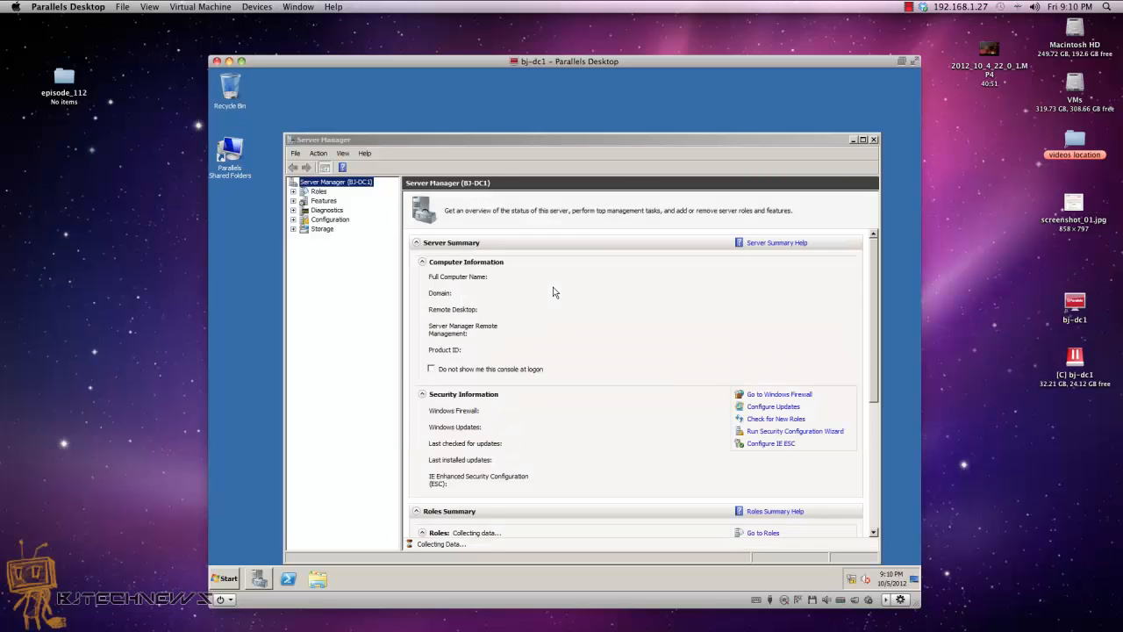
click(874, 140)
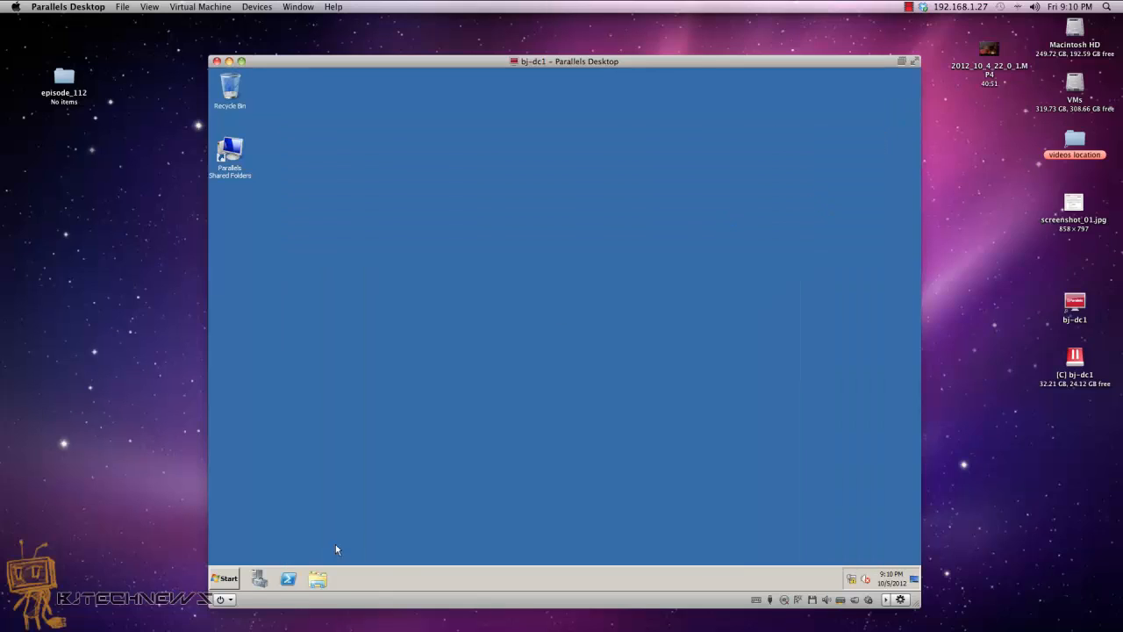
Step: Launch dcpromo.exe from the Start menu search
click(230, 579)
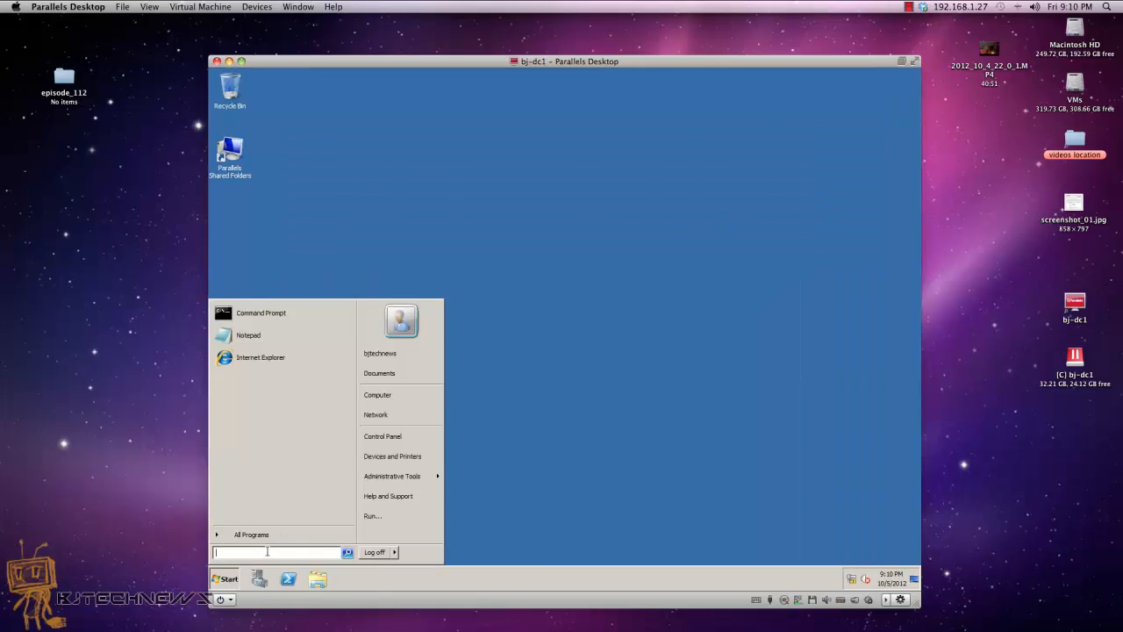
text(dcpromo)
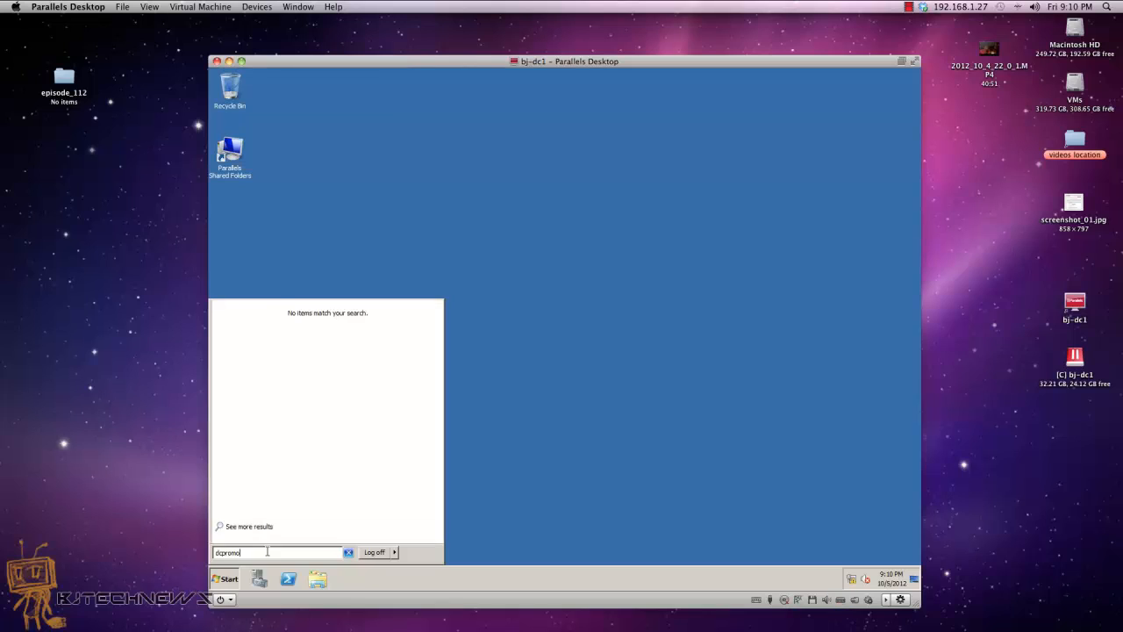
text(.exe)
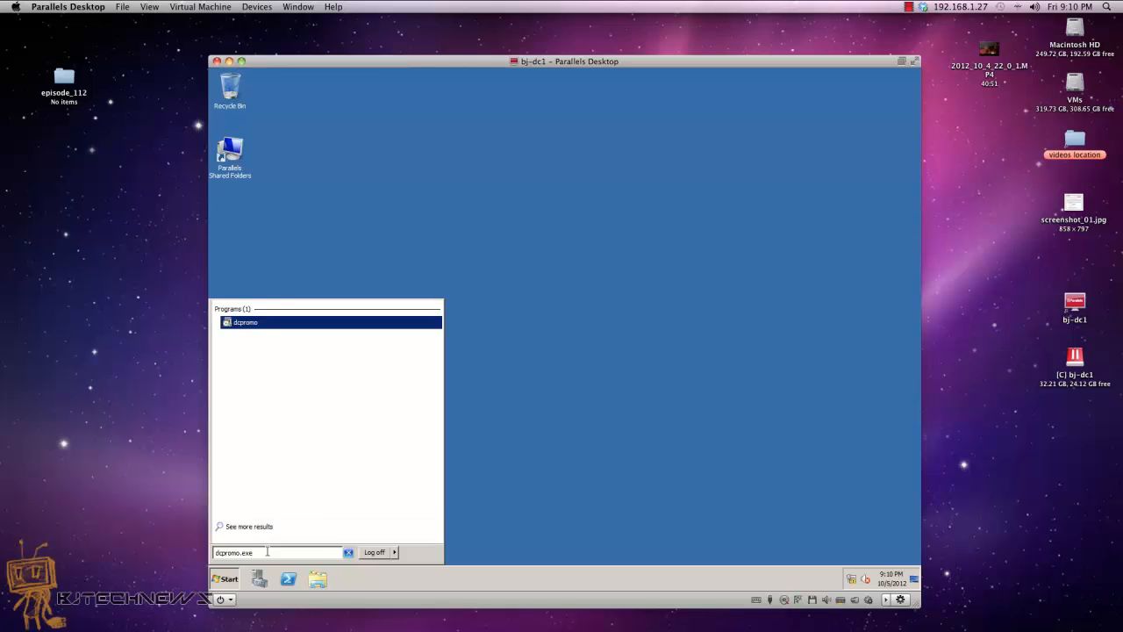
key(Return)
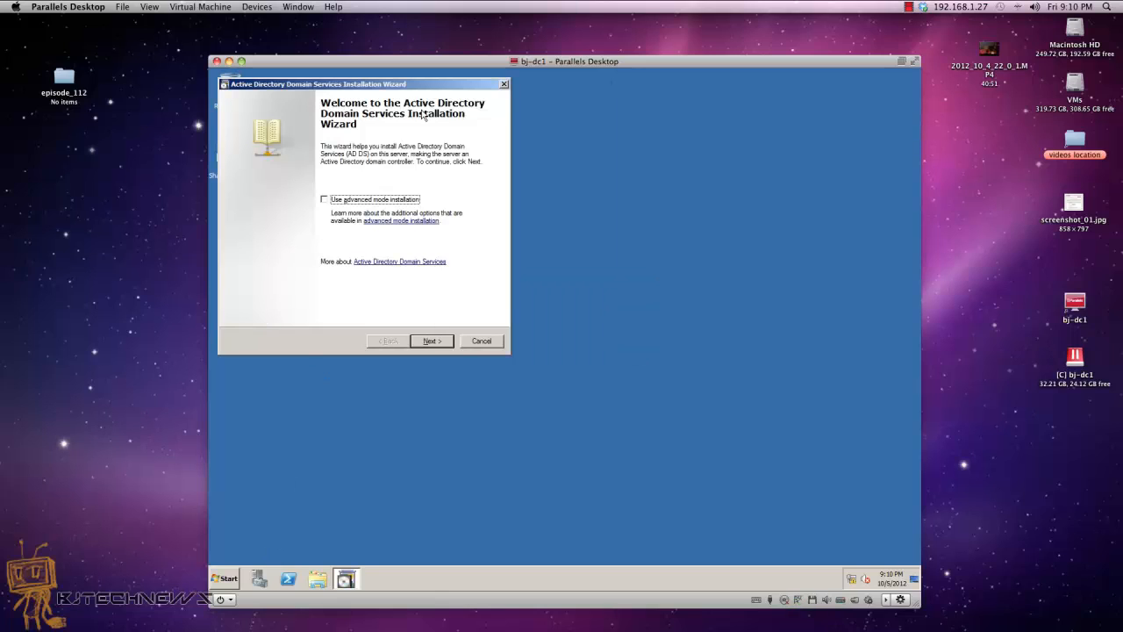
Step: Select 'Create a new domain in a new forest' in the wizard and continue
drag(413, 85, 610, 137)
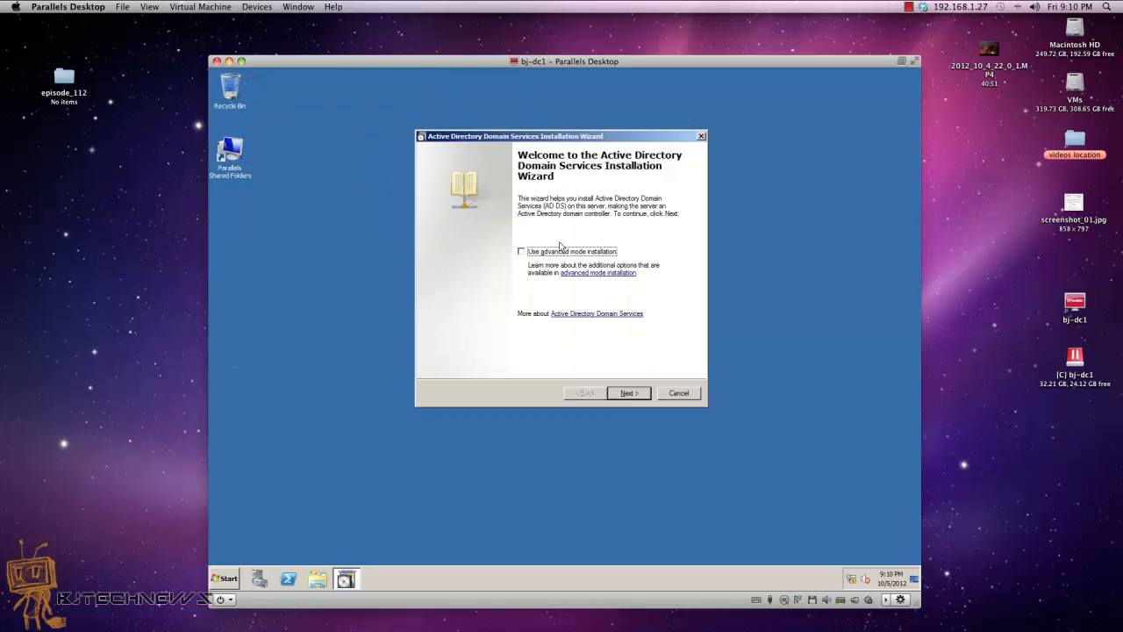
click(637, 396)
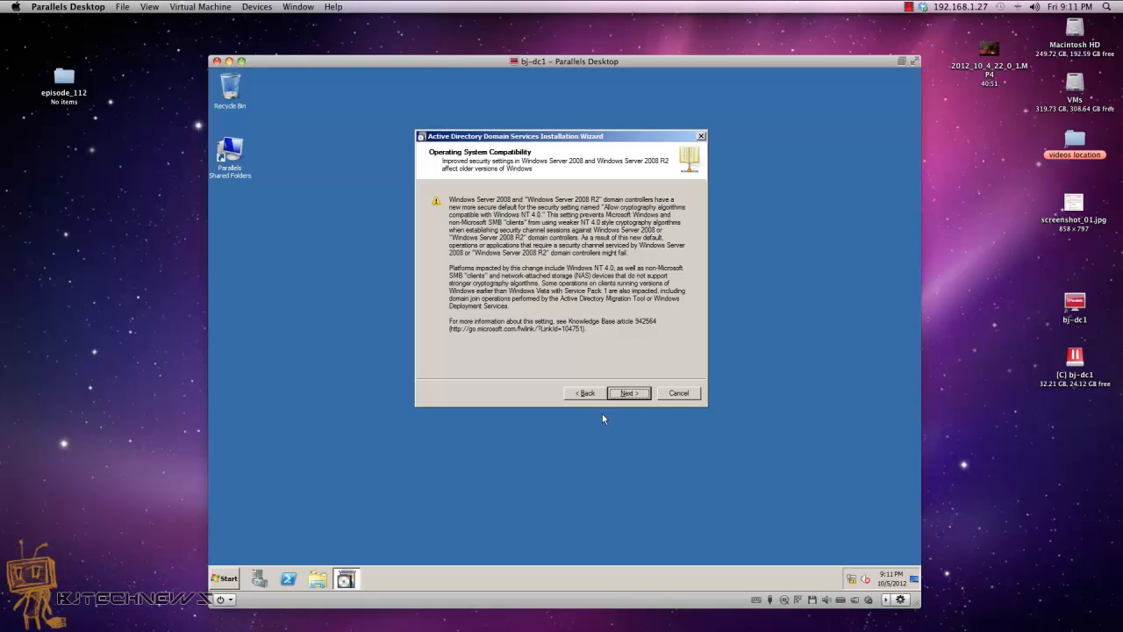
click(634, 393)
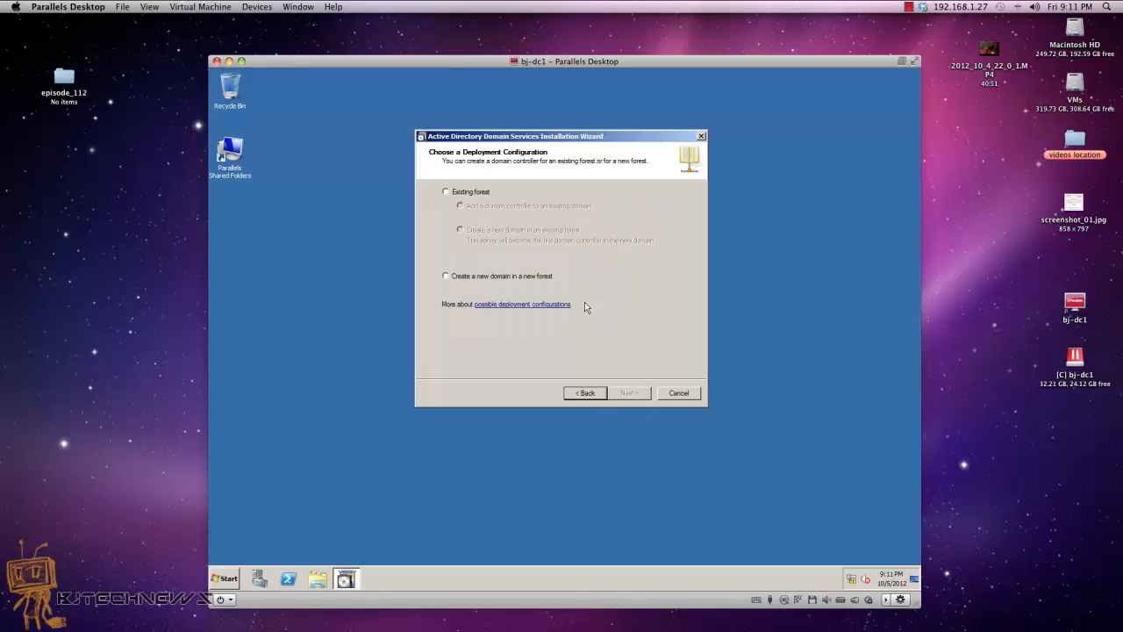
click(535, 276)
click(627, 393)
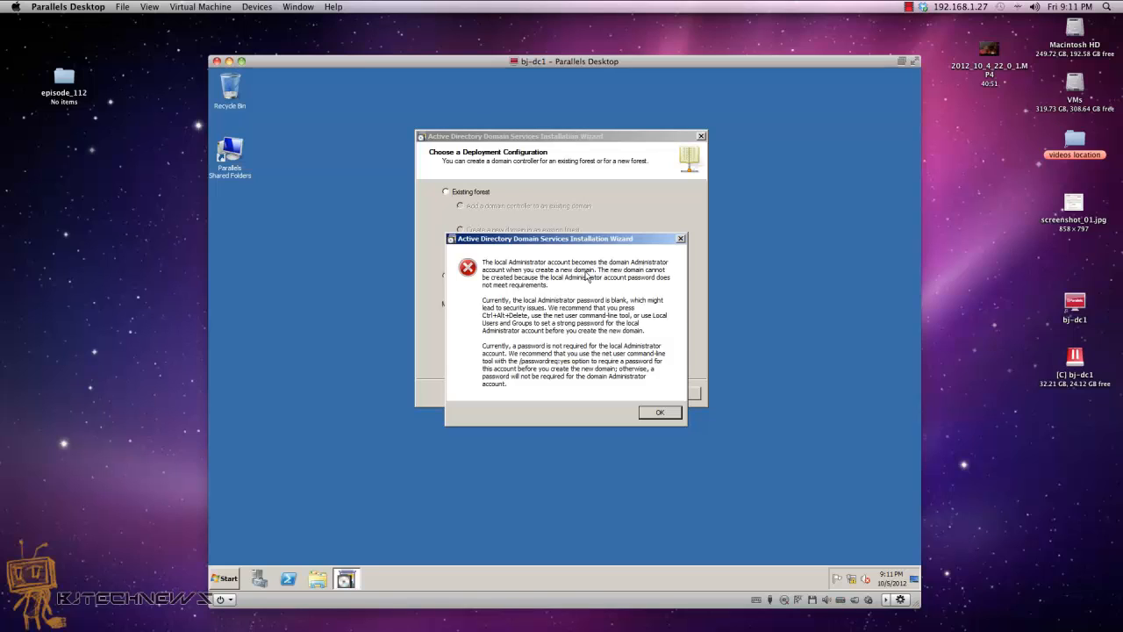
Step: Dismiss the blank-password error after retrying the wizard's Next
click(649, 412)
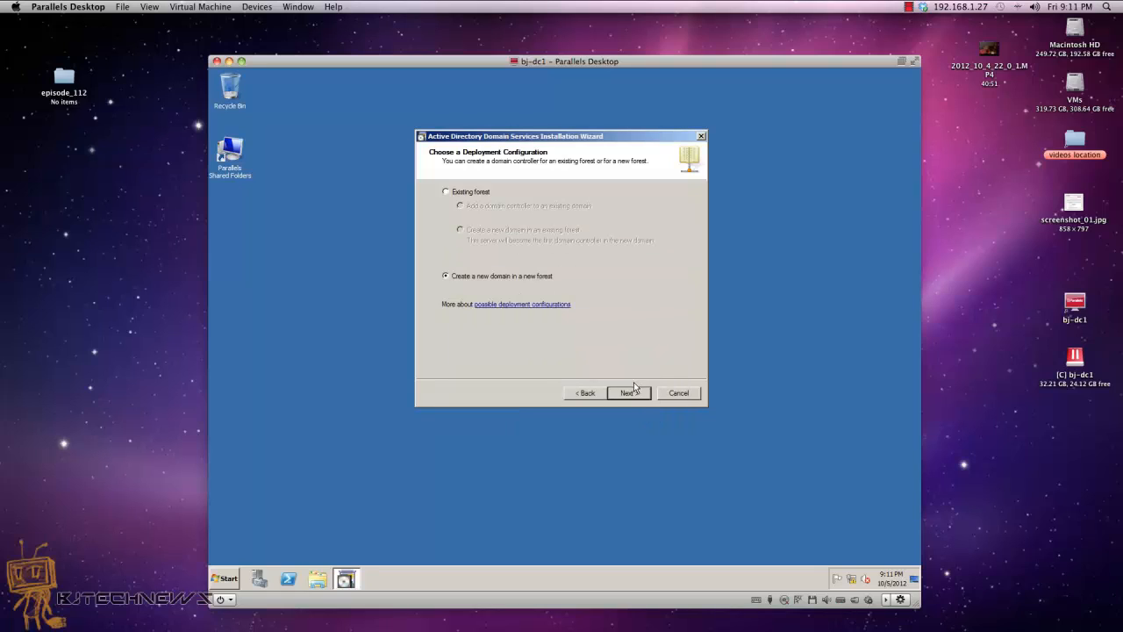
click(629, 396)
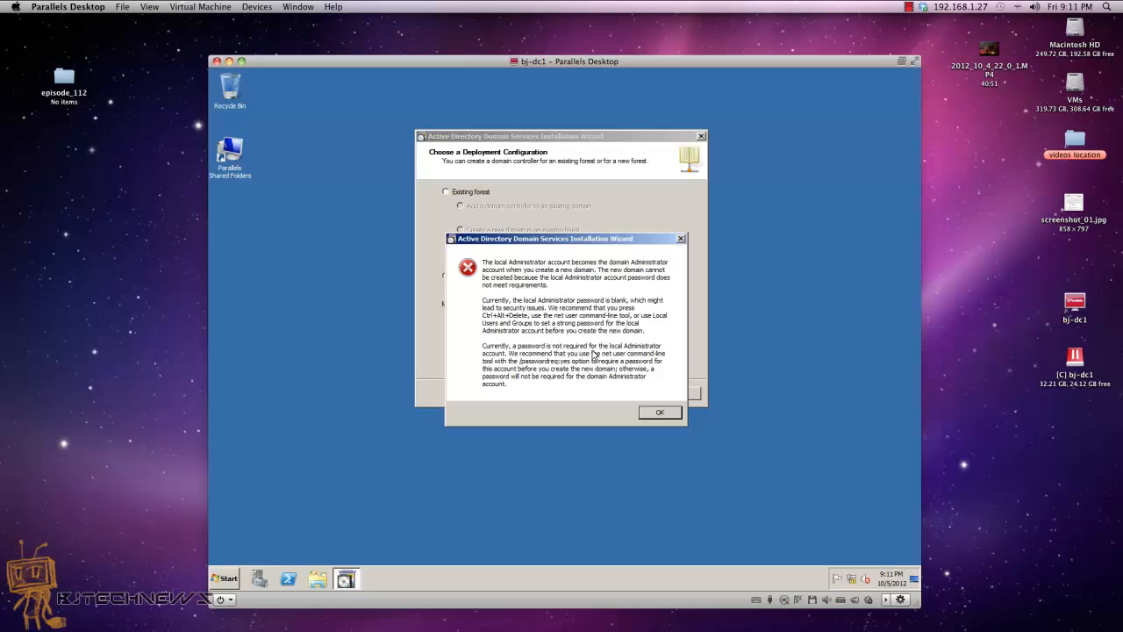
click(650, 412)
click(328, 475)
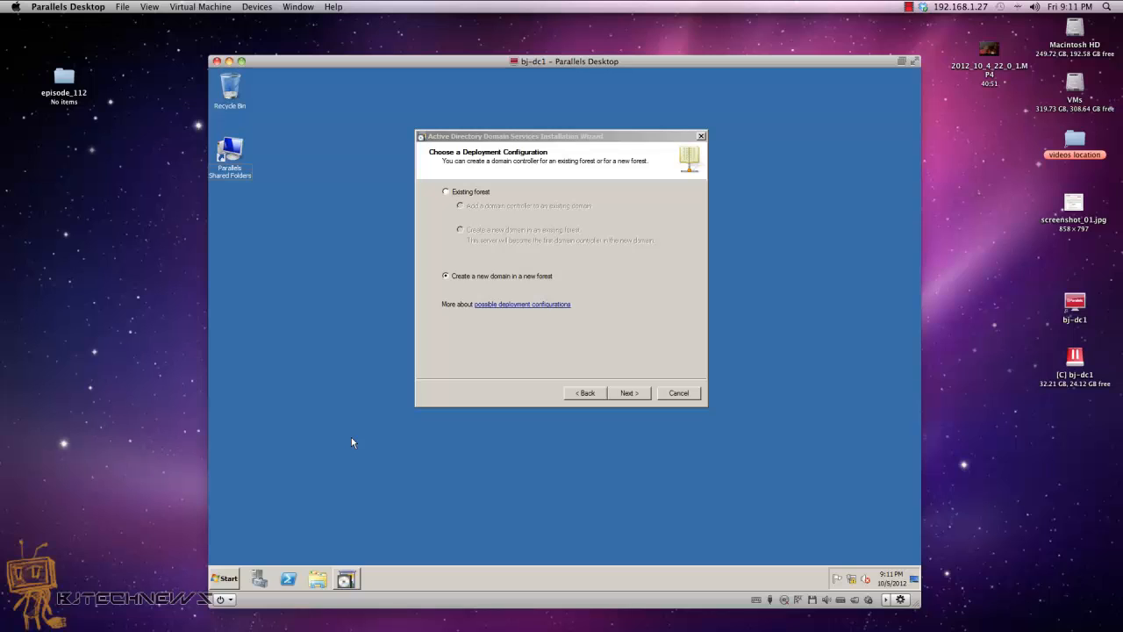
Step: Change the logged-on account's password via Ctrl+Alt+Del, entering and confirming a new password
key(ctrl+alt+Delete)
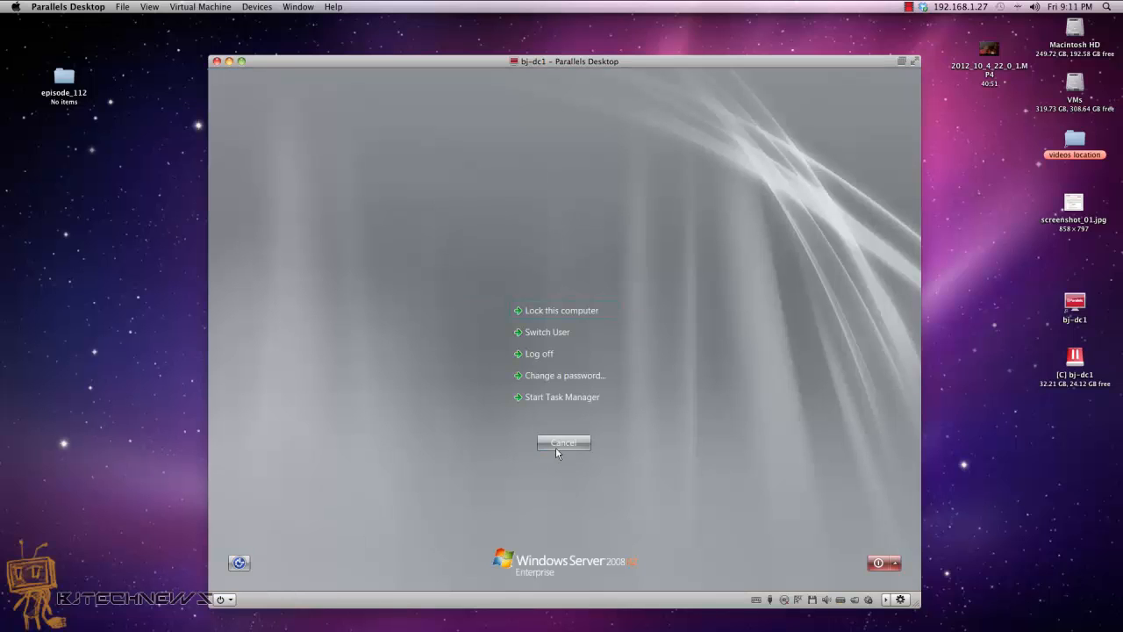
click(561, 376)
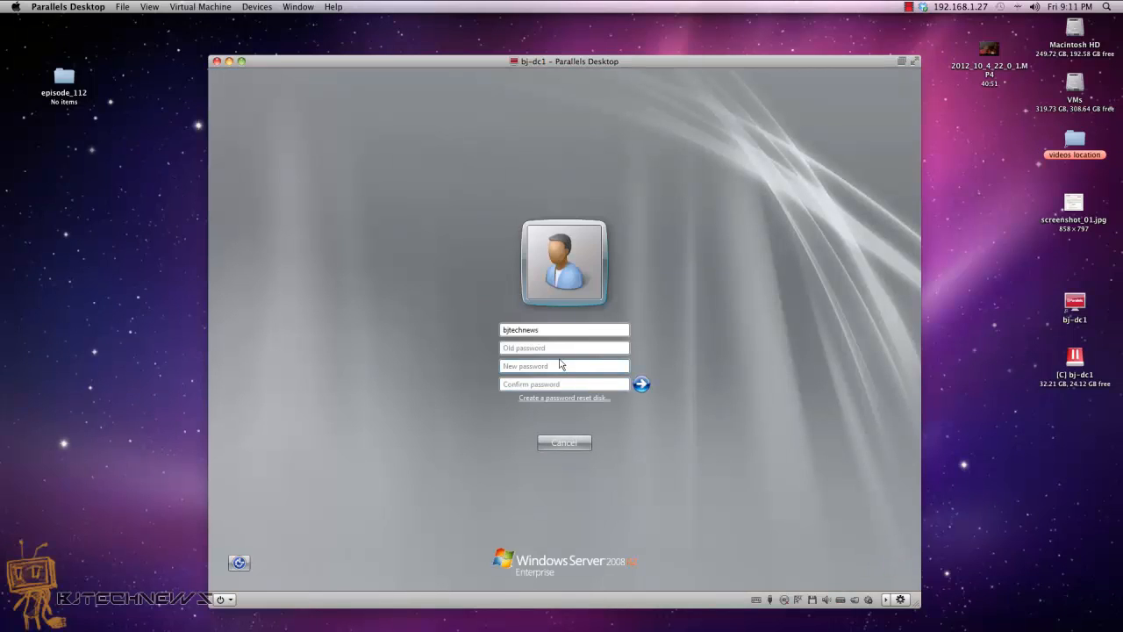
click(556, 367)
text(P)
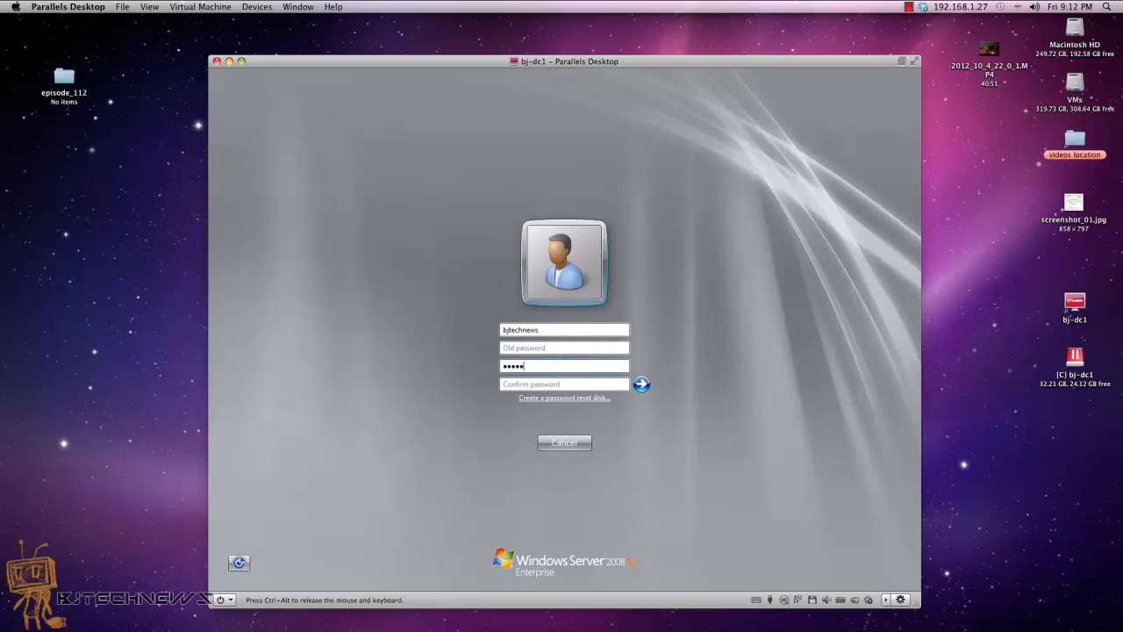
key(Tab)
text(P@ssw0rd)
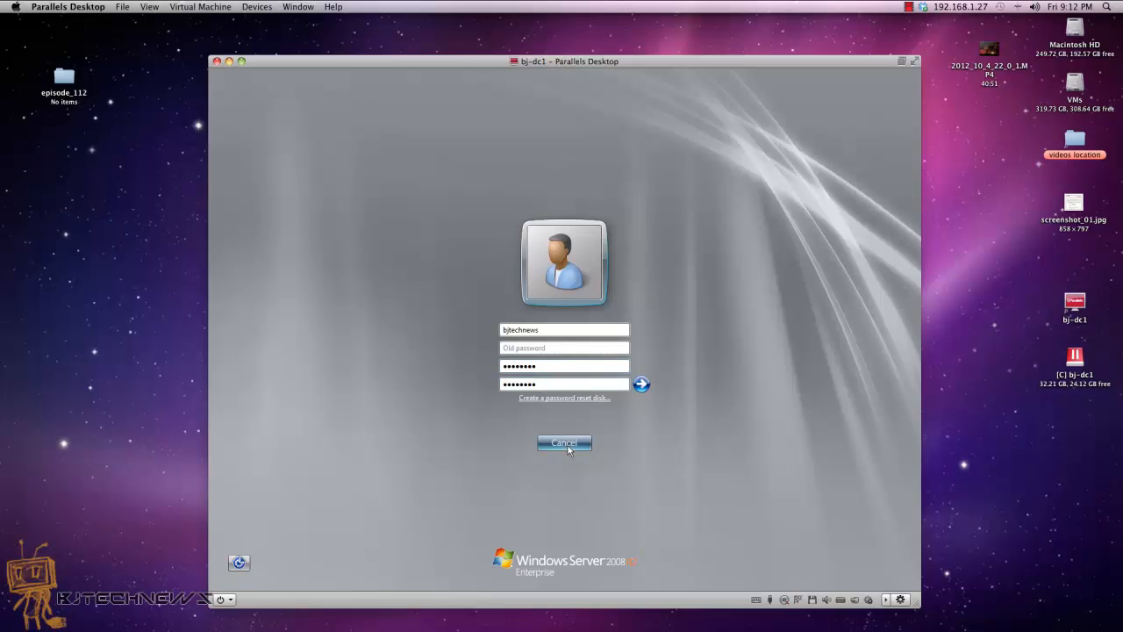
click(641, 384)
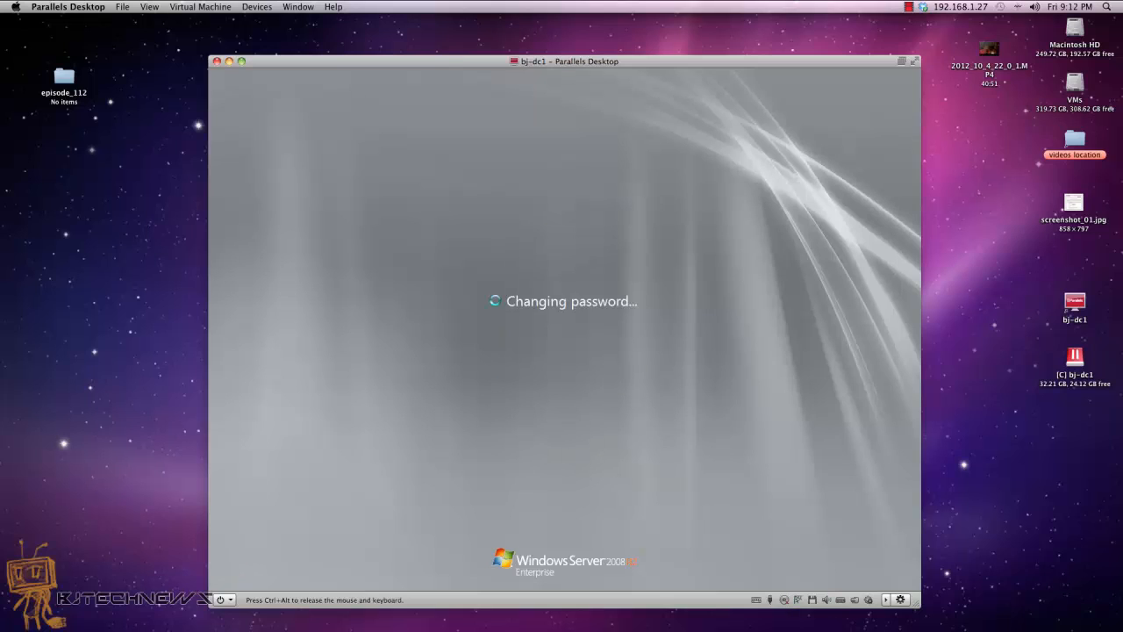
click(582, 439)
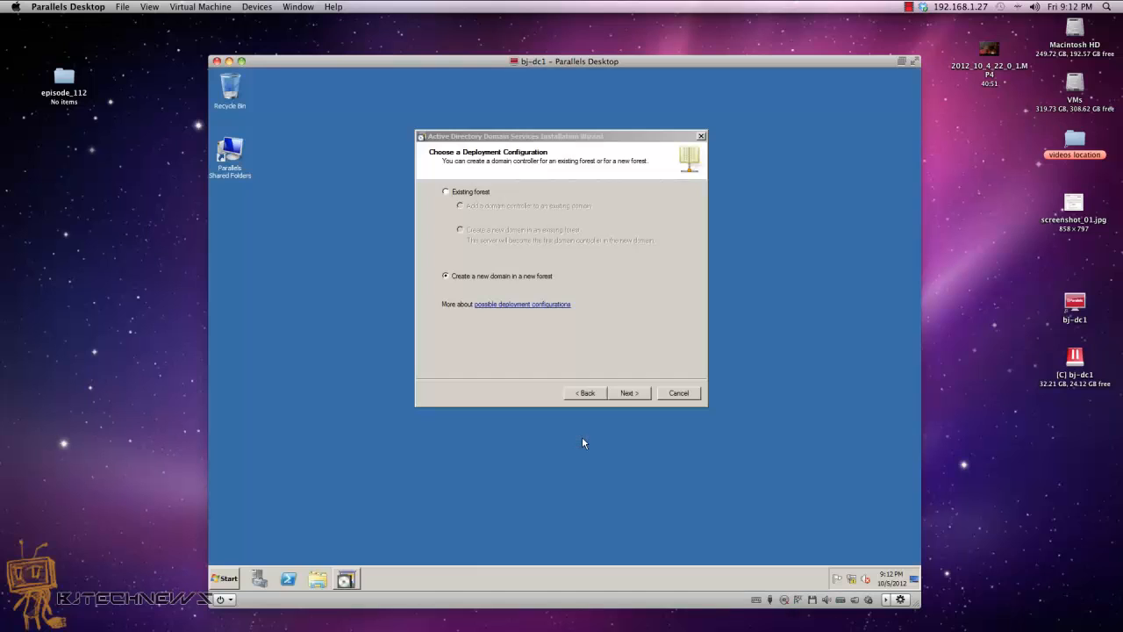
Step: Retry the wizard, dismiss the repeated password error, then cancel and quit the AD DS wizard
click(627, 394)
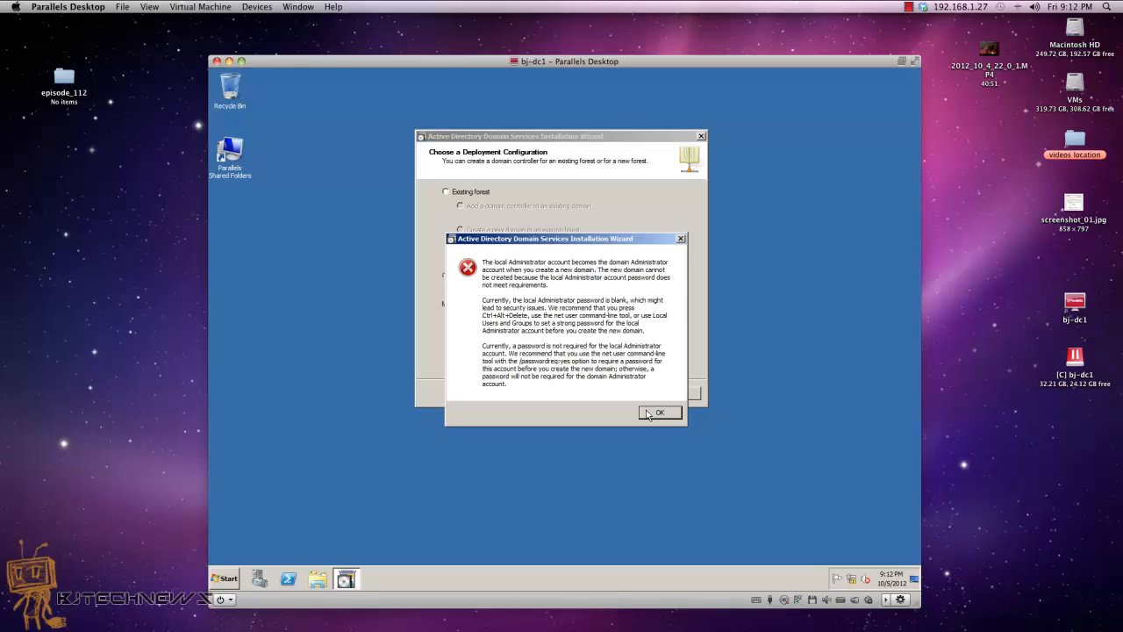
click(650, 414)
click(584, 397)
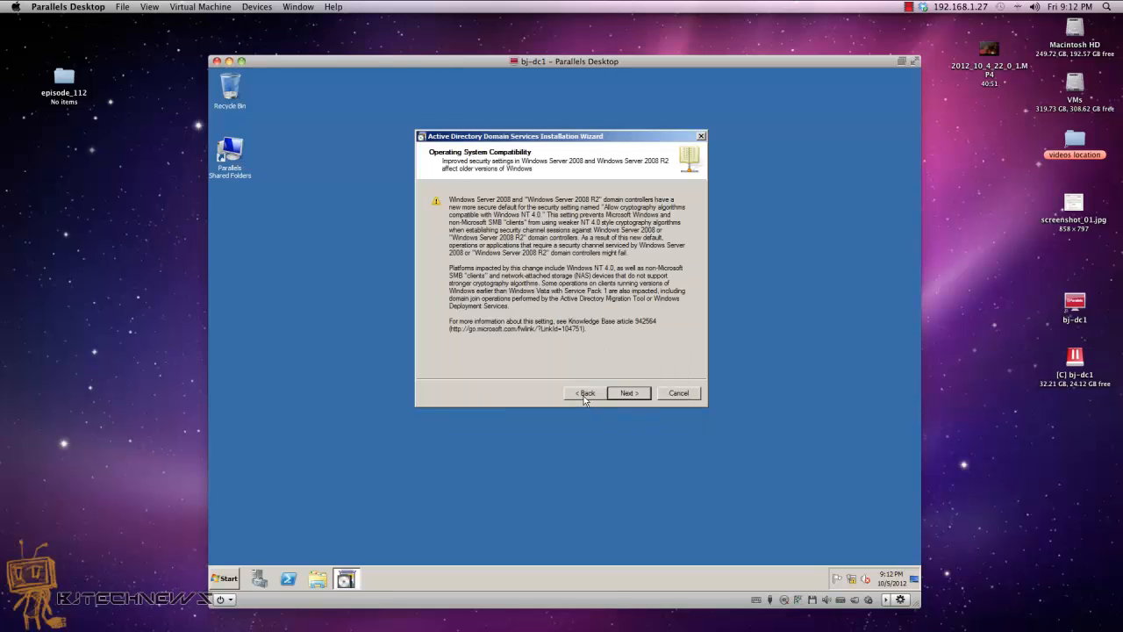
click(584, 397)
click(680, 395)
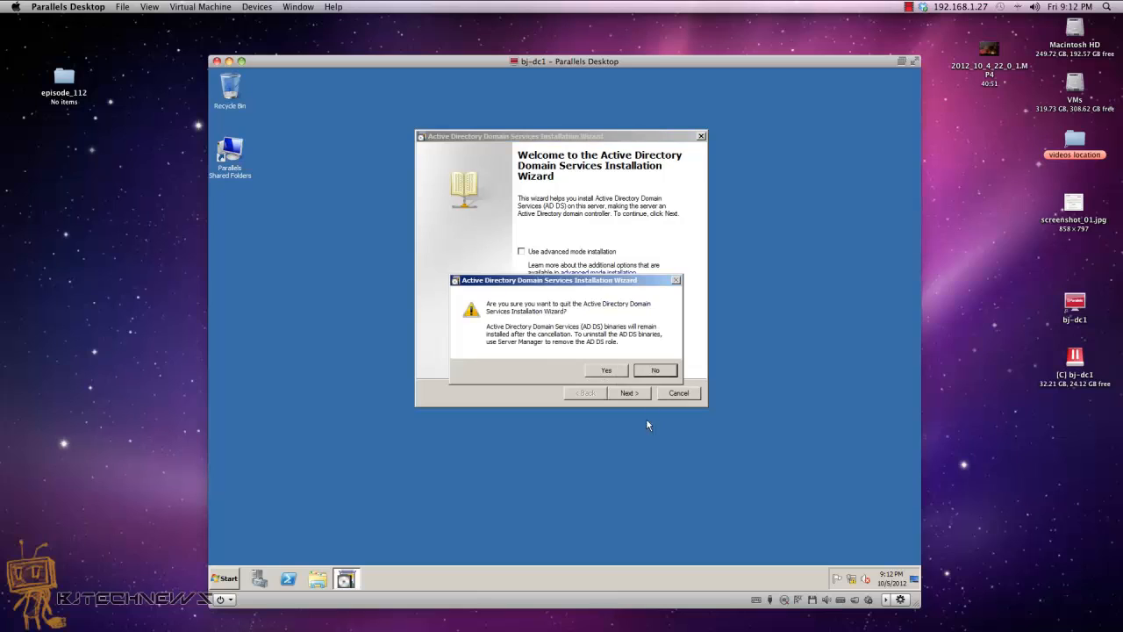
click(612, 371)
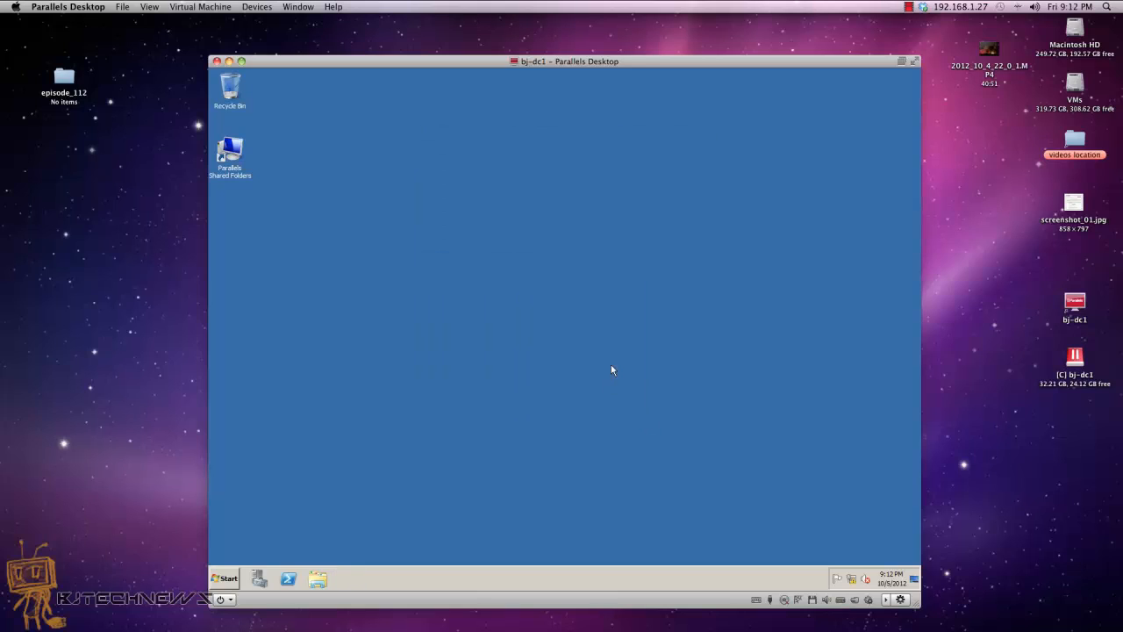
click(223, 581)
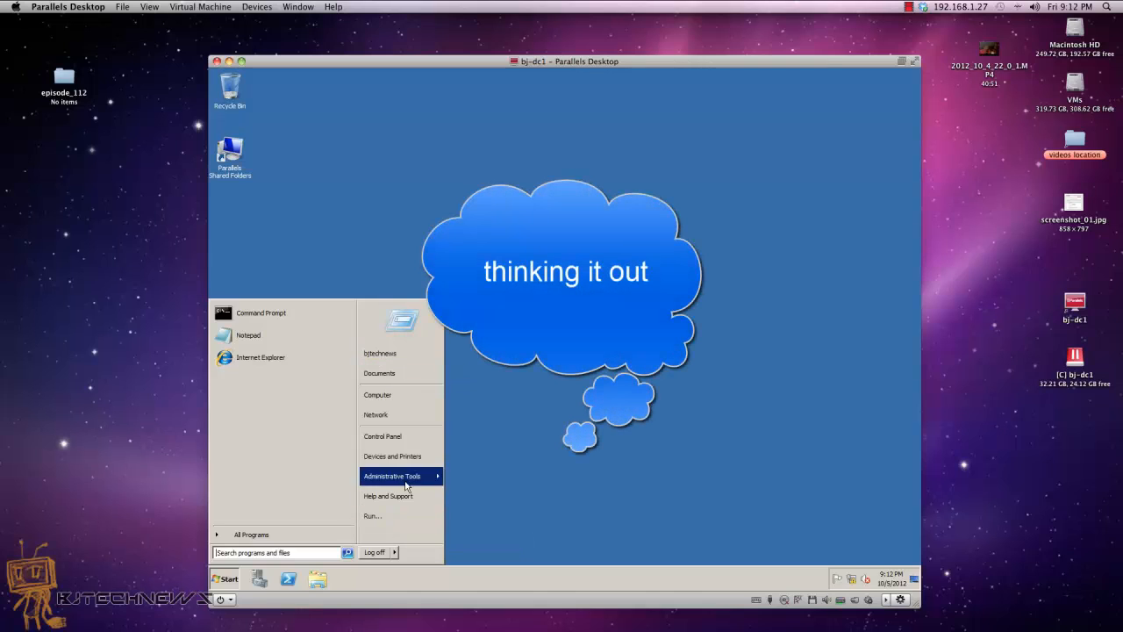
Step: In Control Panel small-icon view, go to User Accounts and select the Administrator account
click(408, 436)
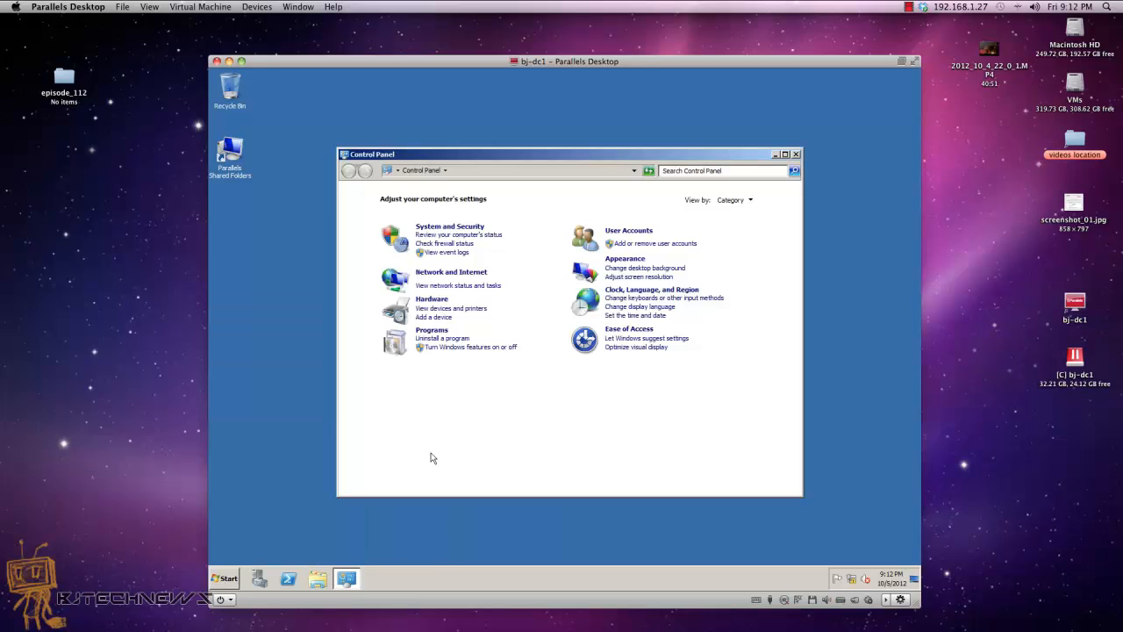
click(735, 201)
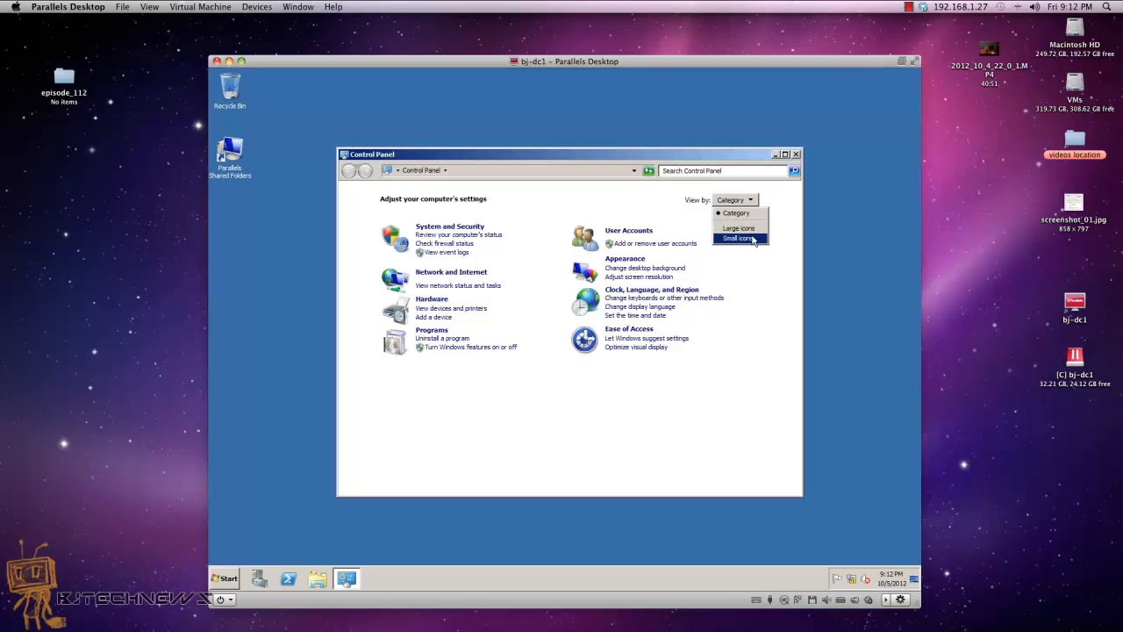
click(740, 229)
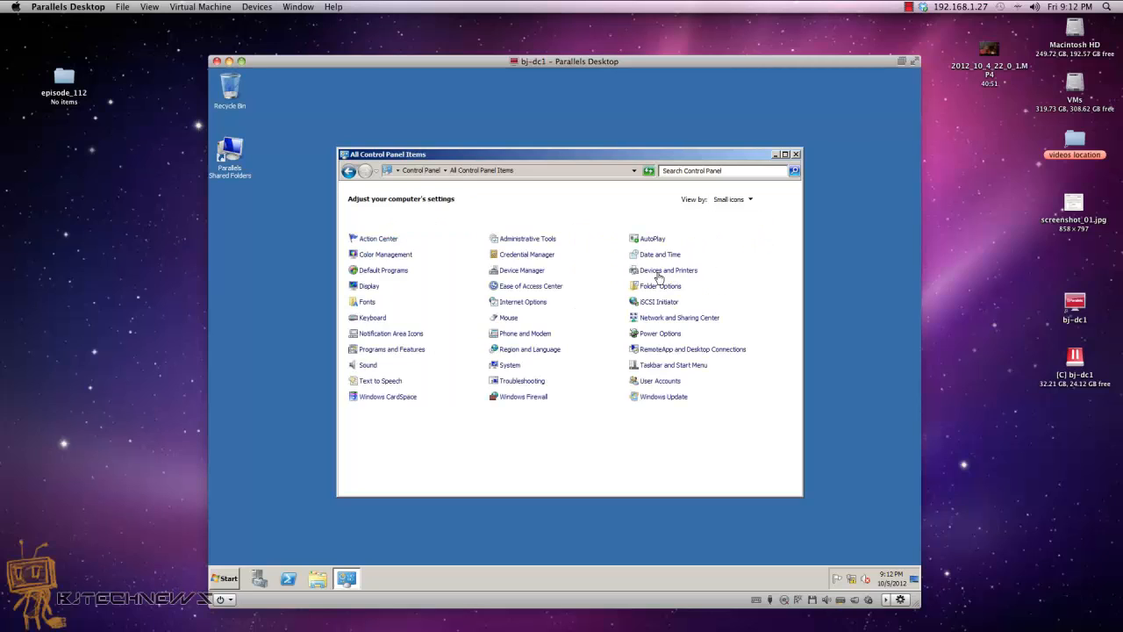
click(656, 381)
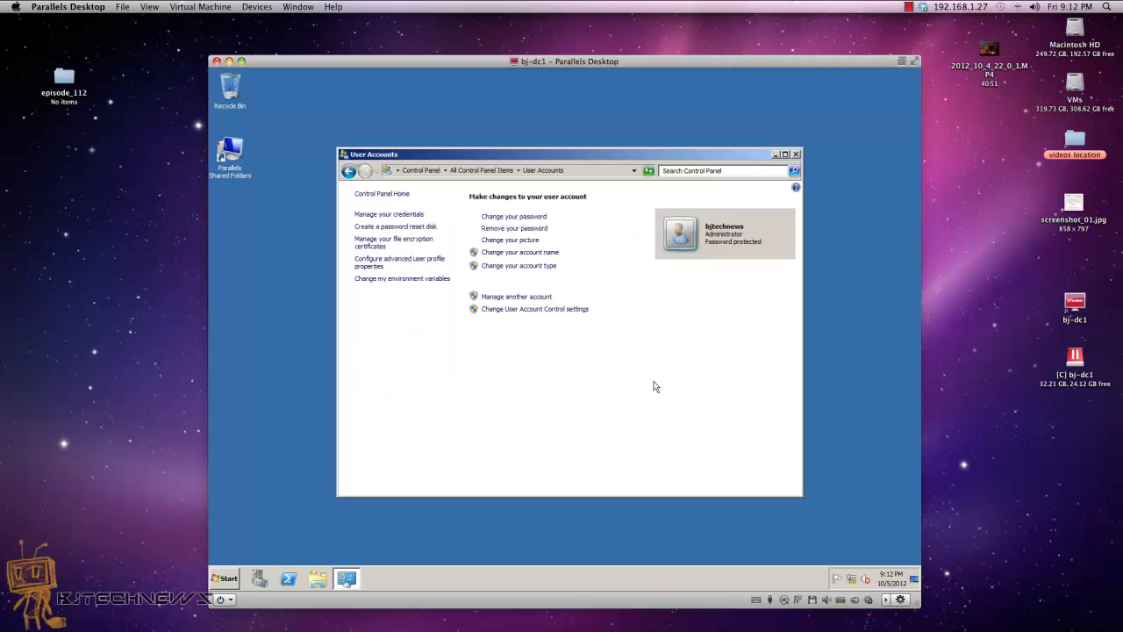
click(524, 252)
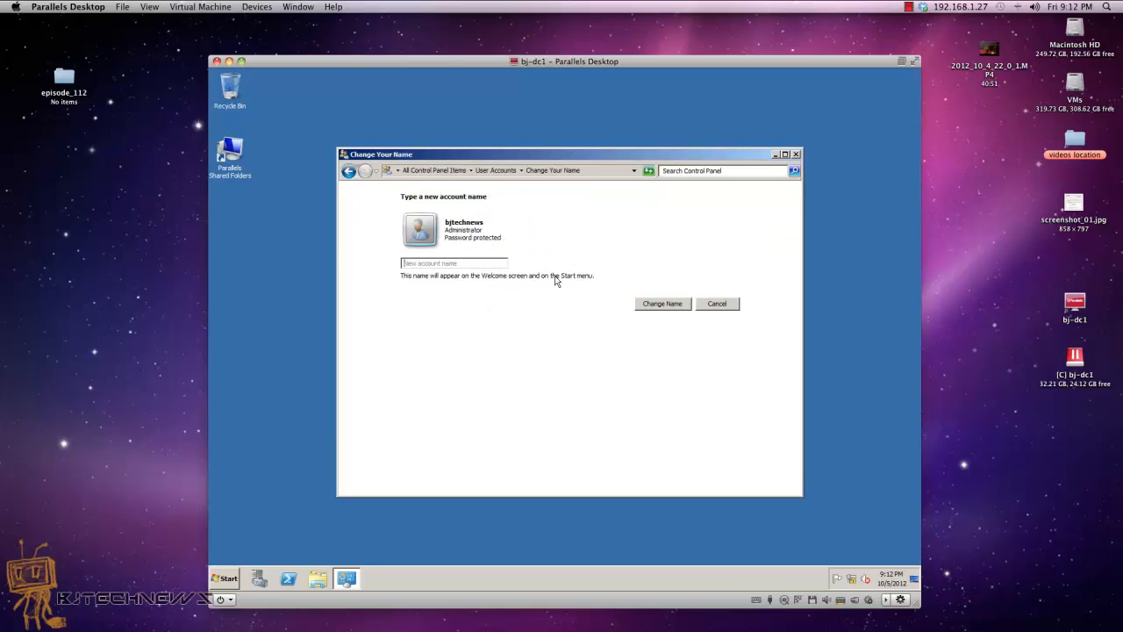
click(715, 304)
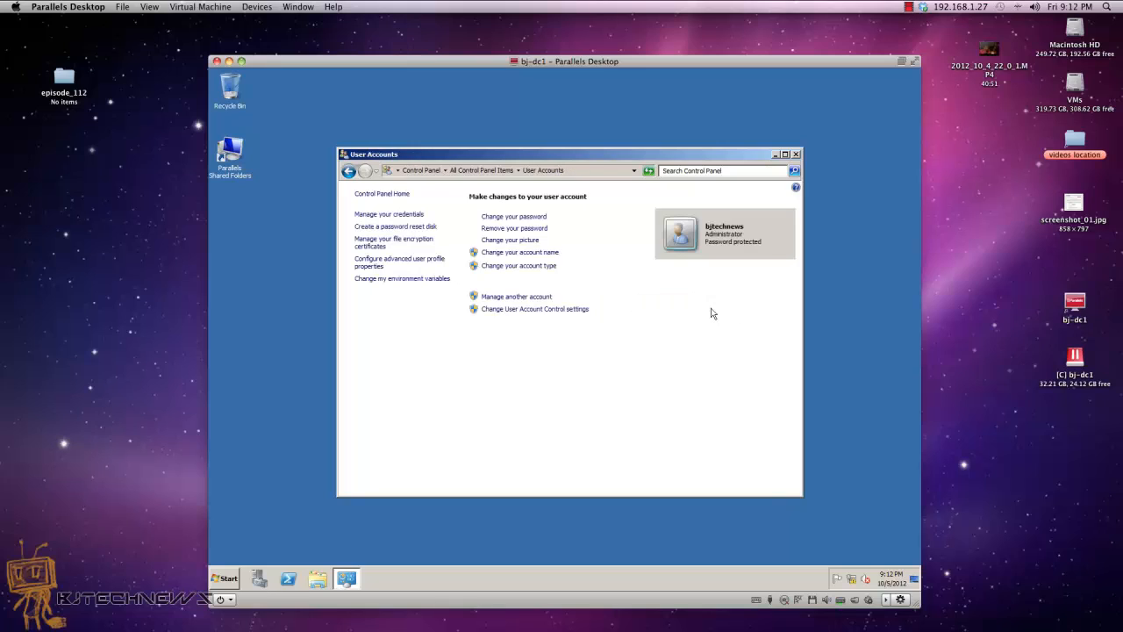
click(534, 300)
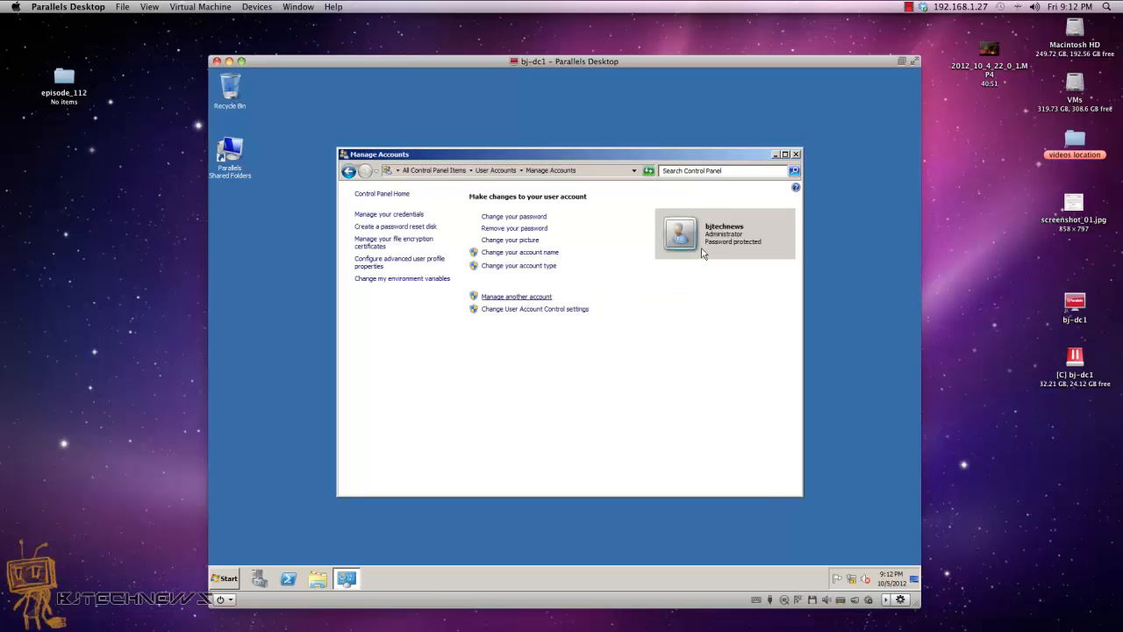
click(586, 250)
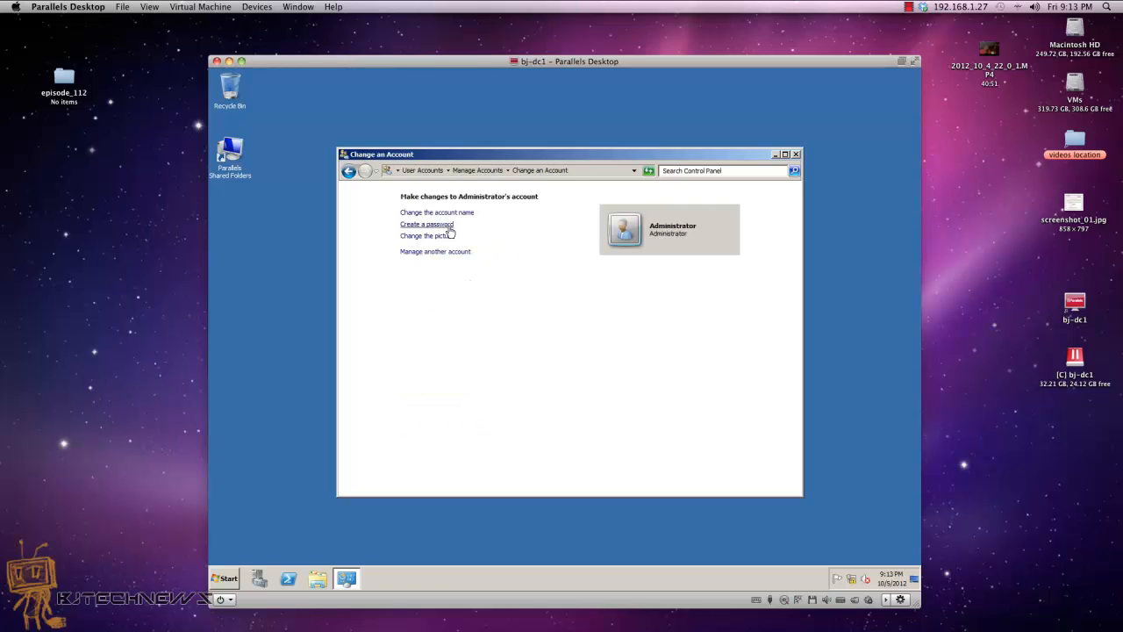
Step: Create a password for Administrator, save it, and close User Accounts
click(451, 232)
click(460, 309)
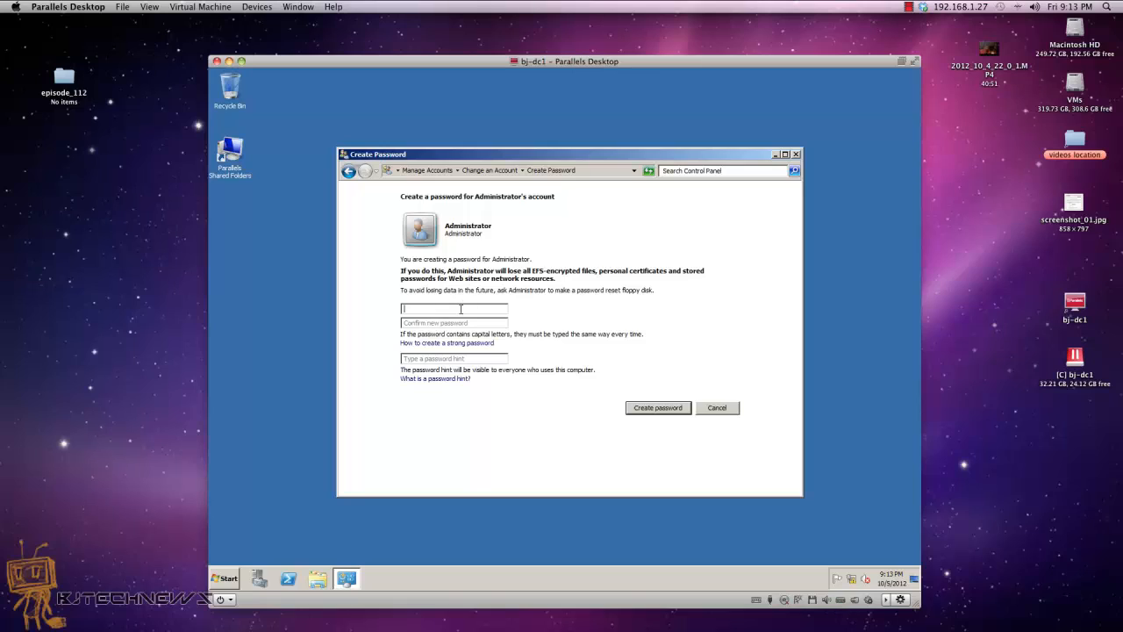
text(p)
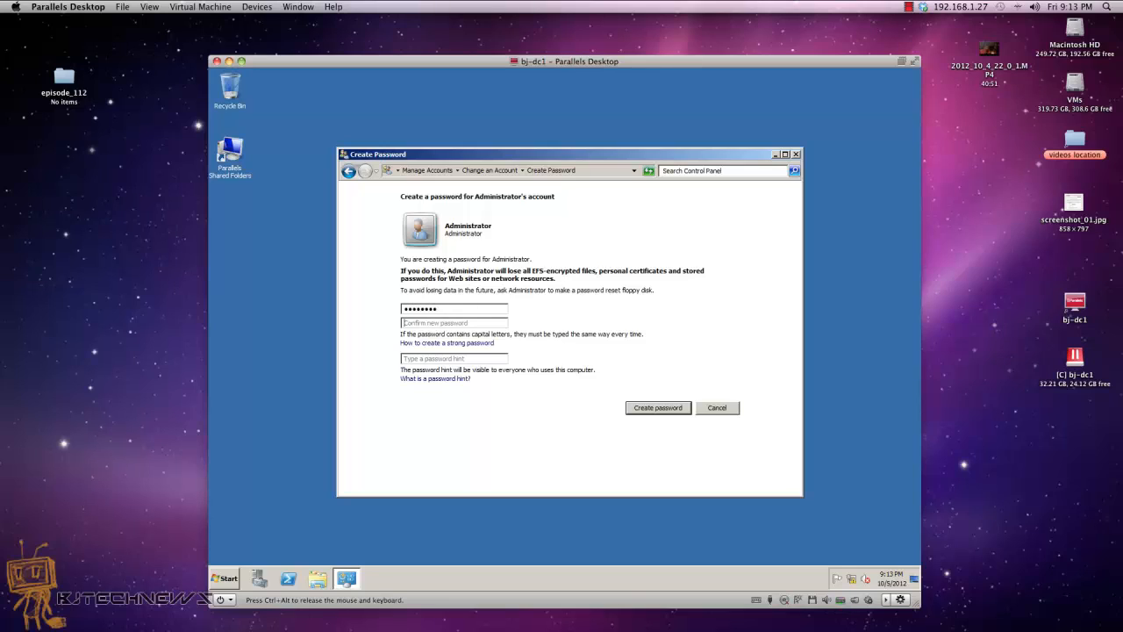
text(p)
click(659, 408)
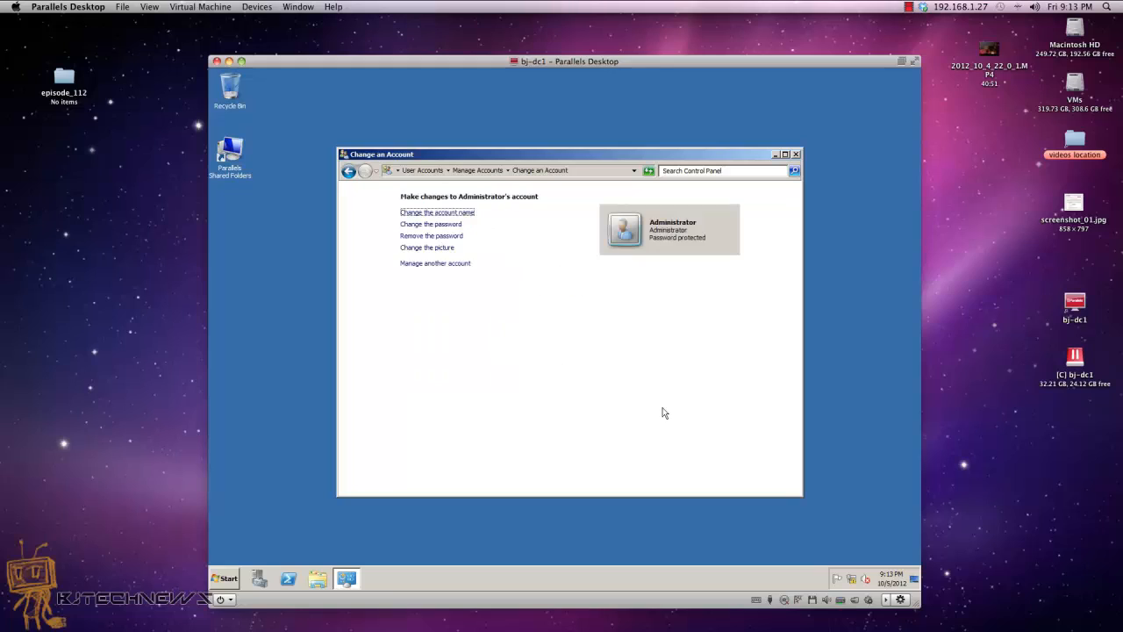
click(796, 155)
click(227, 579)
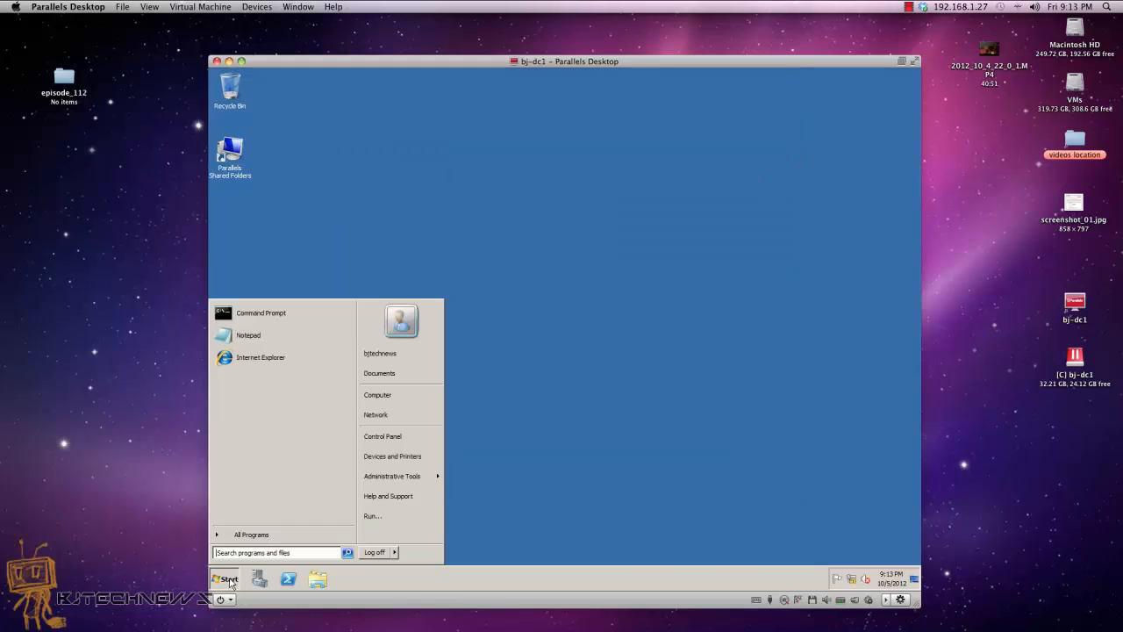
Step: Launch dcpromo and choose to create a new domain in a new forest
text(dcpro)
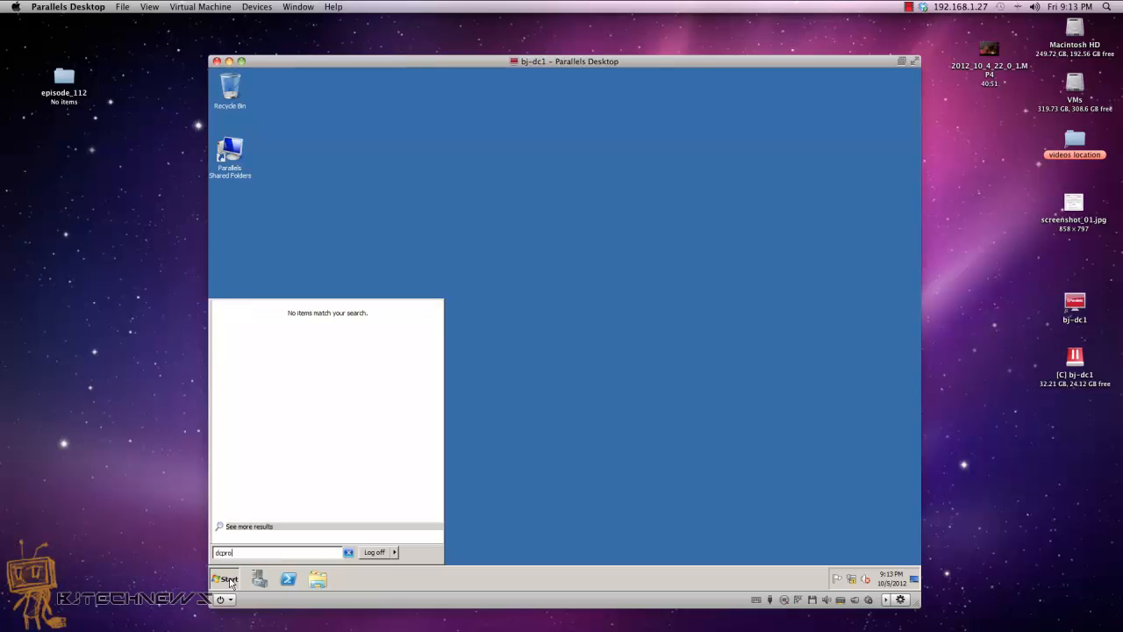
text(mo.ex)
key(Return)
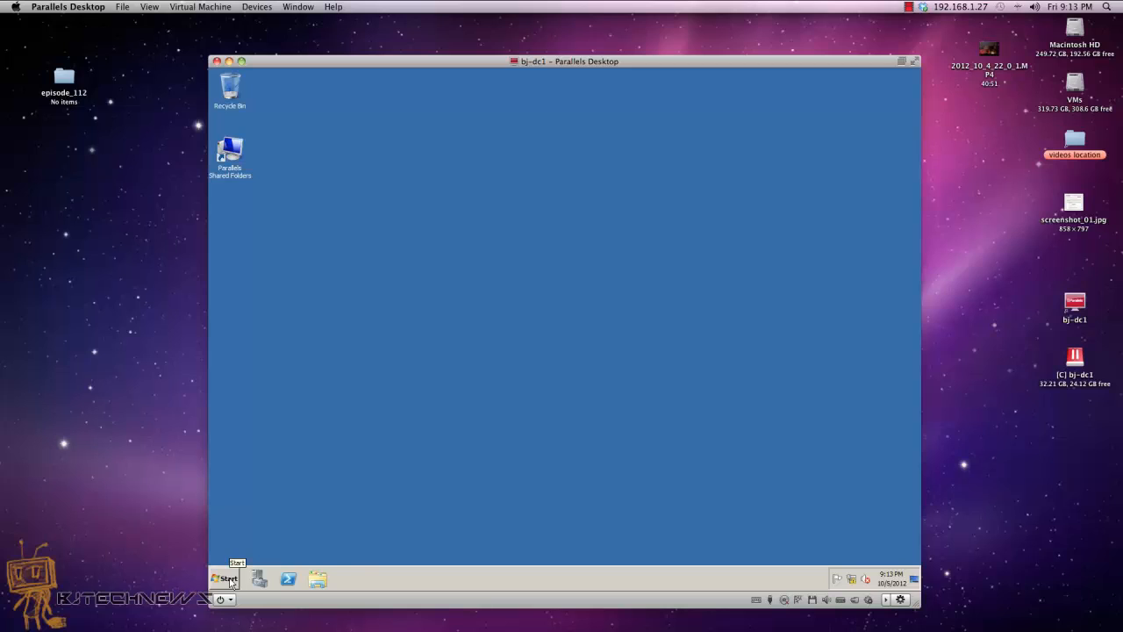
click(447, 342)
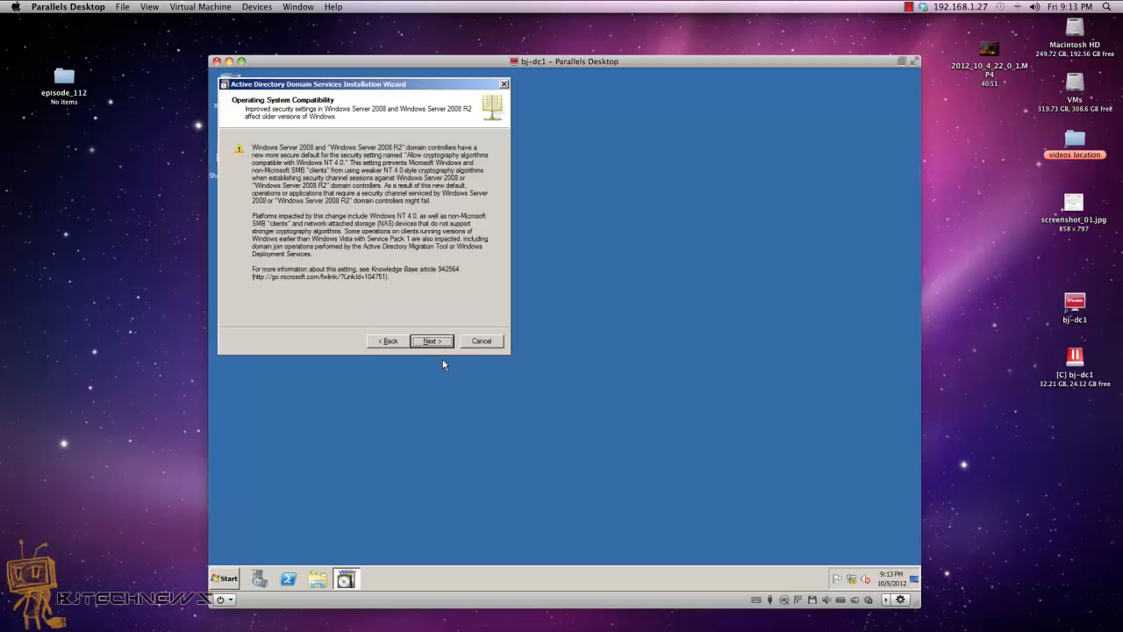
click(441, 340)
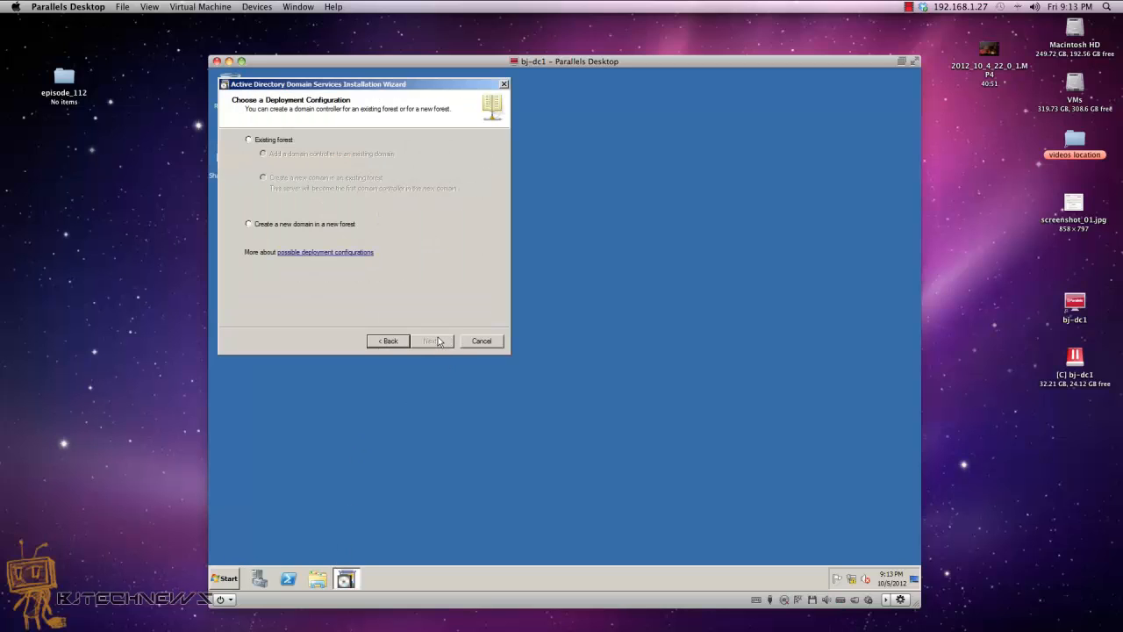
click(331, 227)
click(442, 342)
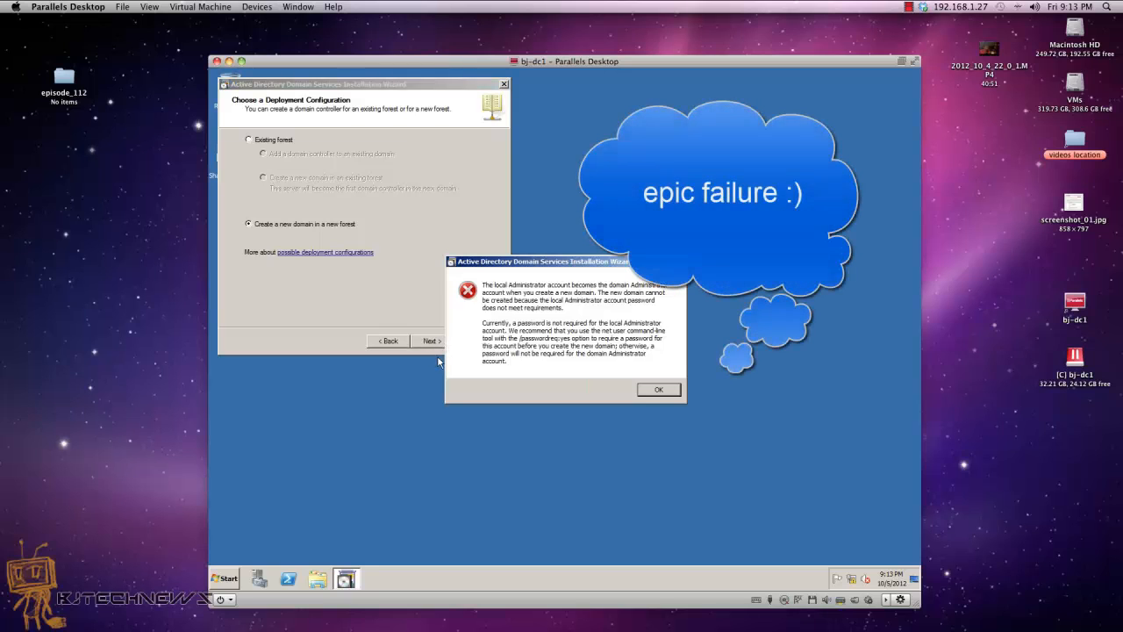
Step: Dismiss the Administrator password error twice, then cancel and confirm quitting the wizard
click(658, 390)
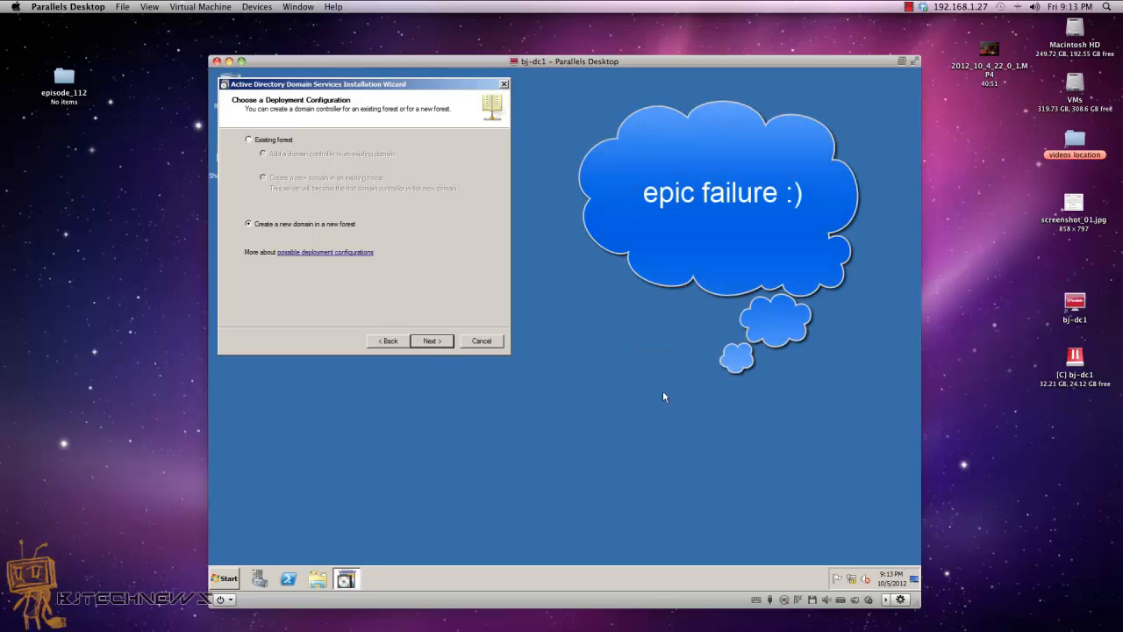
click(441, 343)
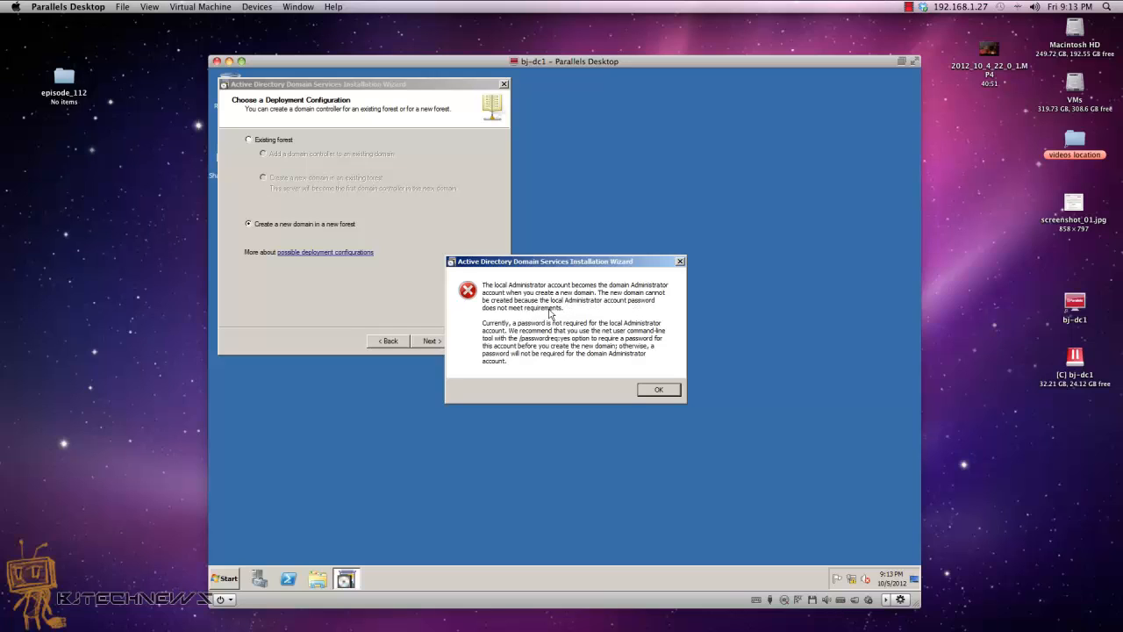
click(650, 389)
click(481, 340)
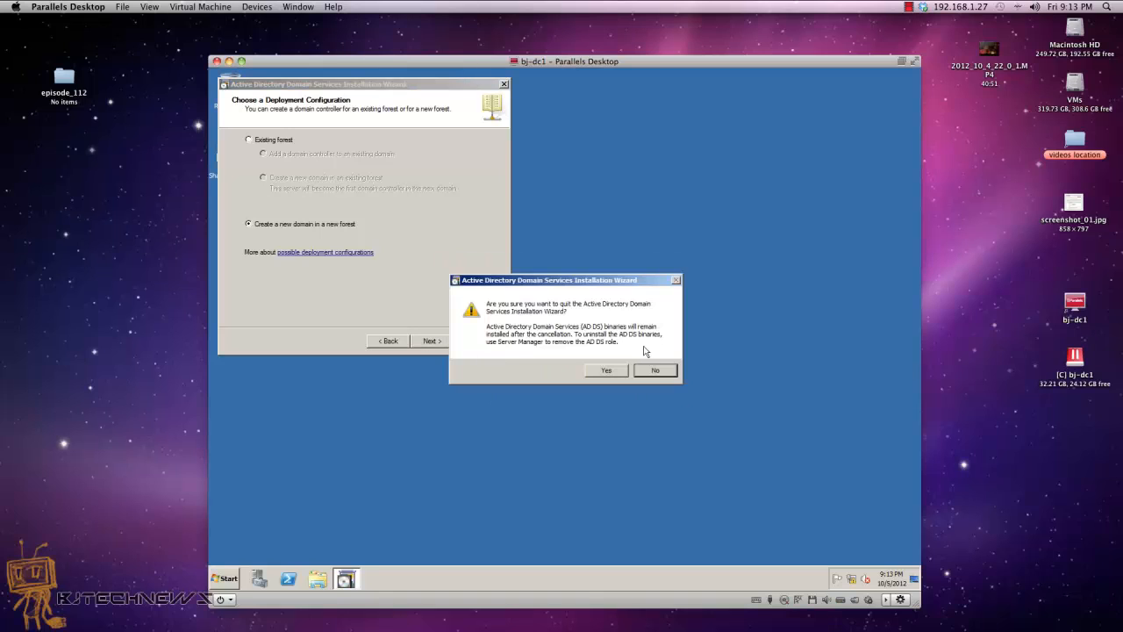
click(626, 372)
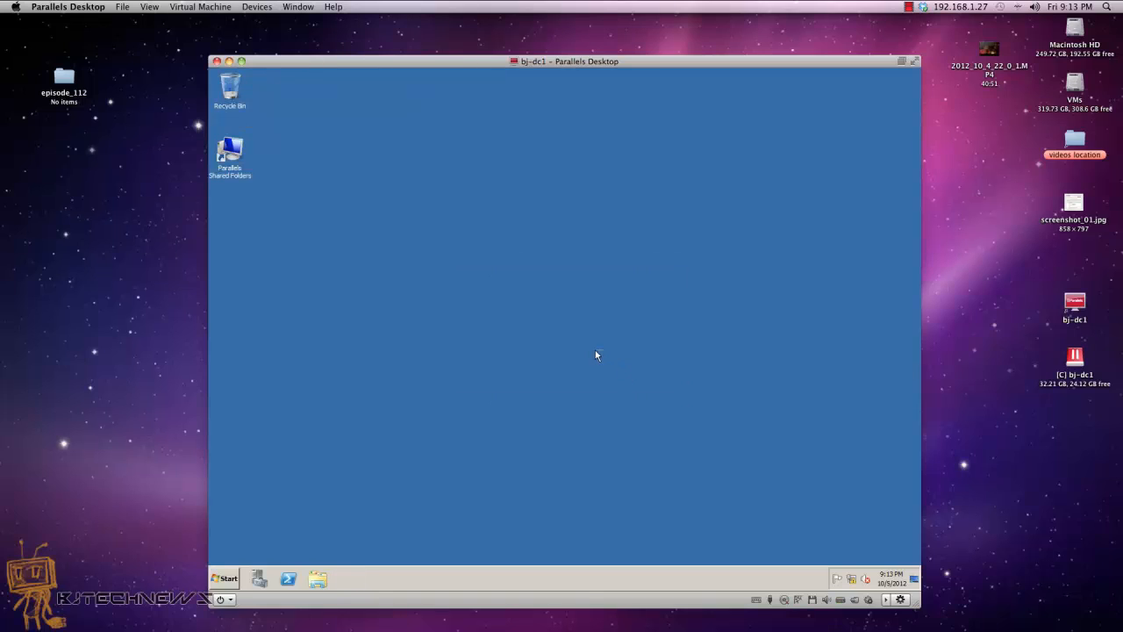
Step: Open the Administrator account's settings in Control Panel User Accounts
click(230, 578)
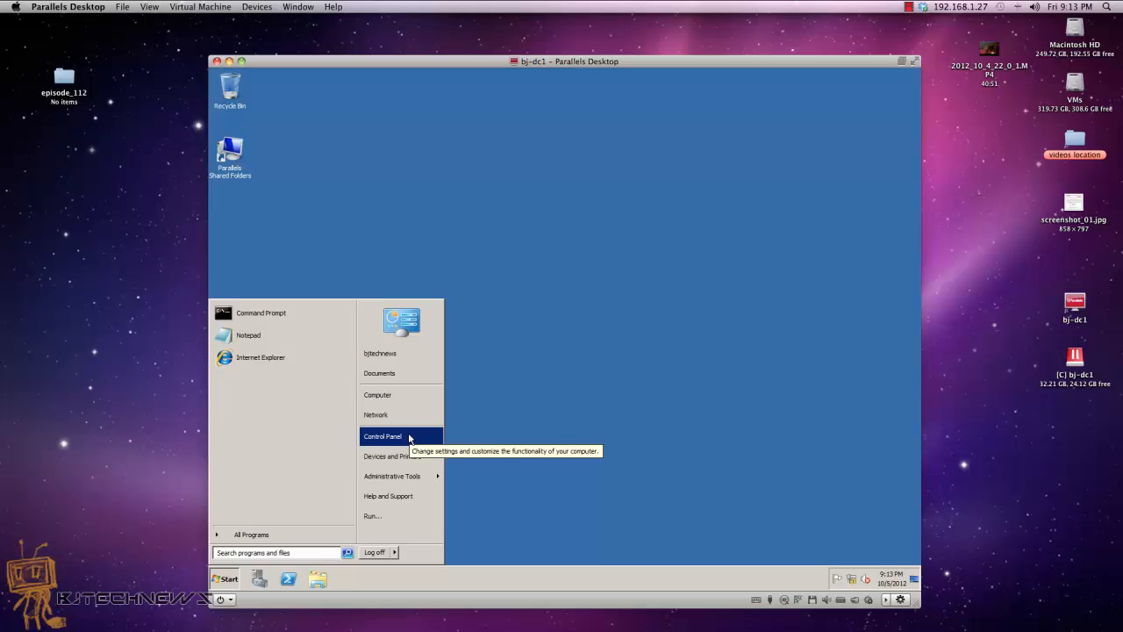
click(409, 437)
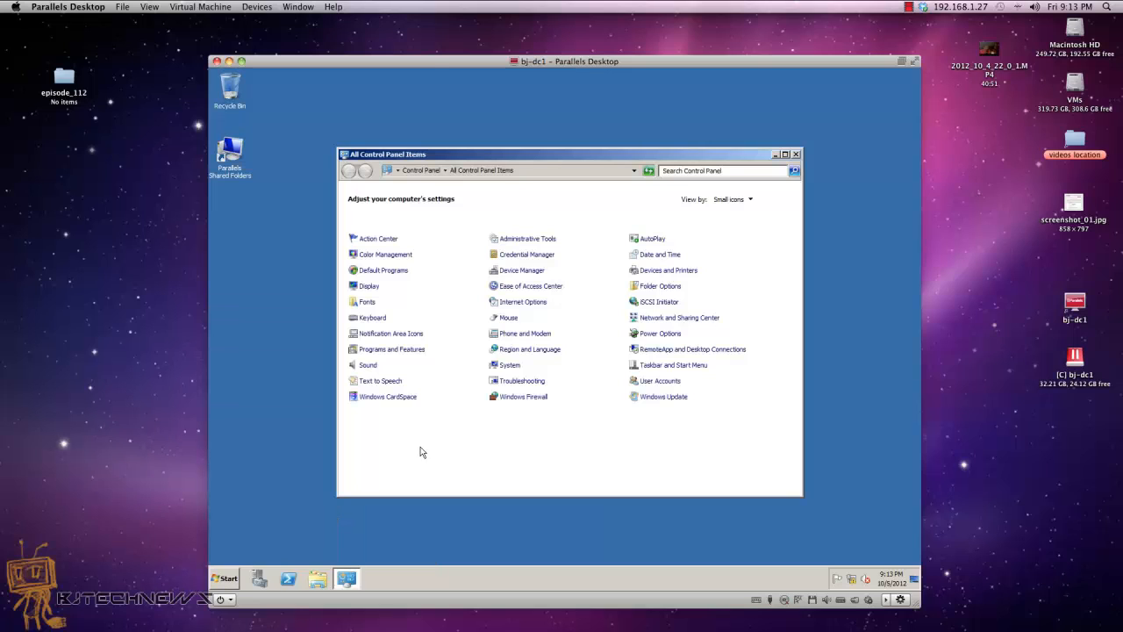
click(675, 384)
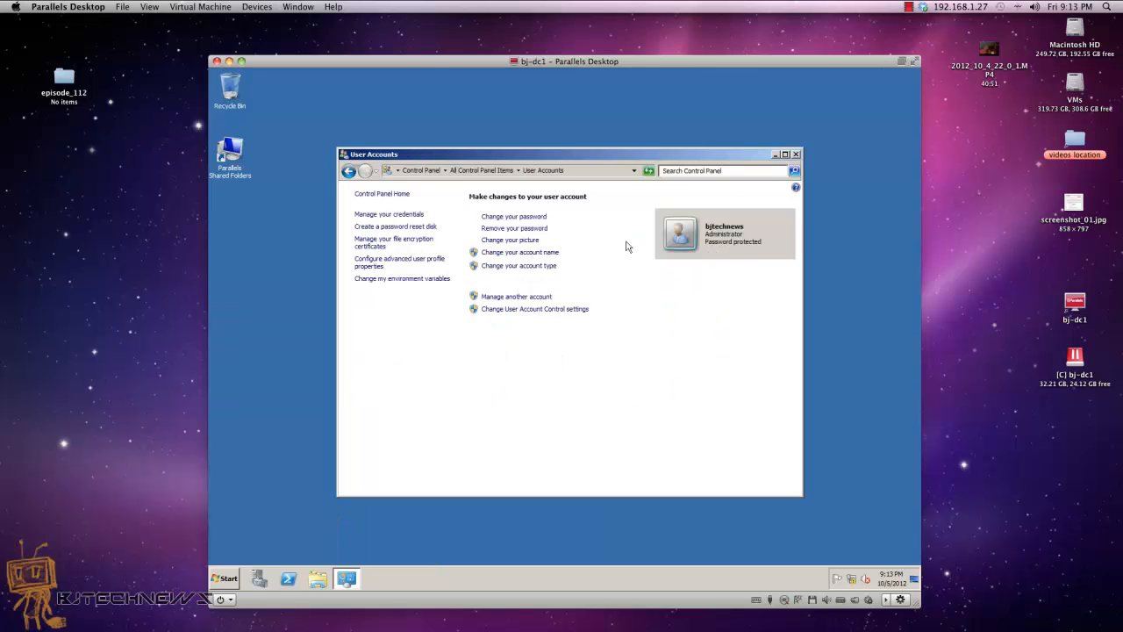
click(546, 296)
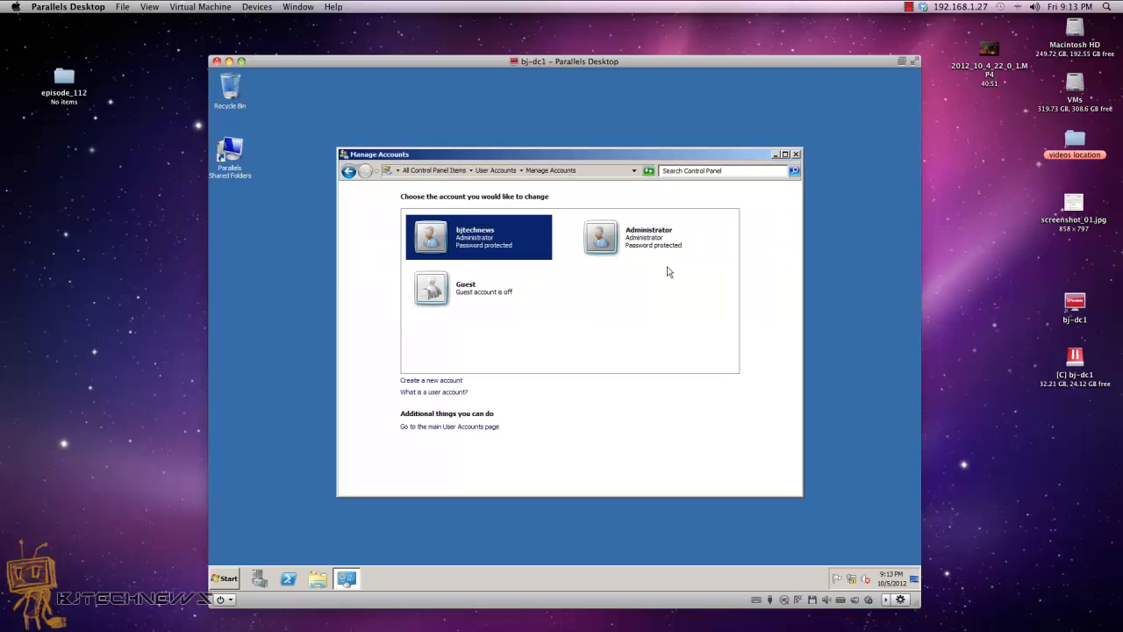
click(653, 244)
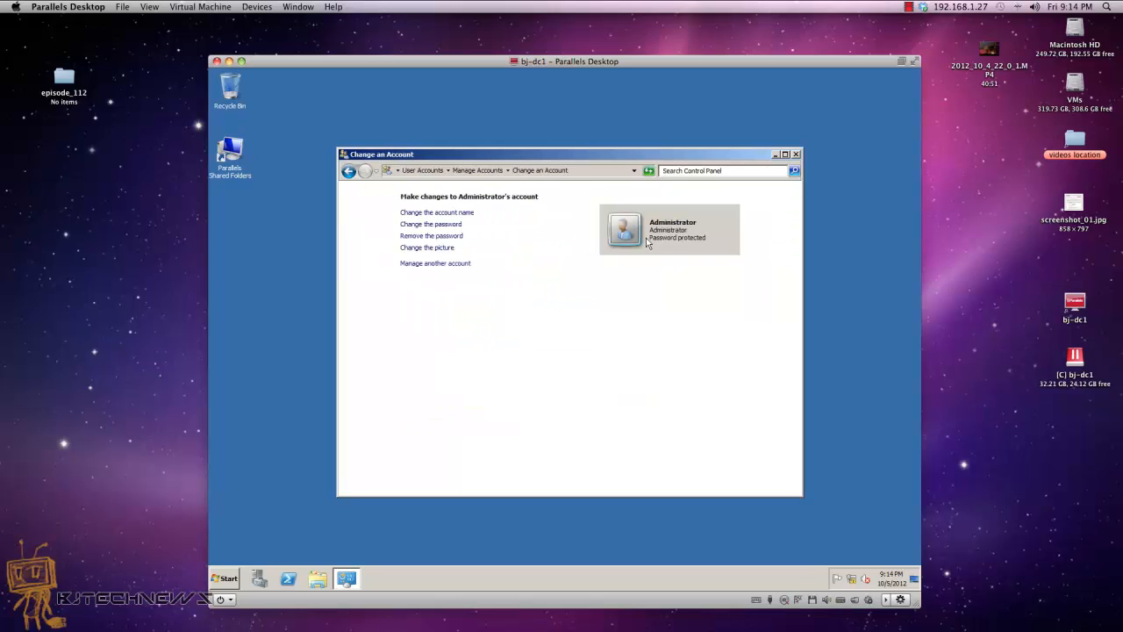
Step: Enter and confirm a new Administrator password and save it
click(447, 237)
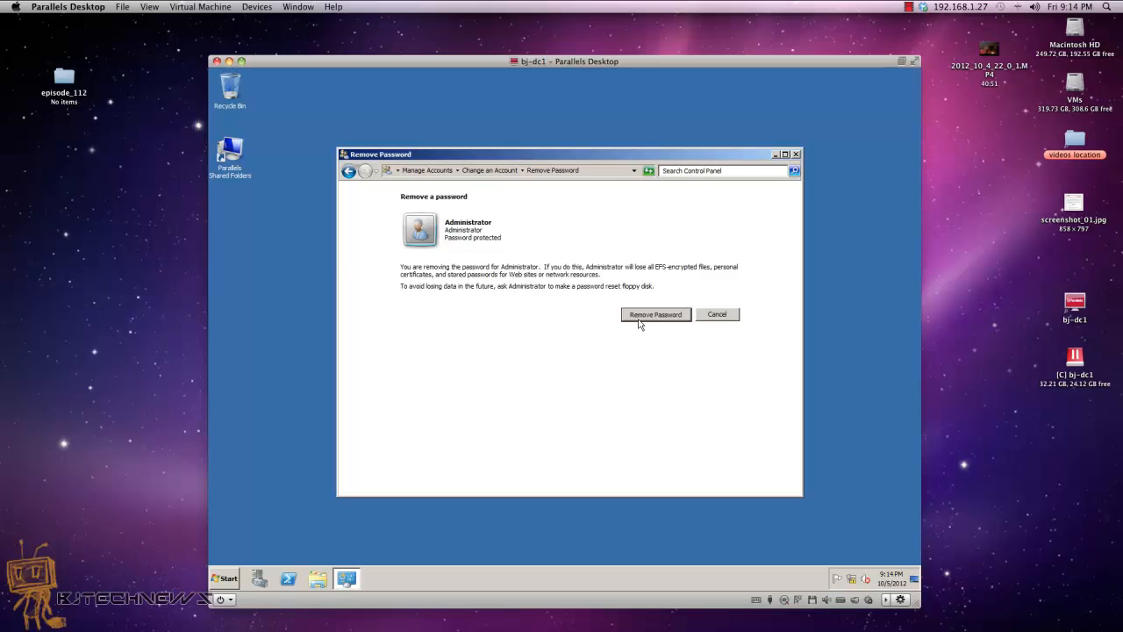
click(707, 318)
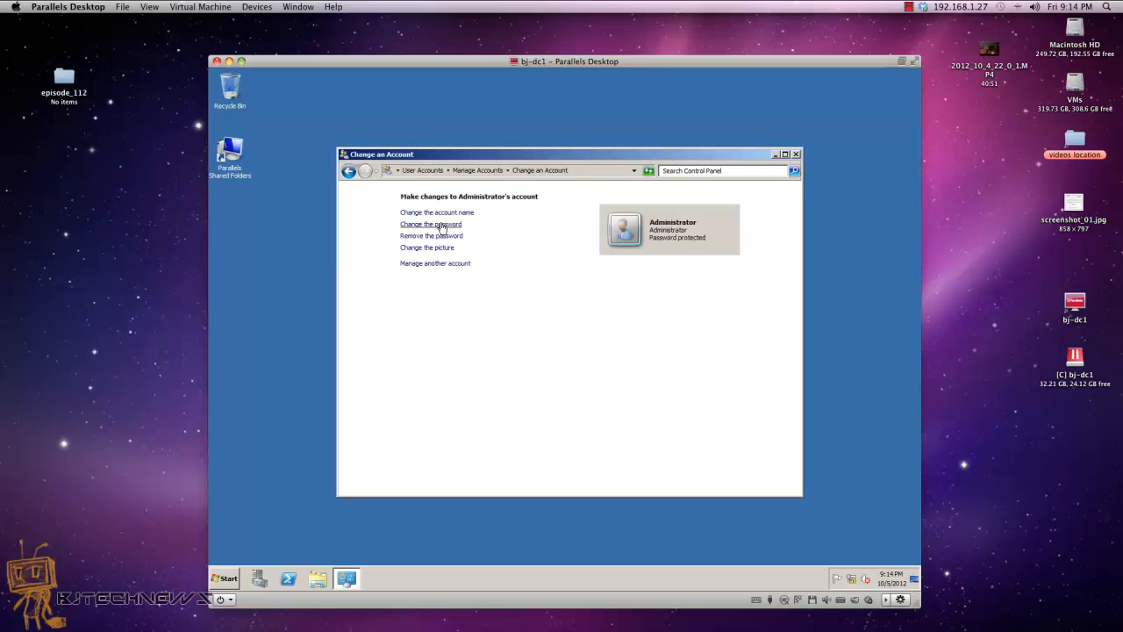
click(441, 225)
click(479, 298)
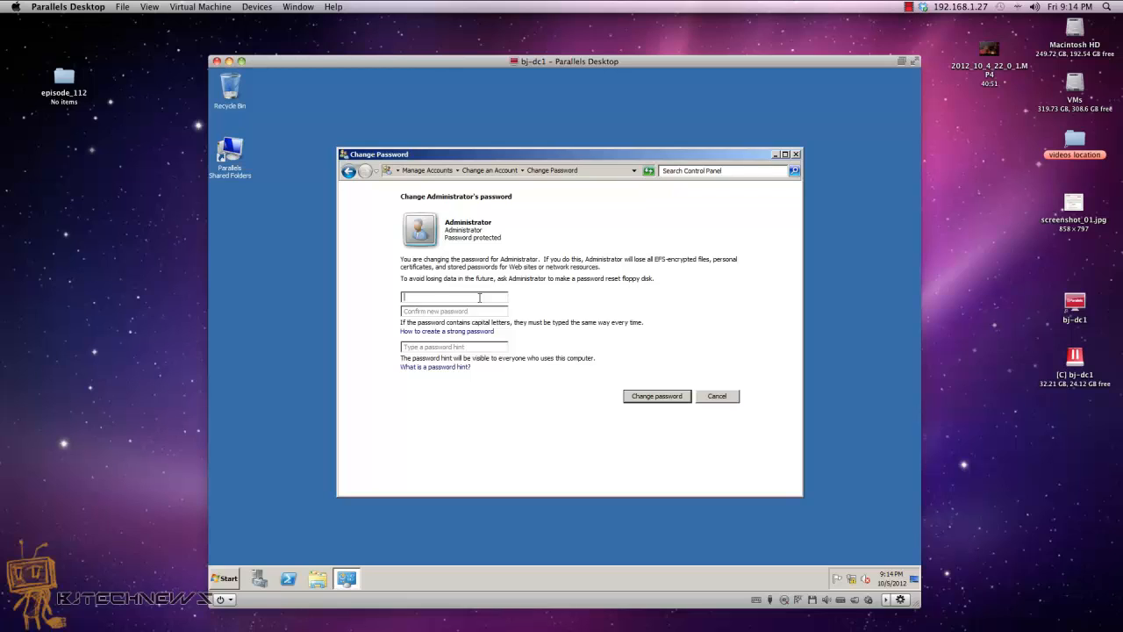
text(P)
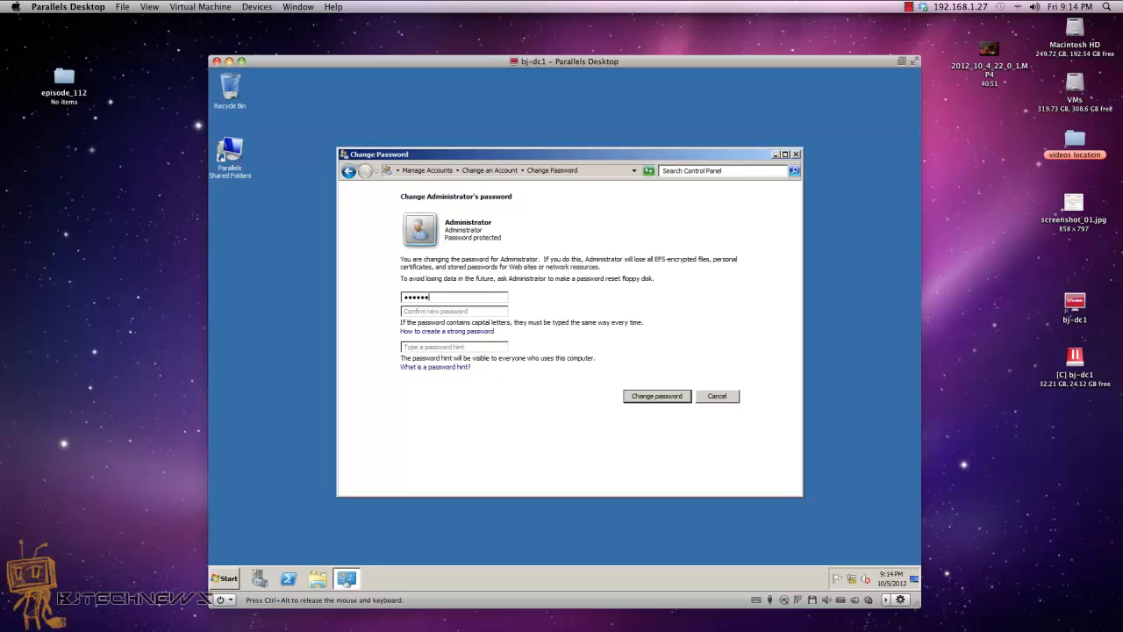
key(BackSpace)
key(BackSpace)
key(BackSpace)
key(BackSpace)
key(BackSpace)
key(BackSpace)
text(P••••••••)
key(Tab)
text(P)
click(672, 396)
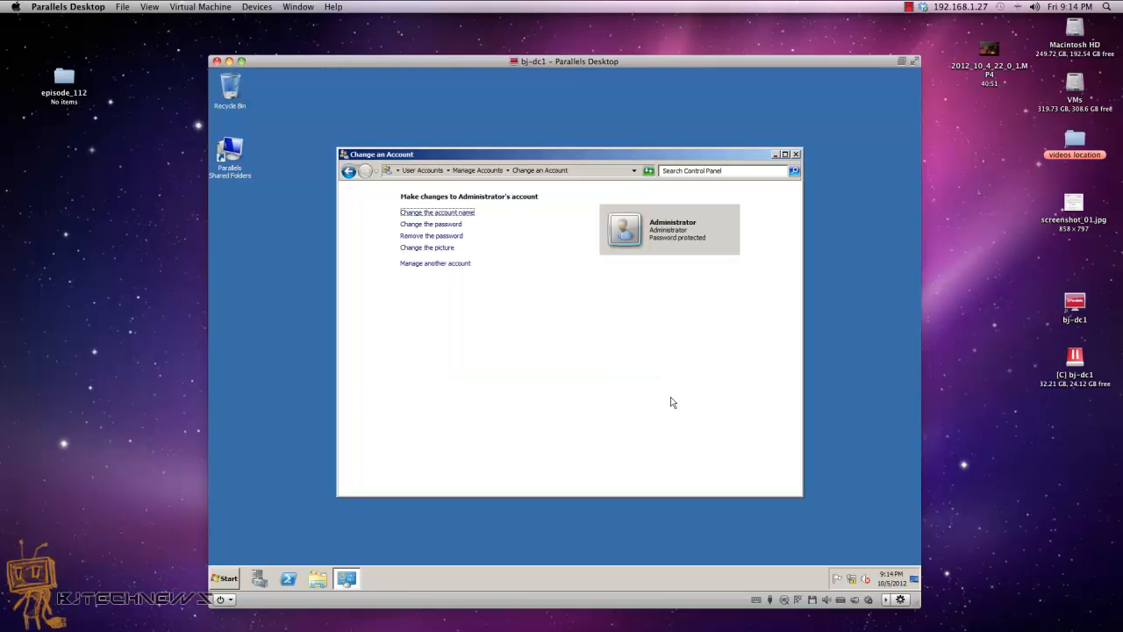
click(796, 154)
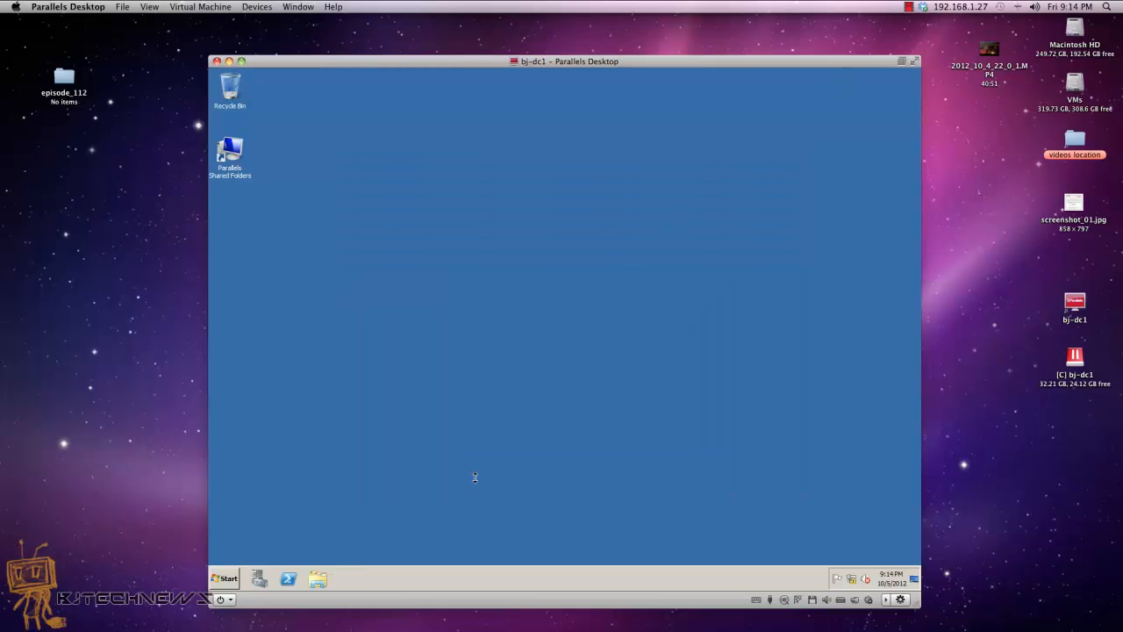
click(227, 579)
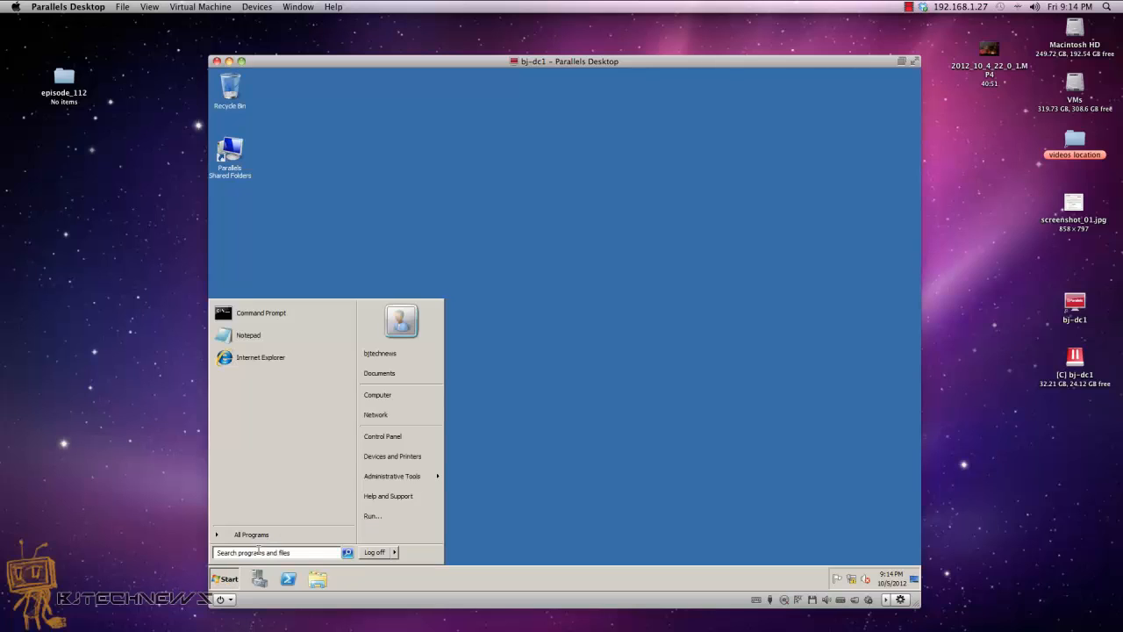
click(257, 551)
text(dcpro)
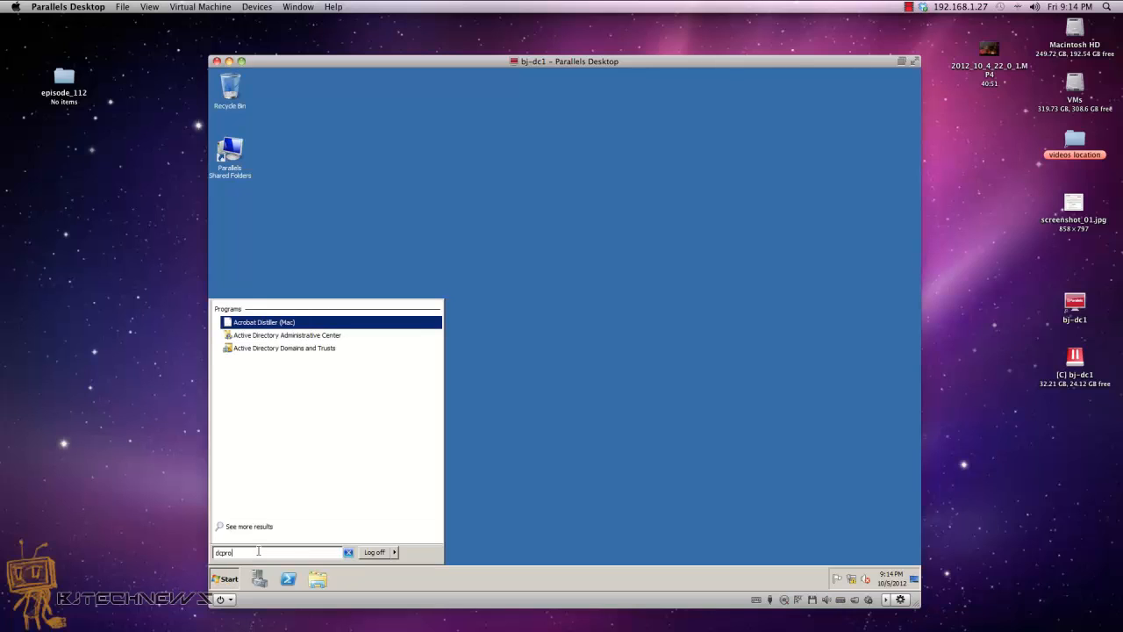
text(b)
key(BackSpace)
text(mo.ex)
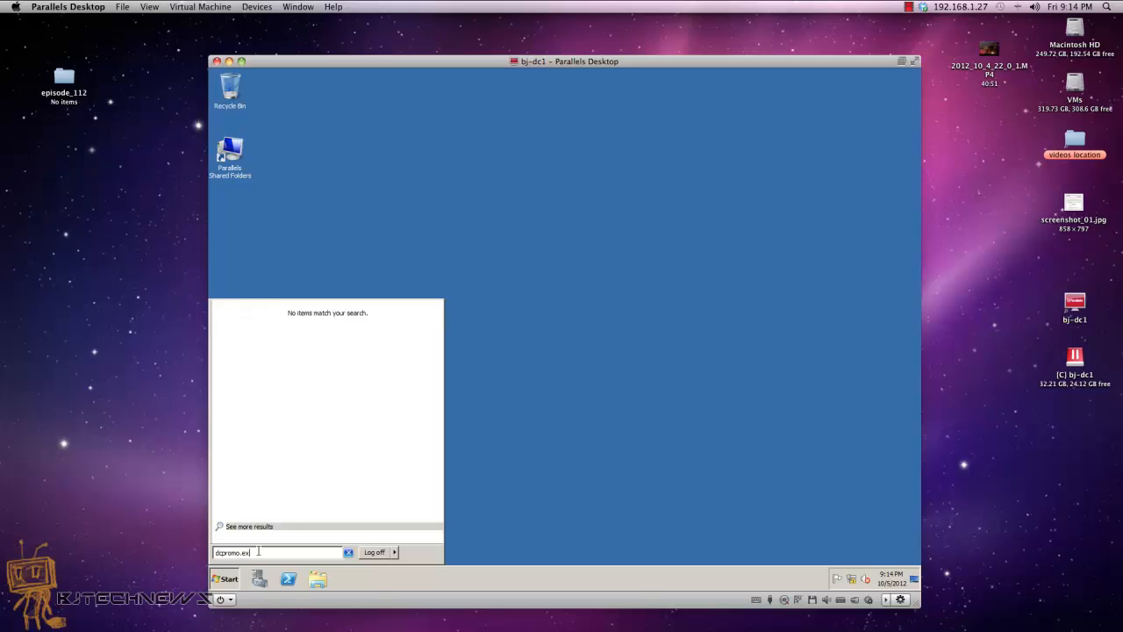
key(Return)
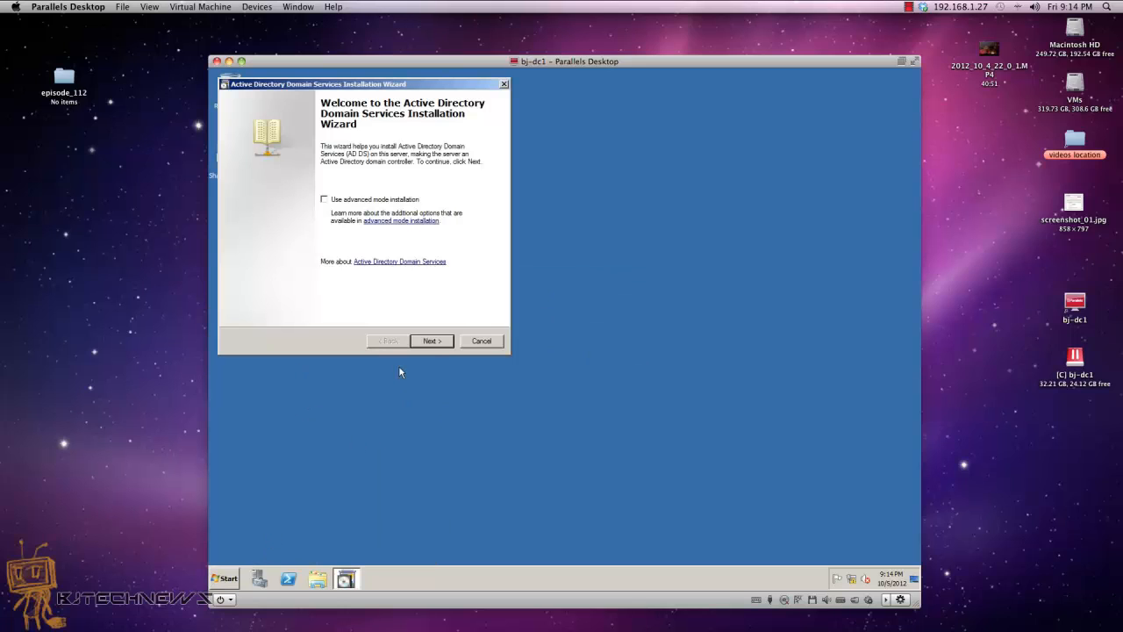
click(439, 341)
click(438, 341)
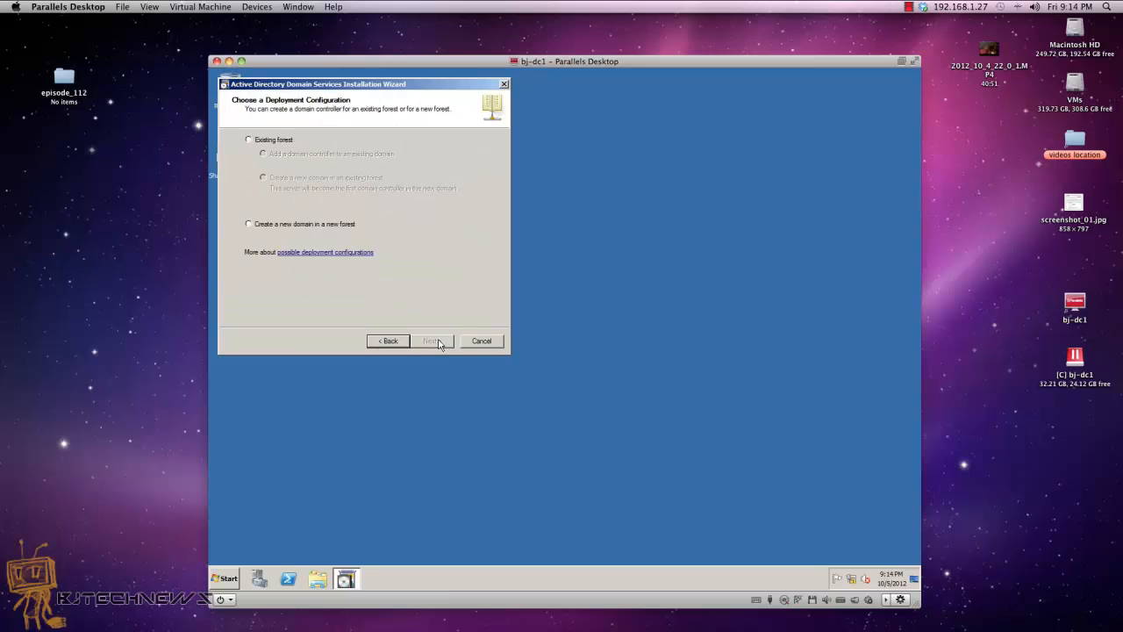
click(356, 225)
click(430, 342)
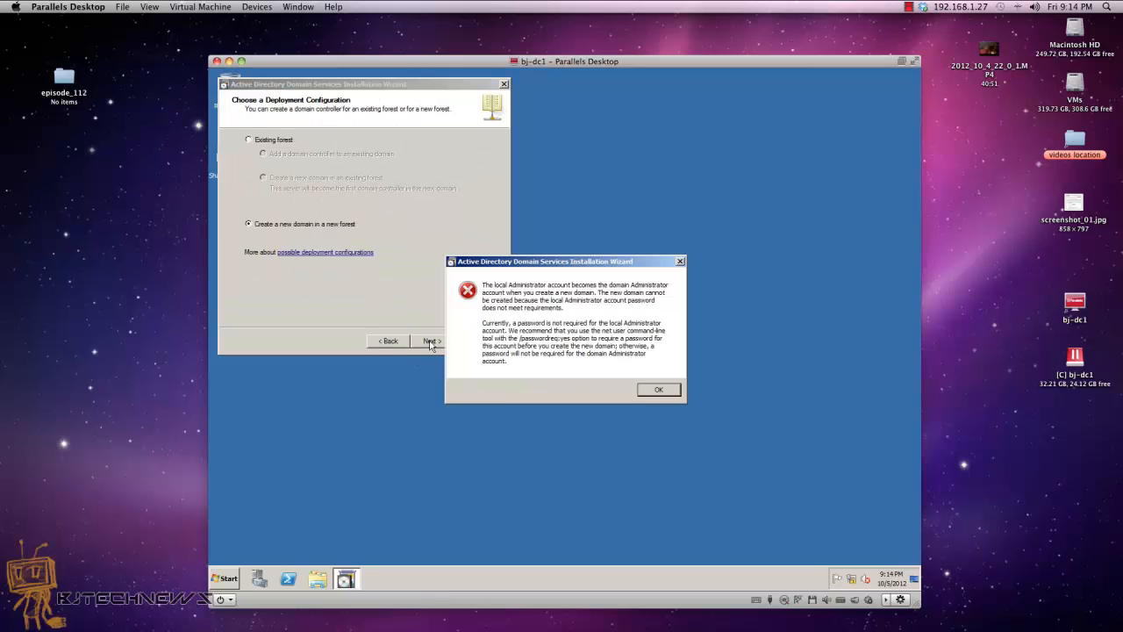
click(654, 390)
click(483, 341)
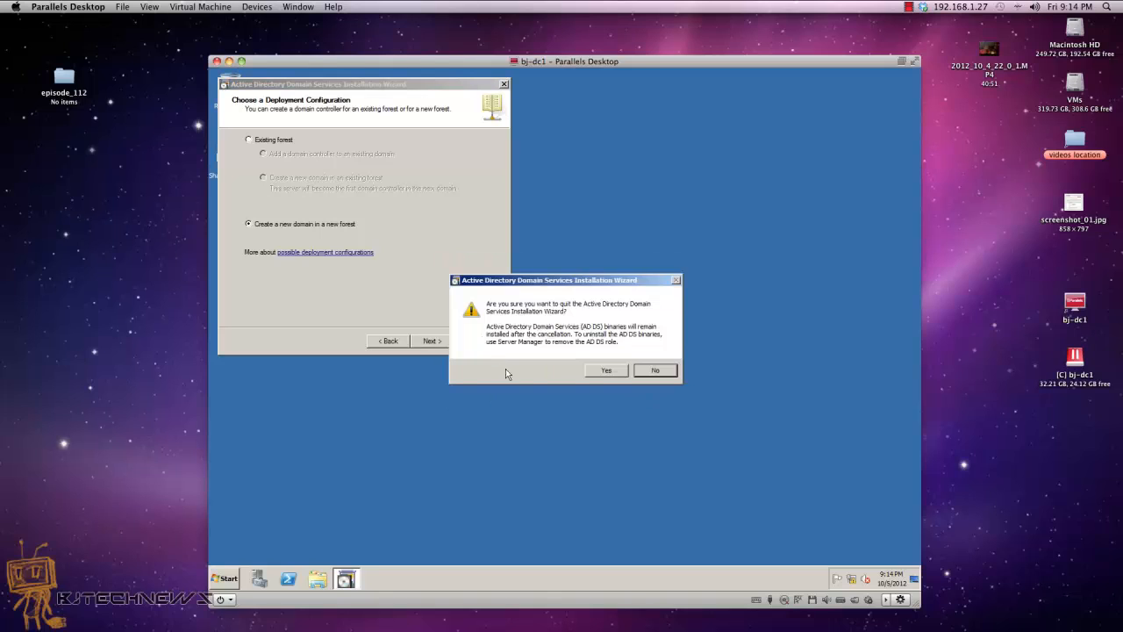
click(606, 371)
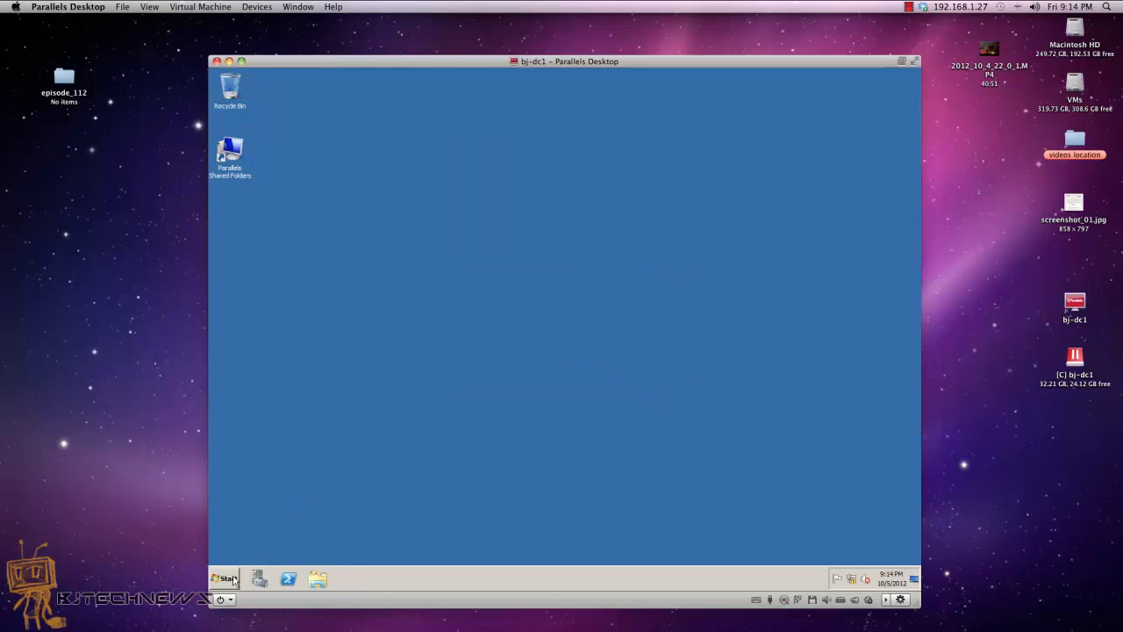
click(233, 579)
Step: Log off, then sign back in as Administrator with the account password
click(509, 343)
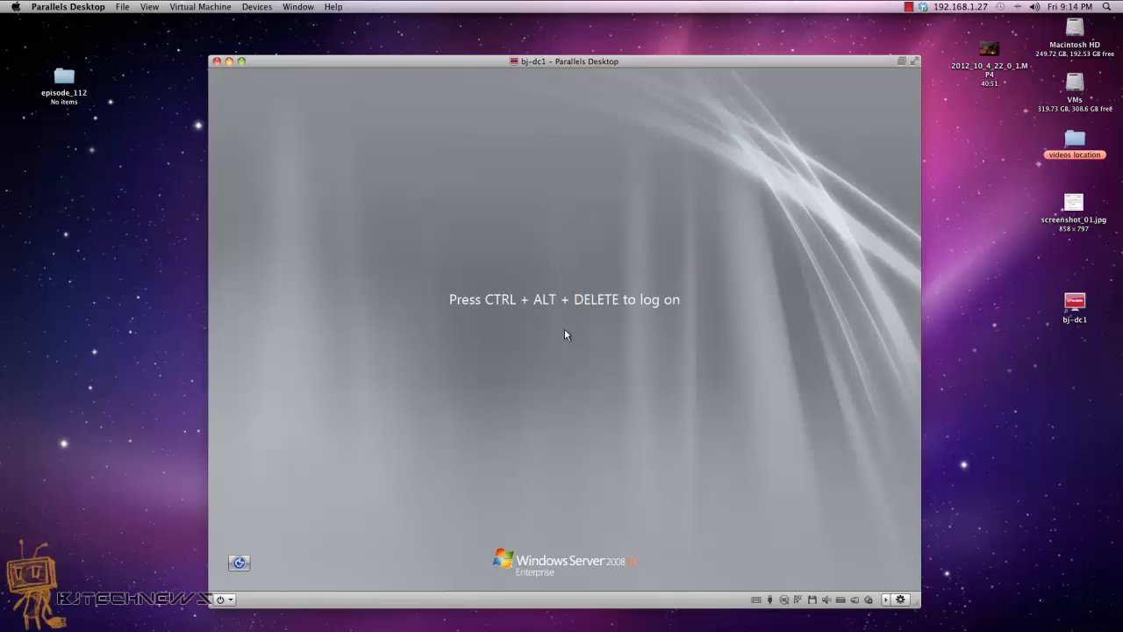
key(ctrl+alt+Delete)
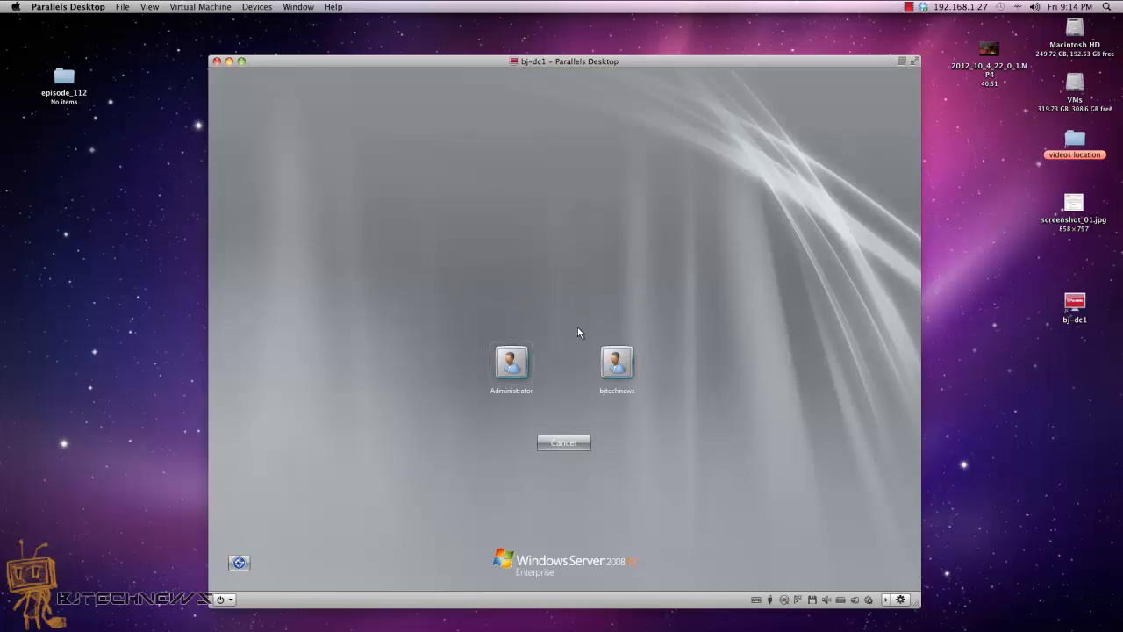
click(531, 384)
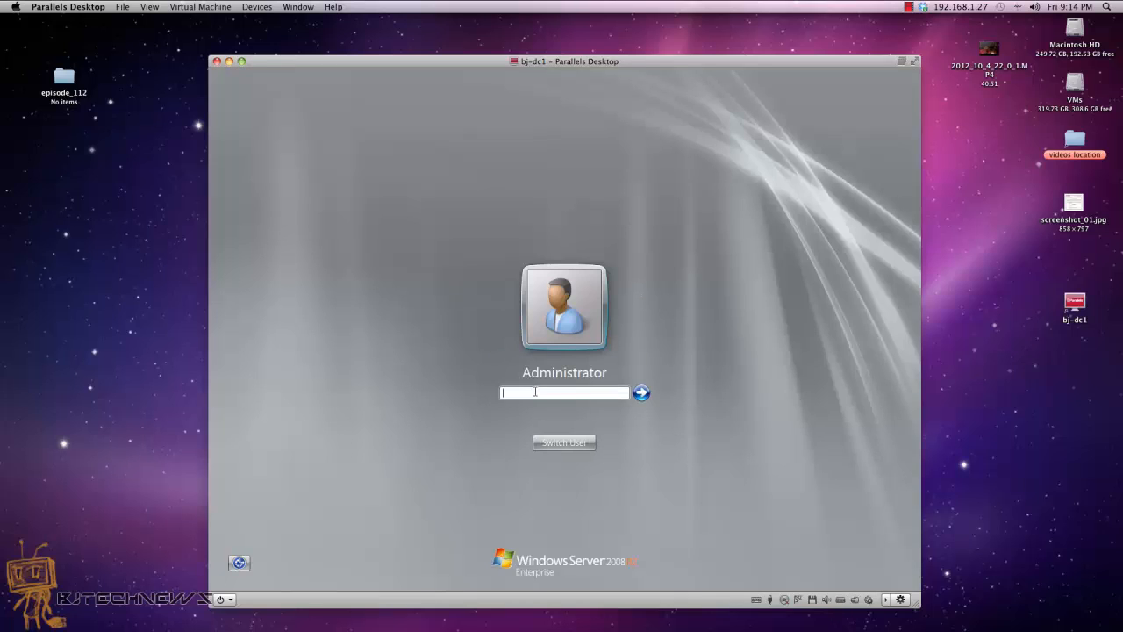
text(••)
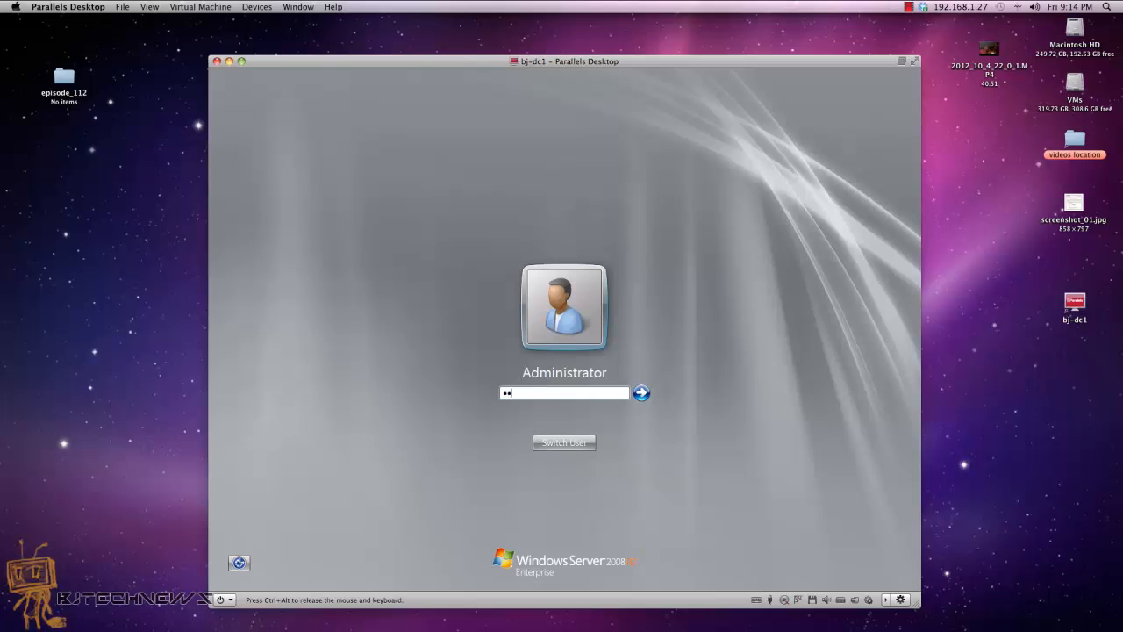
text(••••••••)
key(Return)
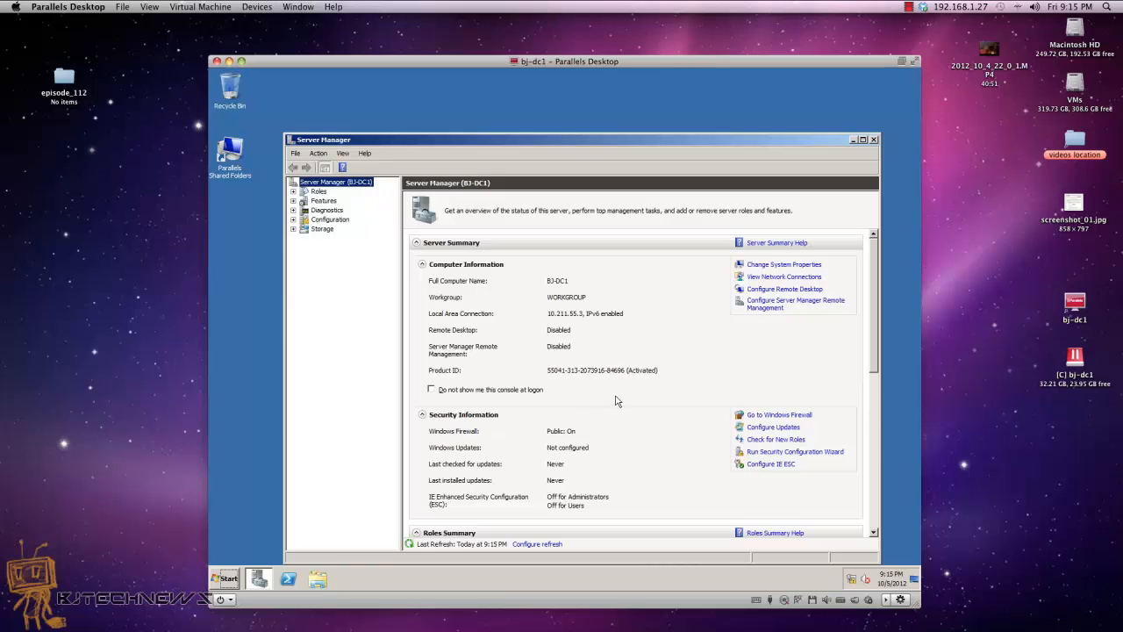
Step: Close Server Manager and relaunch dcpromo, choosing a new domain in a new forest
click(875, 139)
click(229, 578)
text(dc)
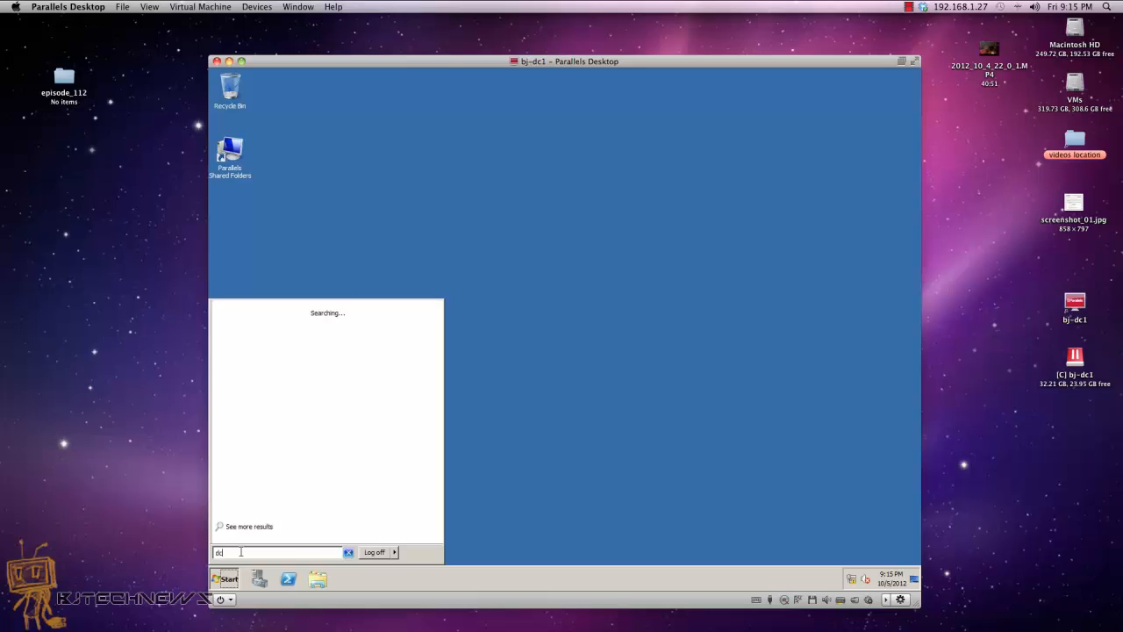
text(promo)
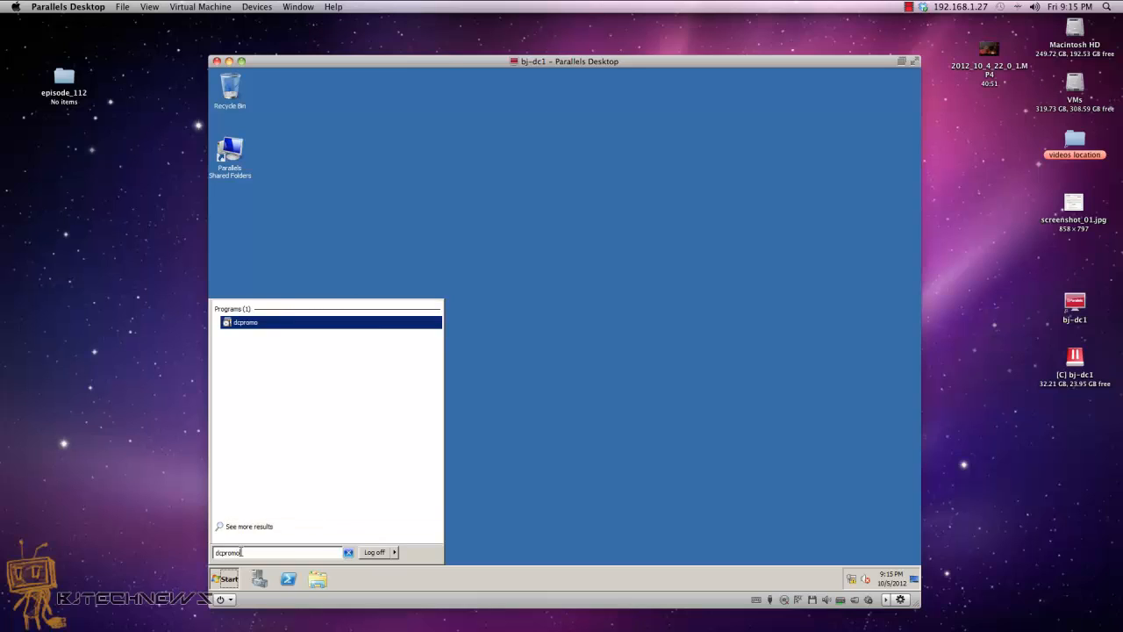
key(Return)
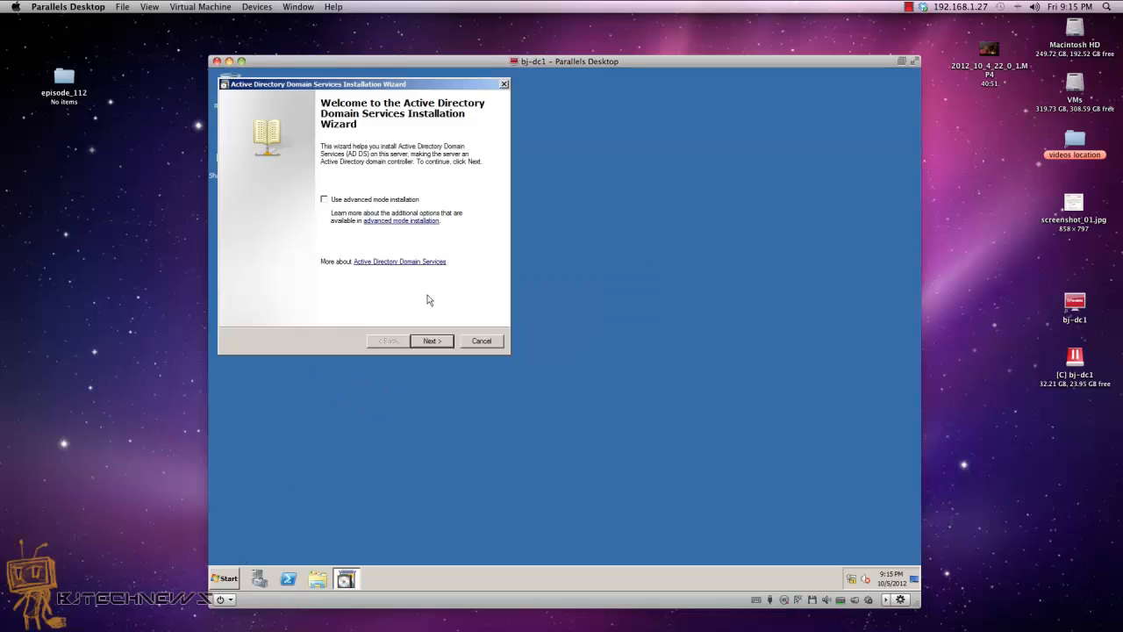
click(432, 340)
click(434, 341)
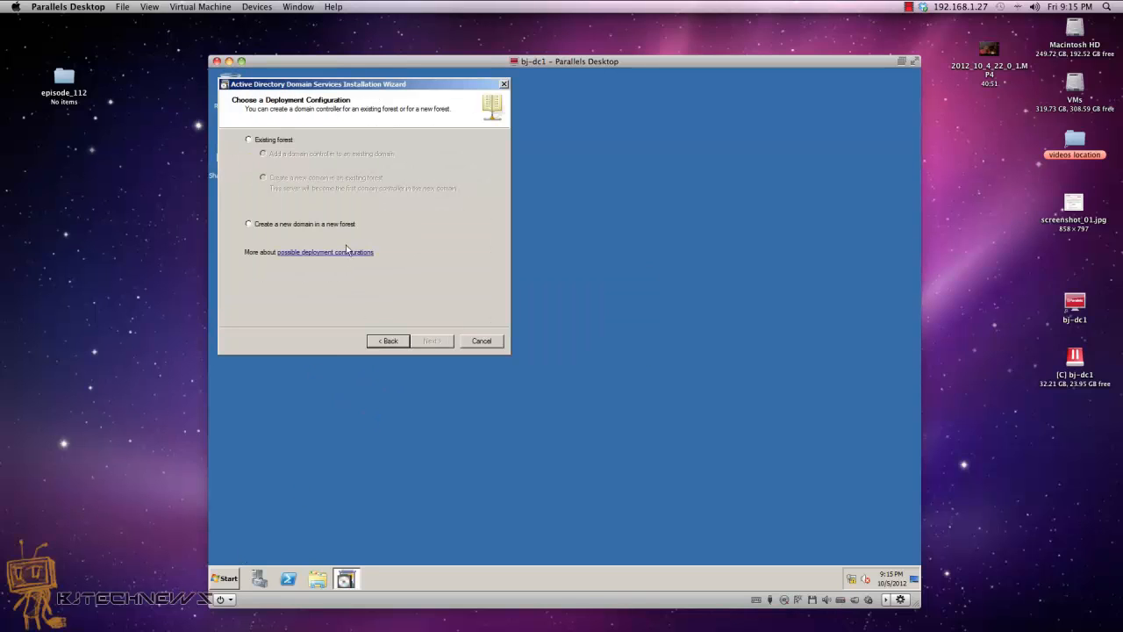
click(342, 223)
click(419, 341)
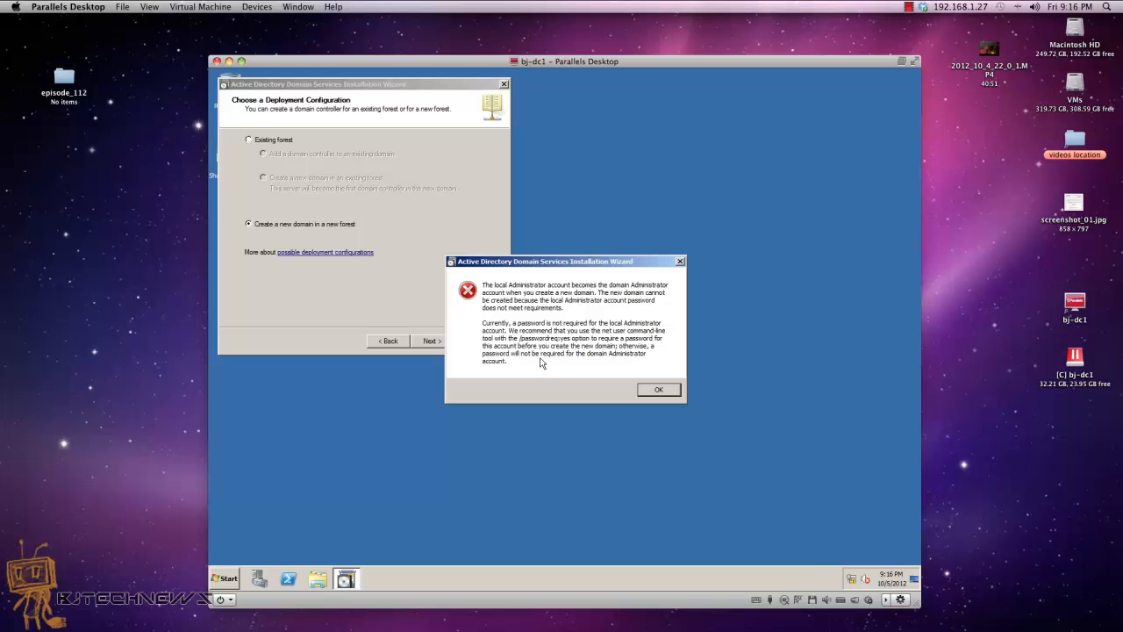
Step: Dismiss the blank Administrator password error and retry continuing the wizard
click(667, 391)
click(435, 344)
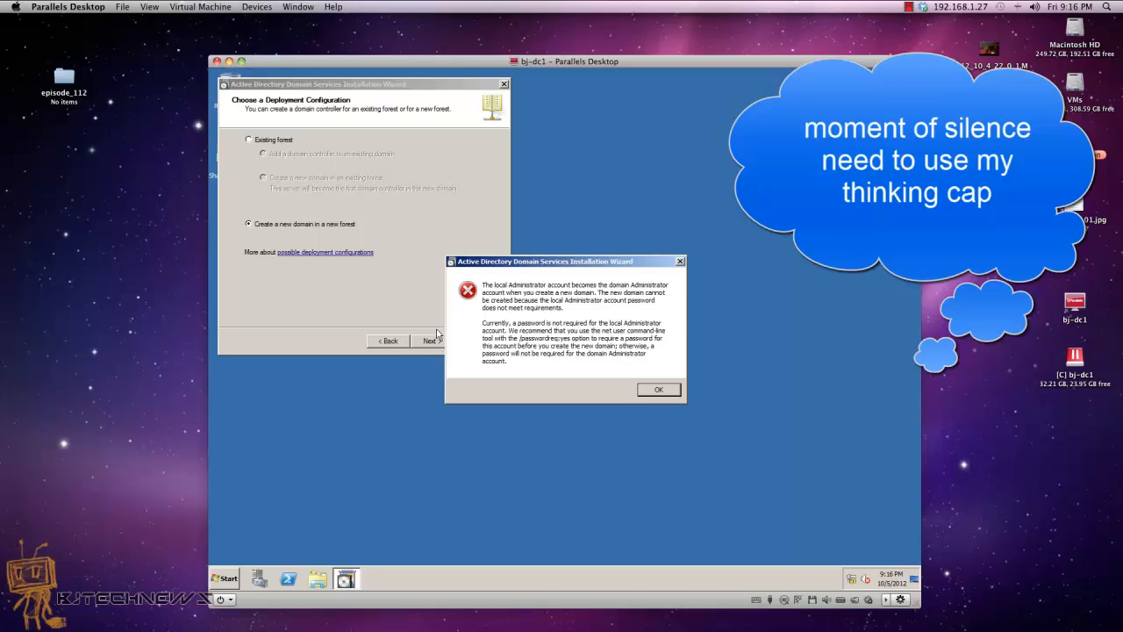
click(220, 578)
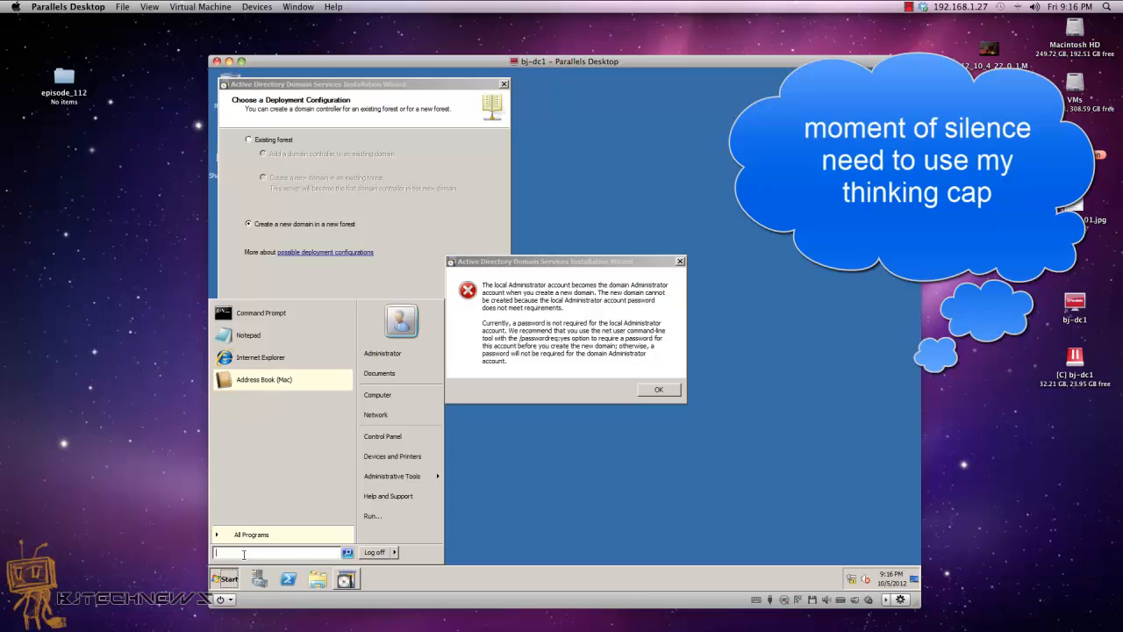
Step: Open a command prompt and run net user to list local accounts
text(cmd)
key(Return)
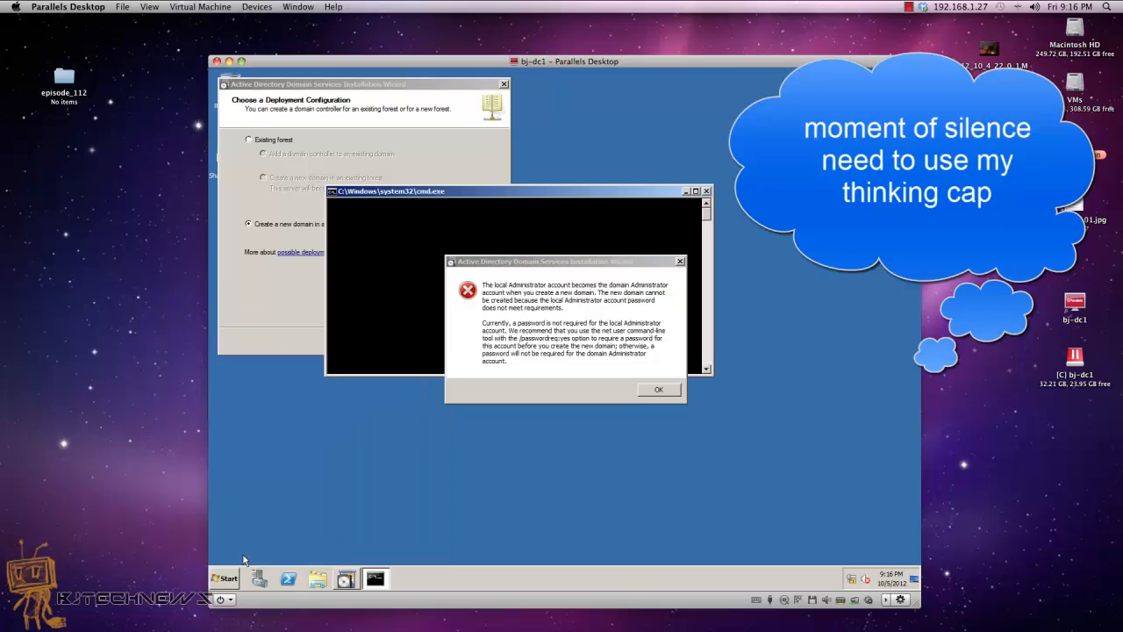
drag(482, 197, 431, 85)
text(net u)
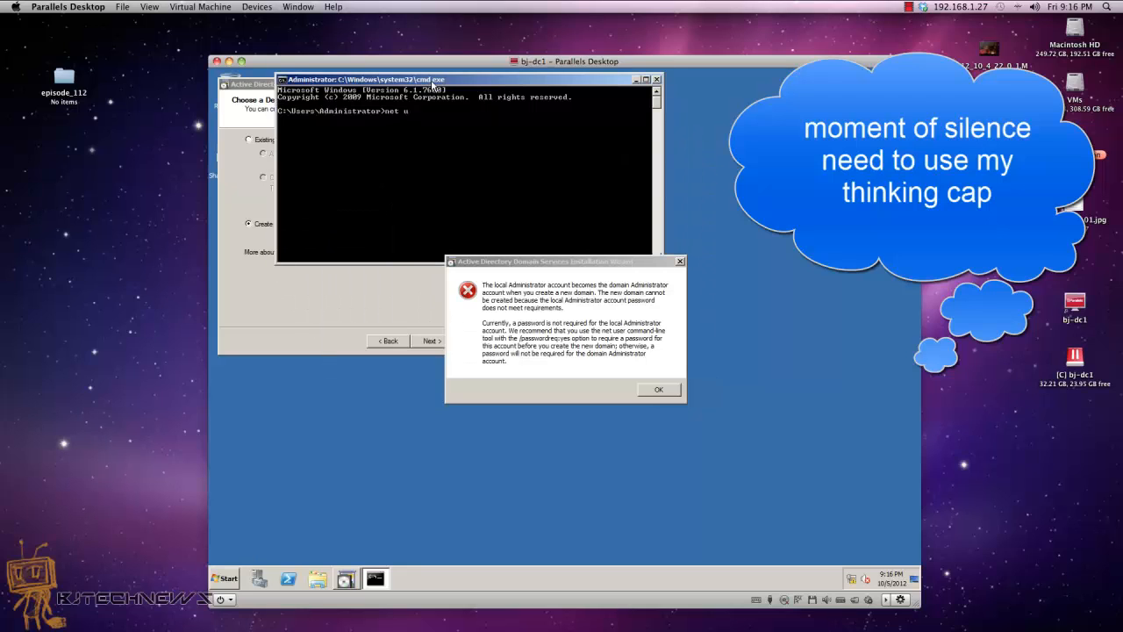
text(ser)
key(Return)
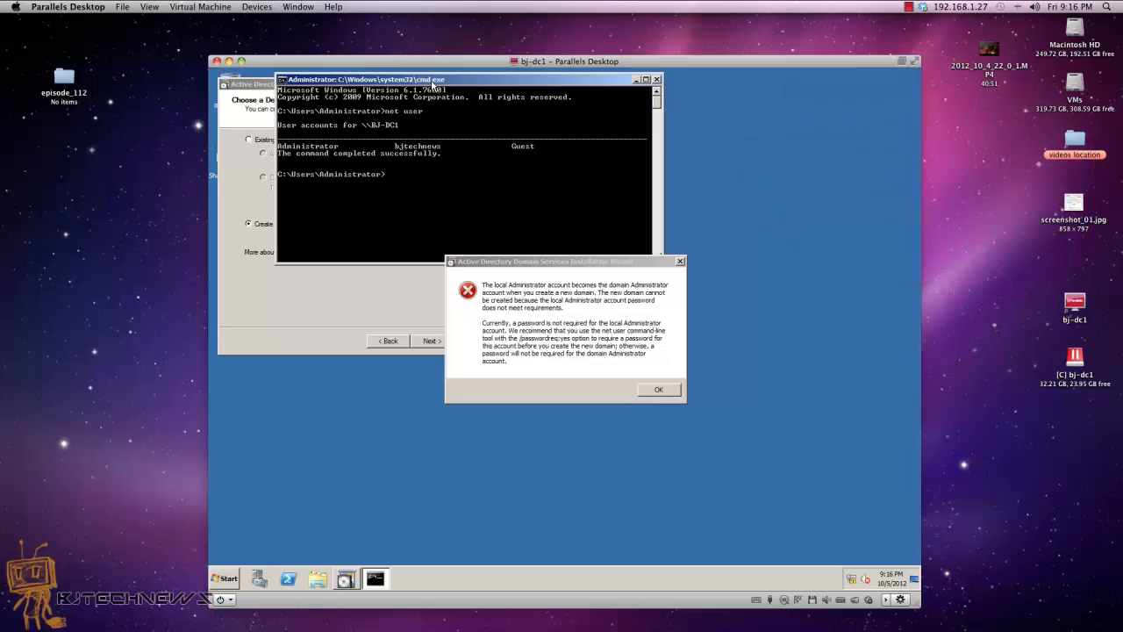
Step: Run net user Administrator /passwordreq:yes, fixing the typo, and dismiss the wizard's password warning
text(net user A)
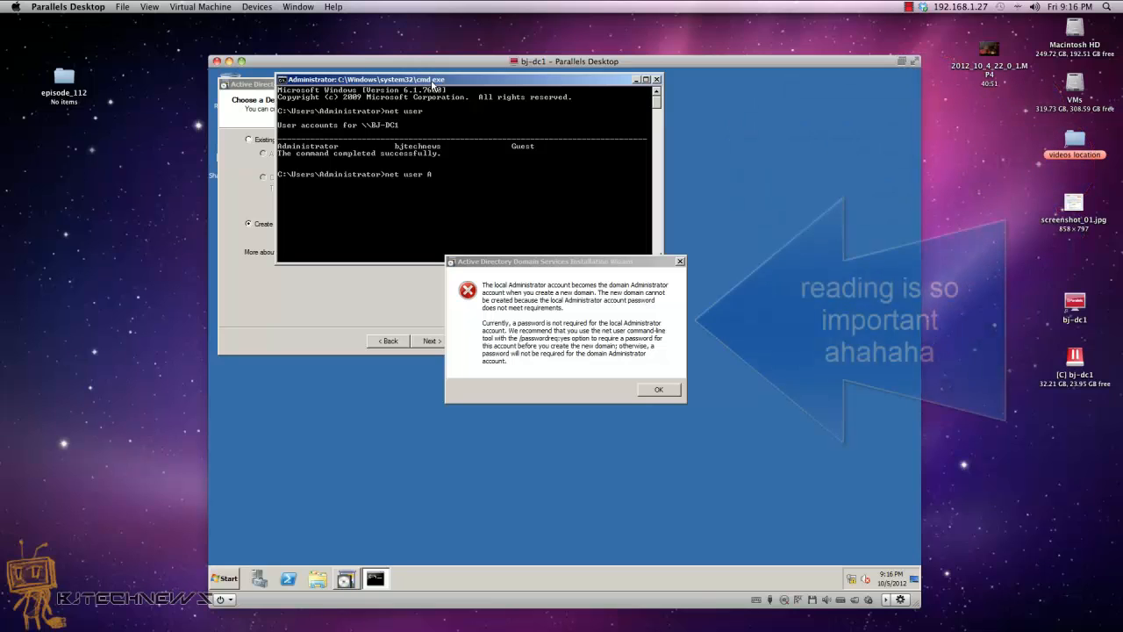
text(dministrator)
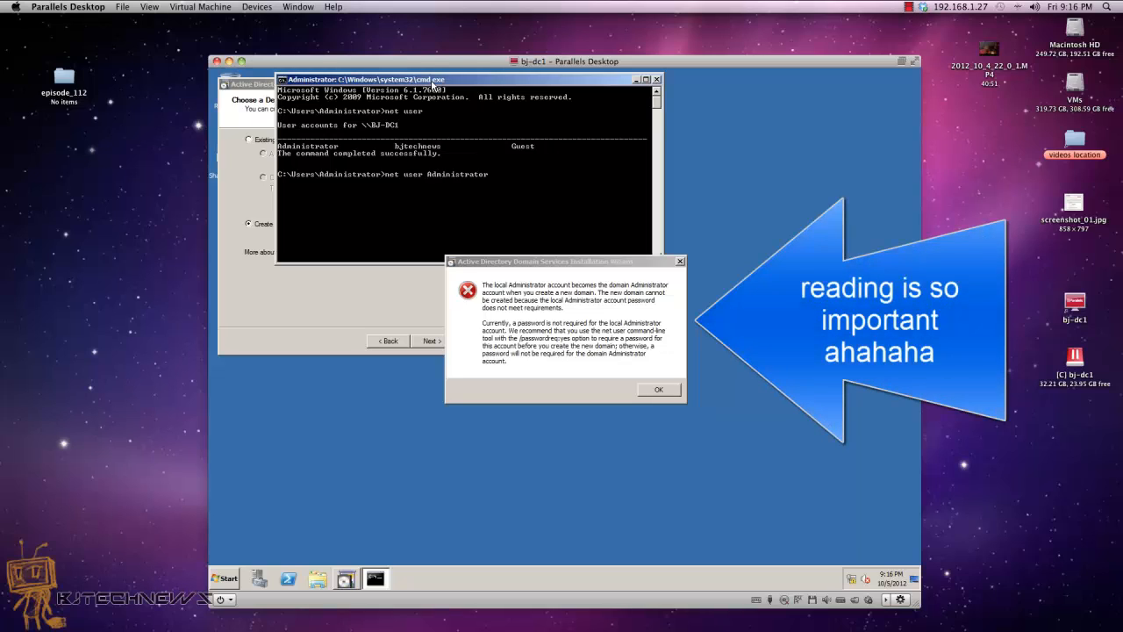
text( /password)
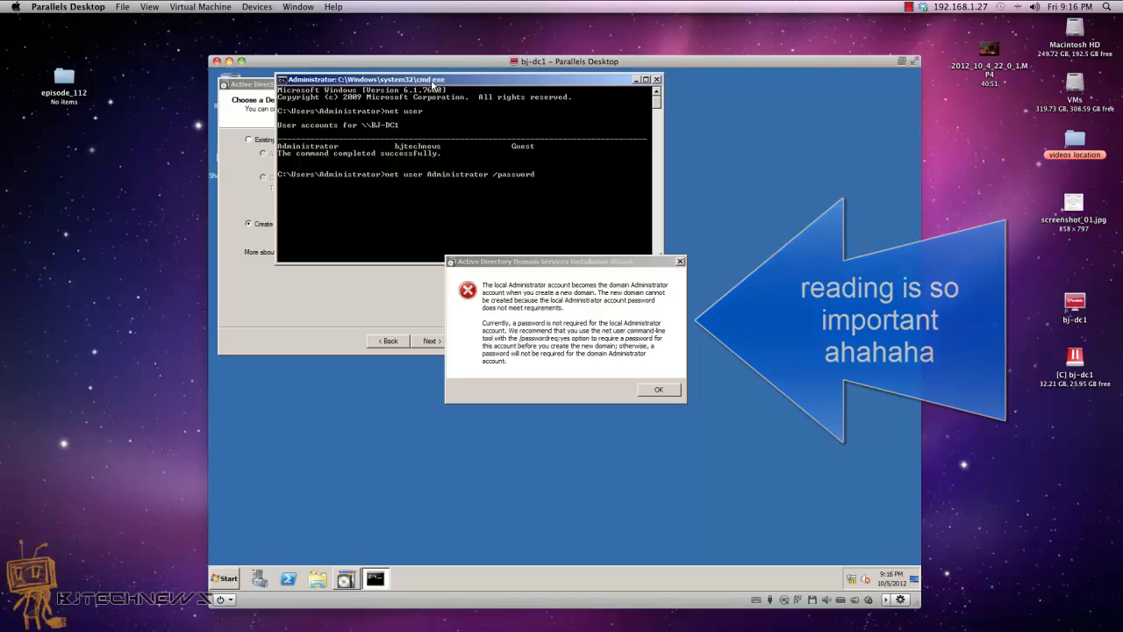
text(req:)
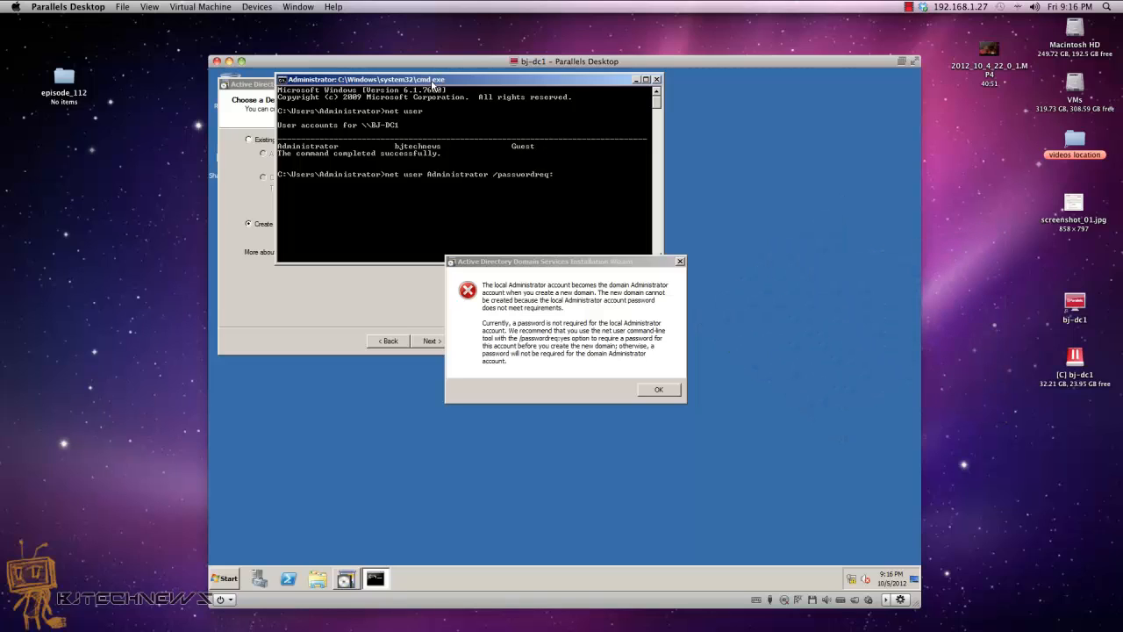
text(yest)
key(Return)
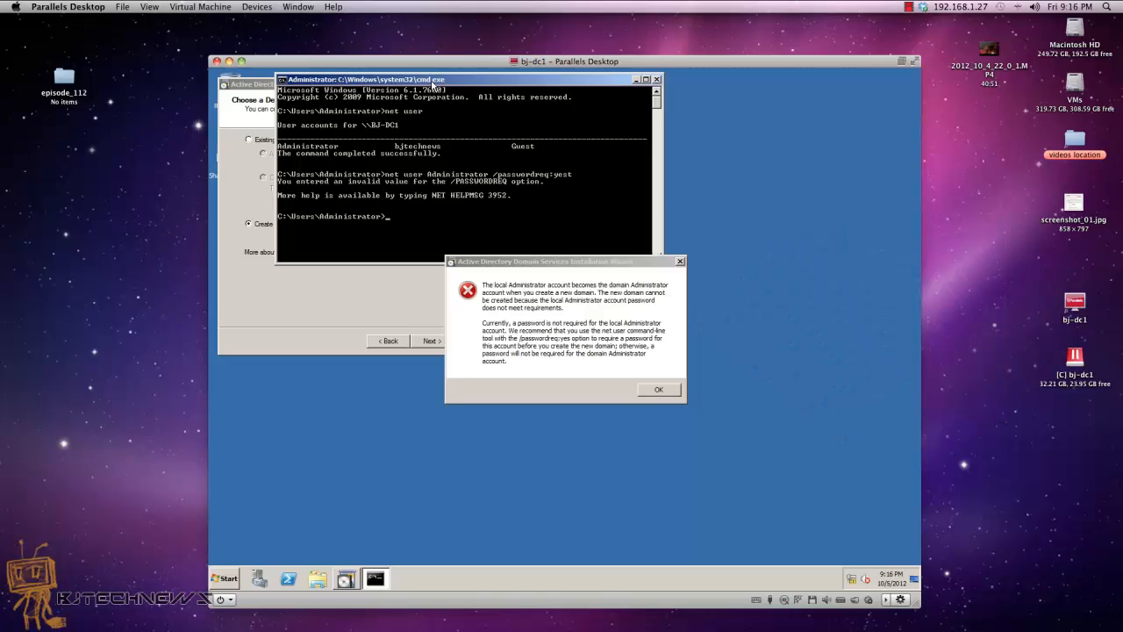
key(Up)
key(Return)
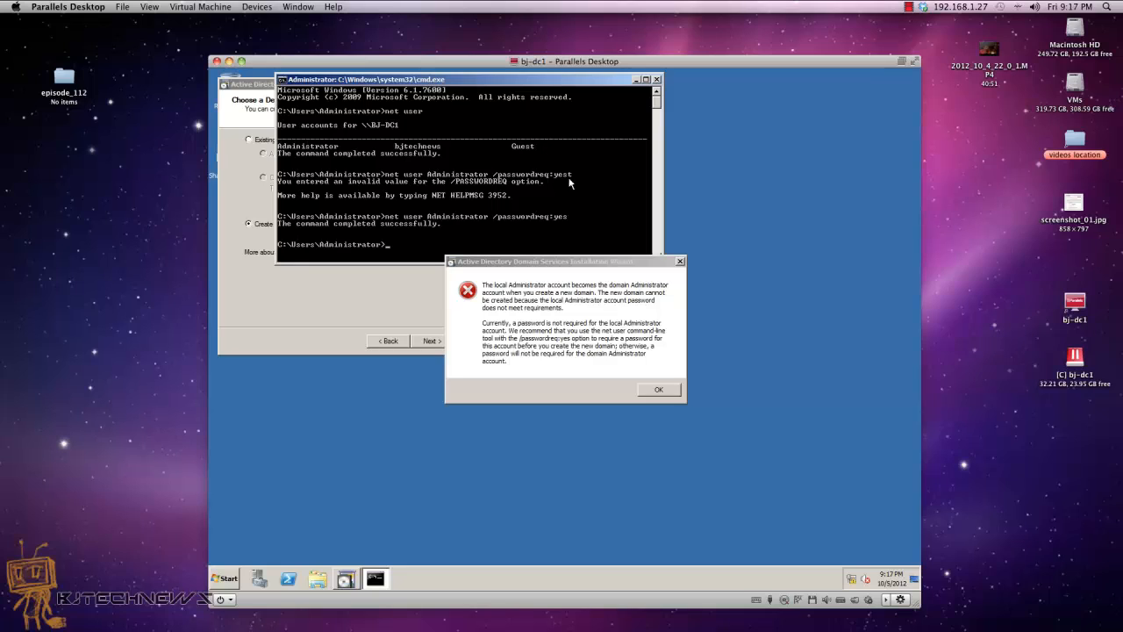
click(651, 392)
click(651, 392)
click(575, 219)
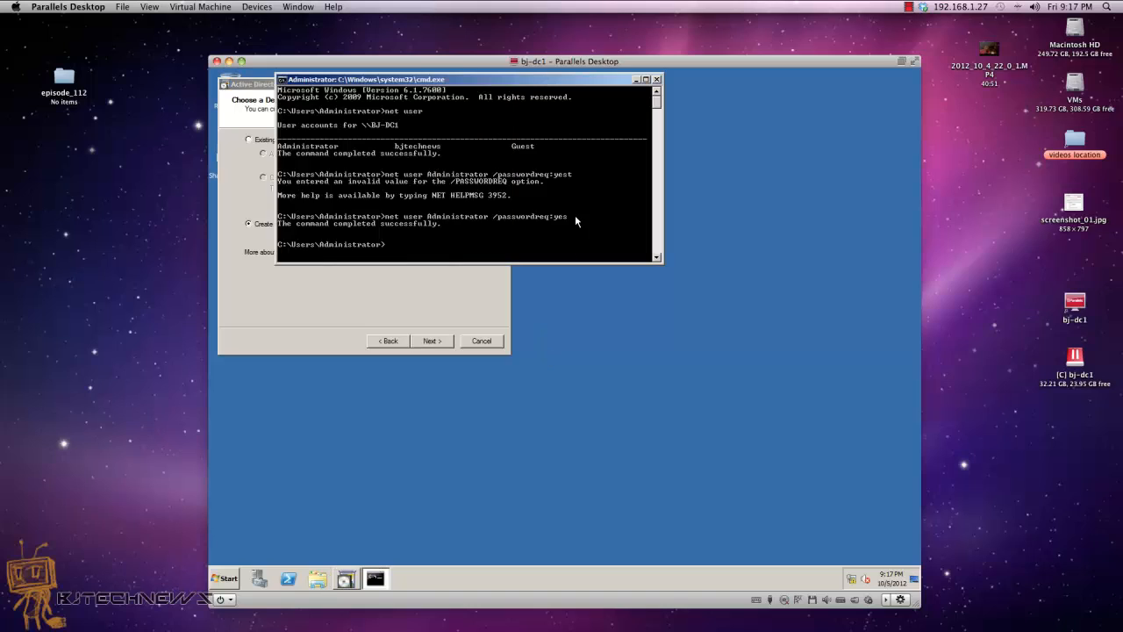
Step: Close the command prompt and enter bjtech.local as the forest root domain FQDN
text(exit)
key(Return)
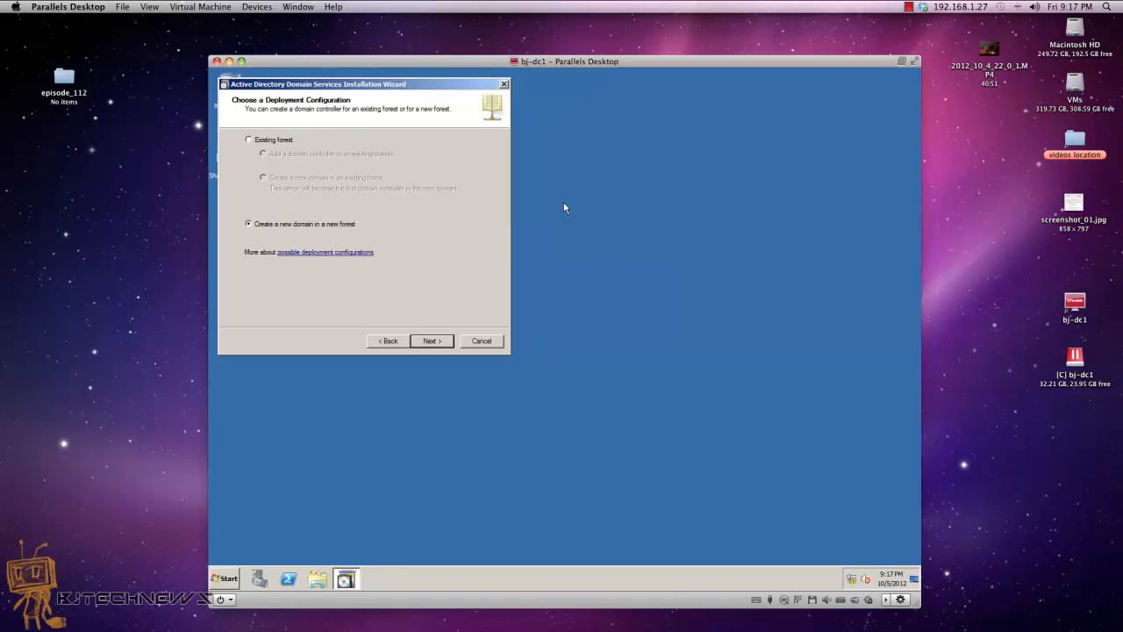
click(429, 340)
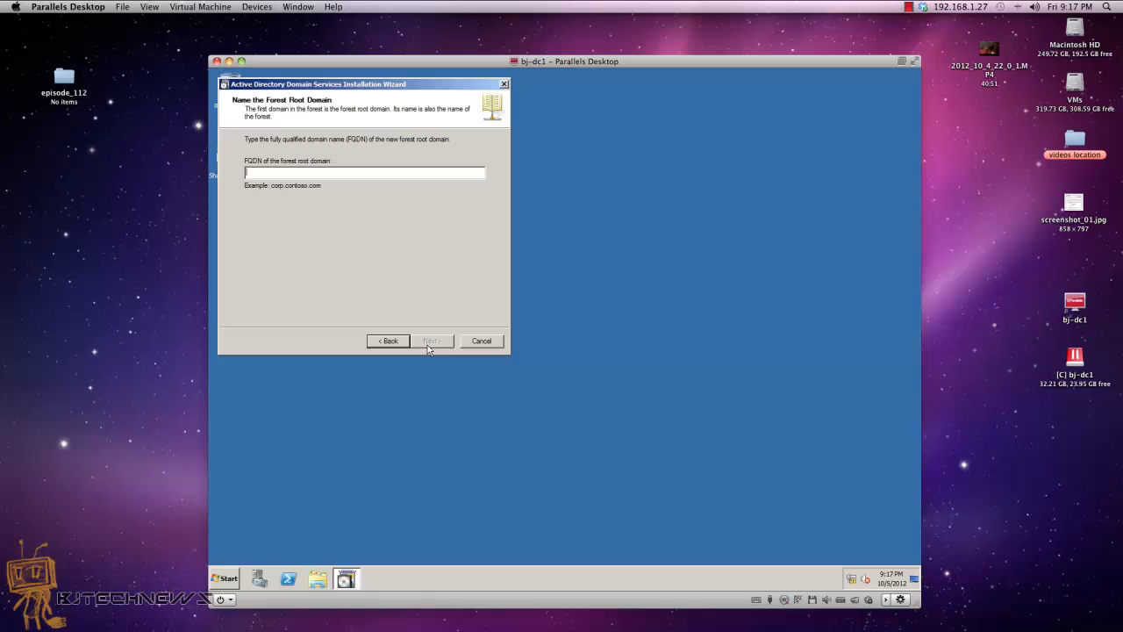
text(bj)
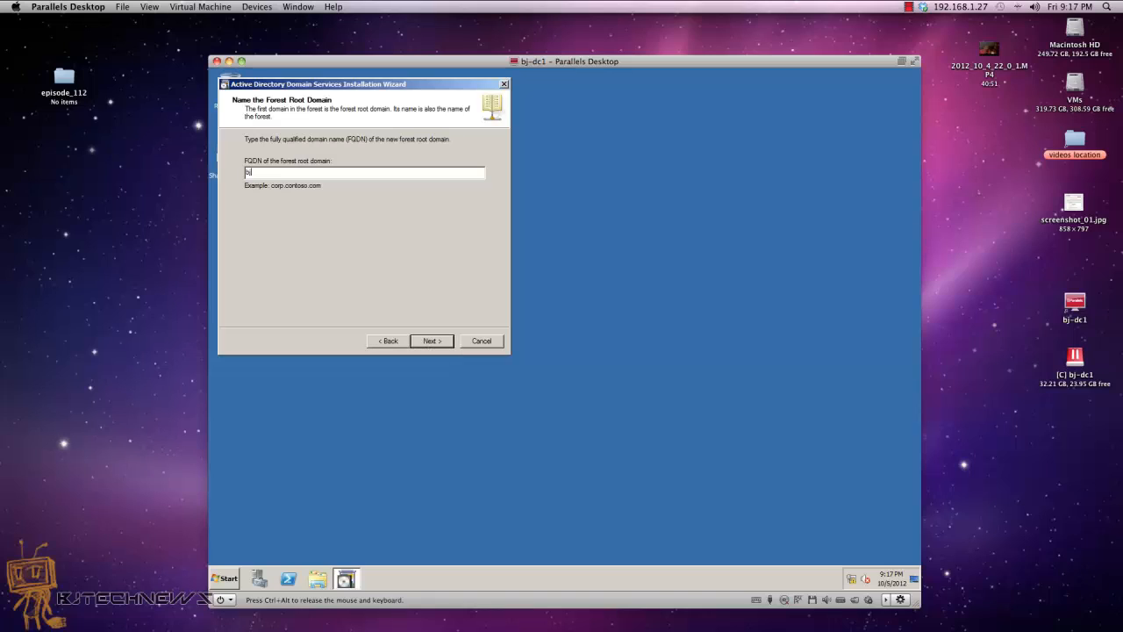
text(tech.local)
key(BackSpace)
key(BackSpace)
key(BackSpace)
key(BackSpace)
text(ocal)
click(431, 340)
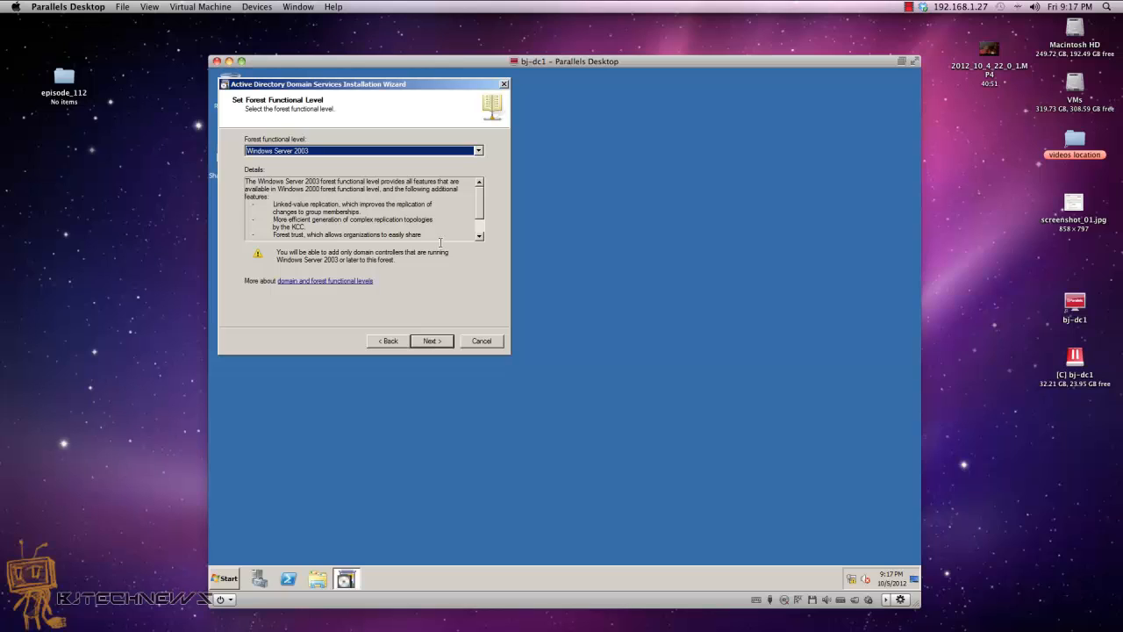
Step: Choose Windows Server 2003 as the forest functional level and keep Windows Server 2003 domain level
click(479, 154)
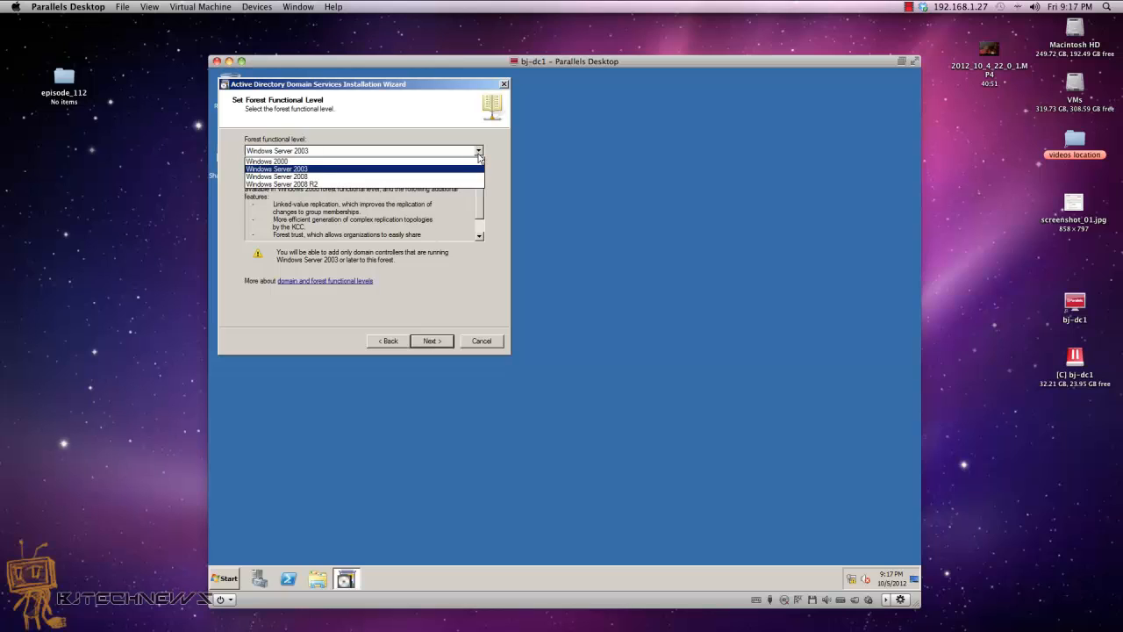
click(367, 183)
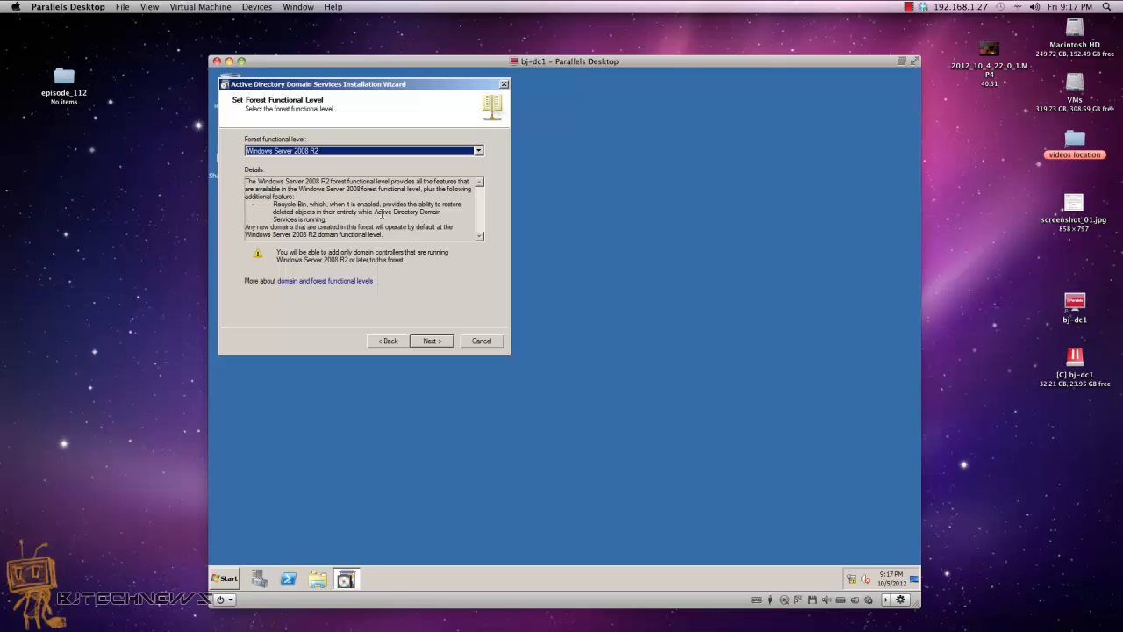
click(481, 155)
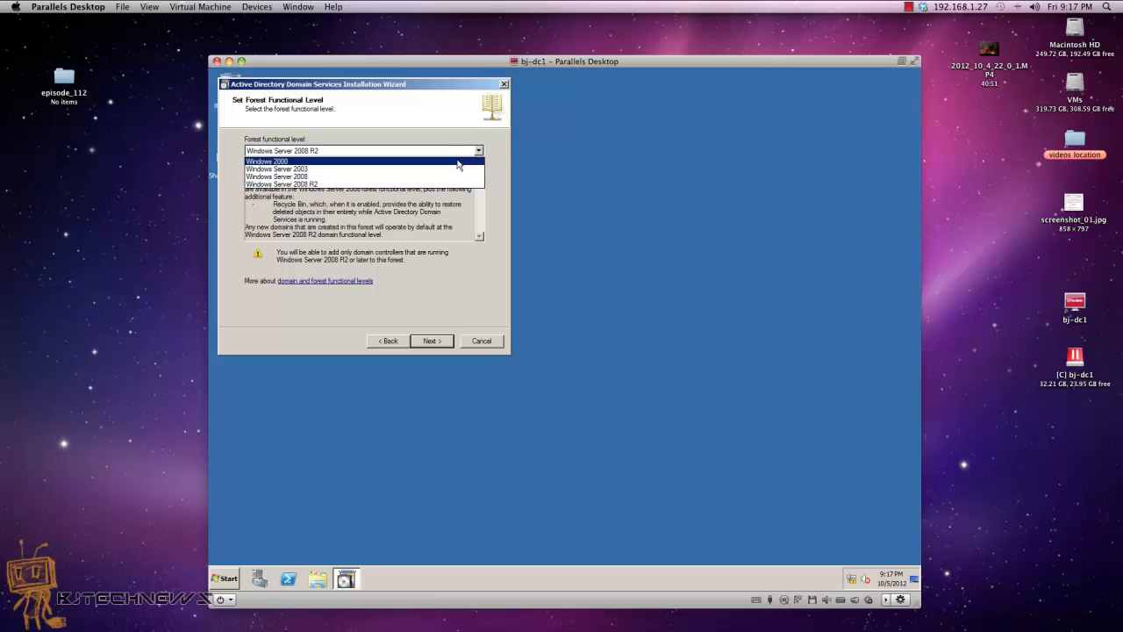
click(453, 168)
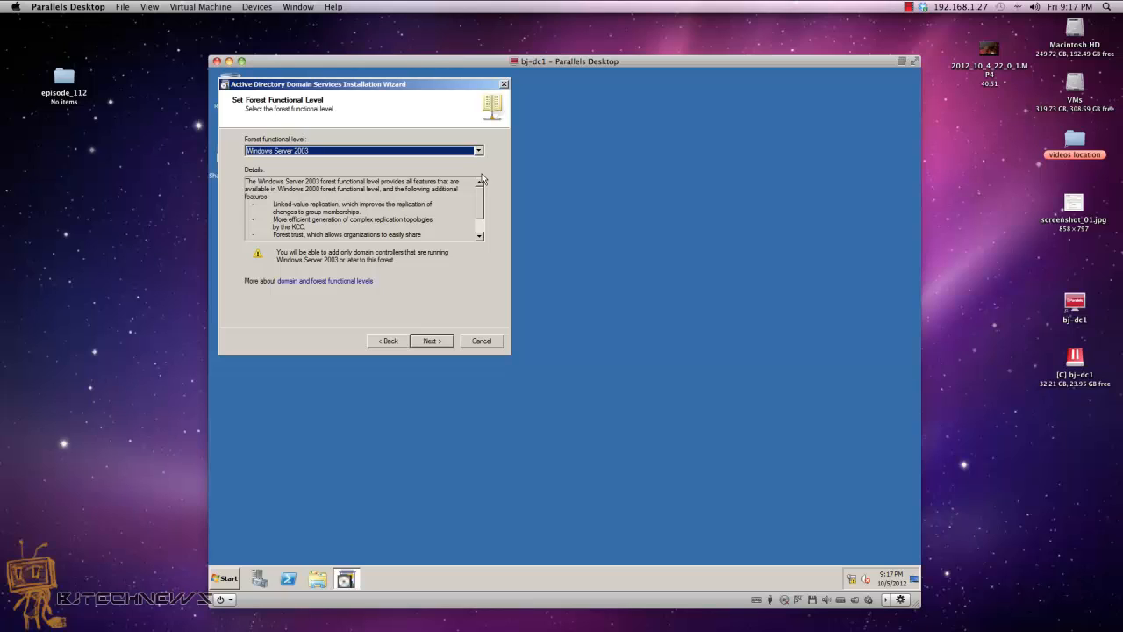
click(426, 345)
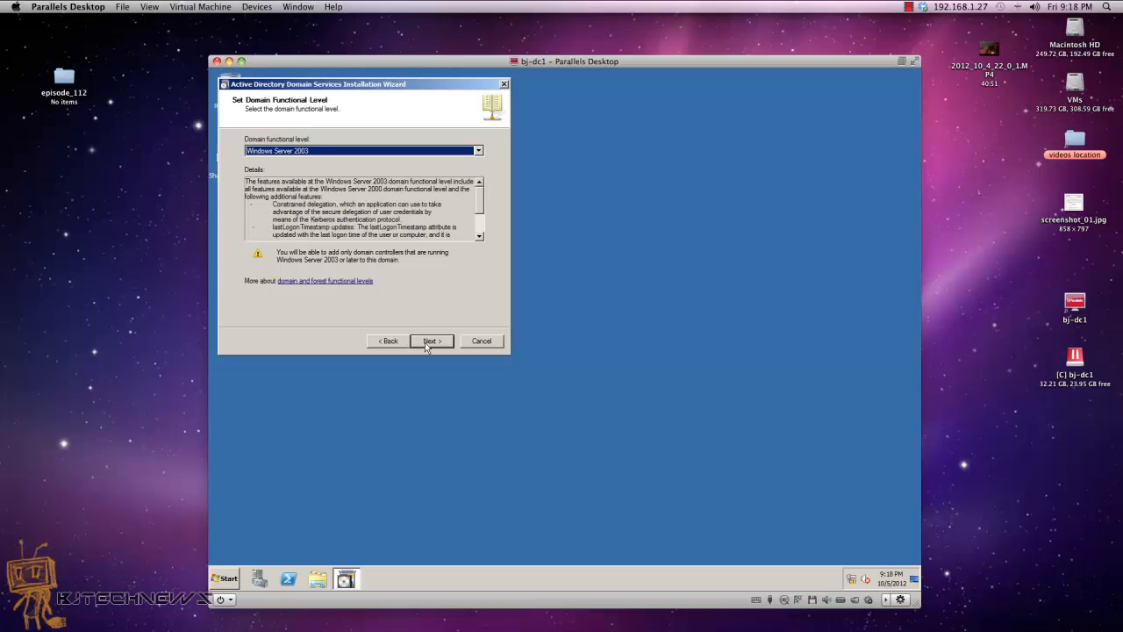
click(433, 343)
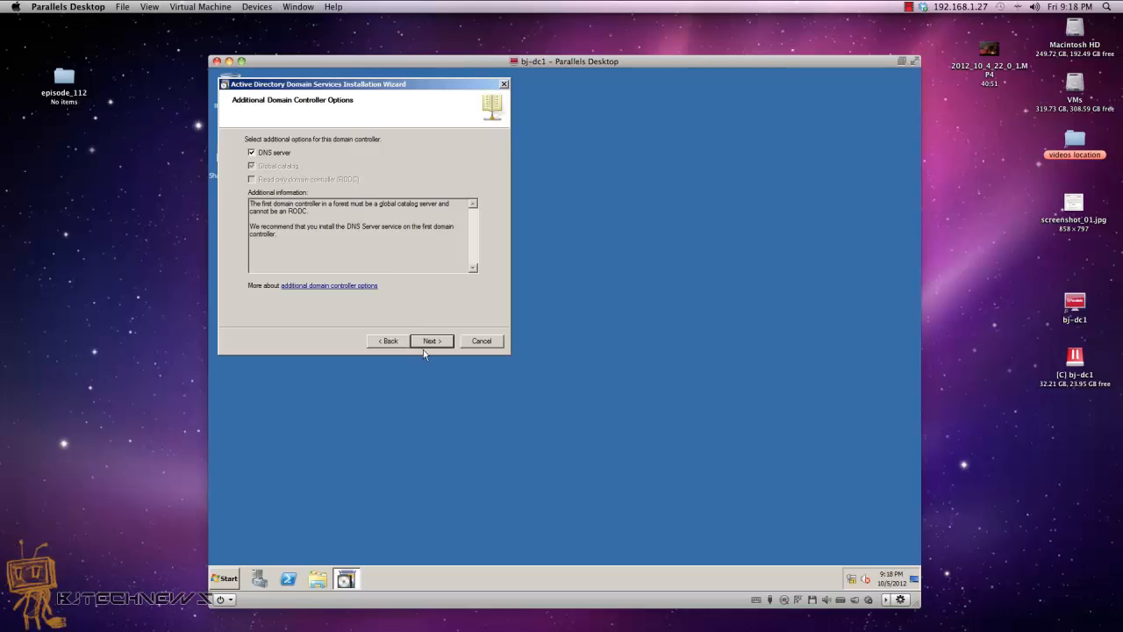
Step: Keep the DNS server option checked and accept the DNS delegation warning
click(426, 344)
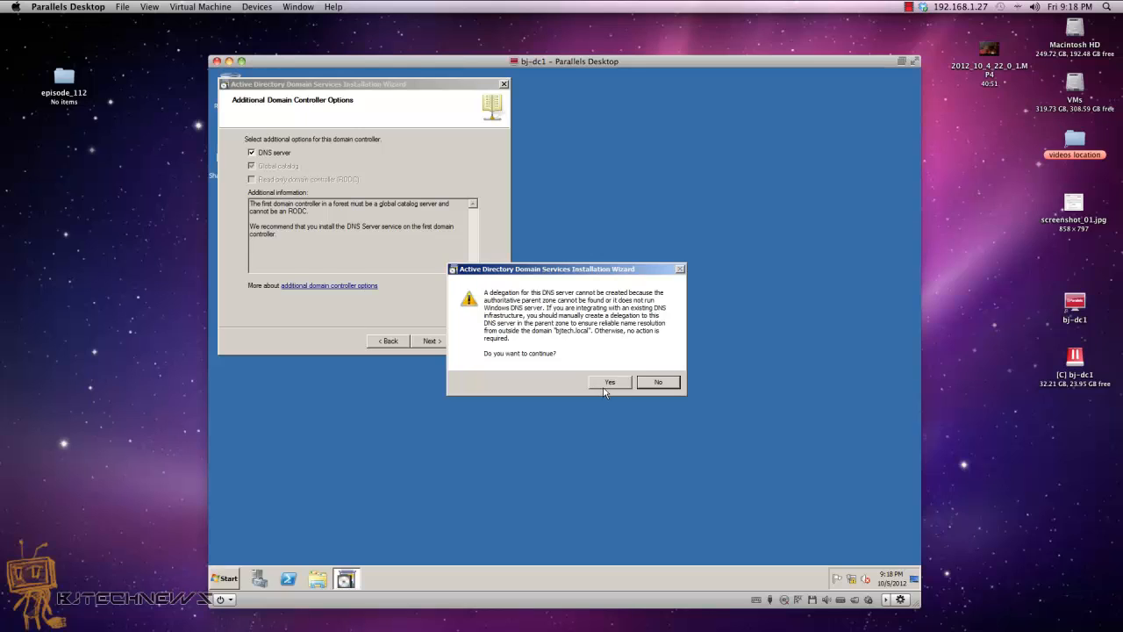
click(602, 383)
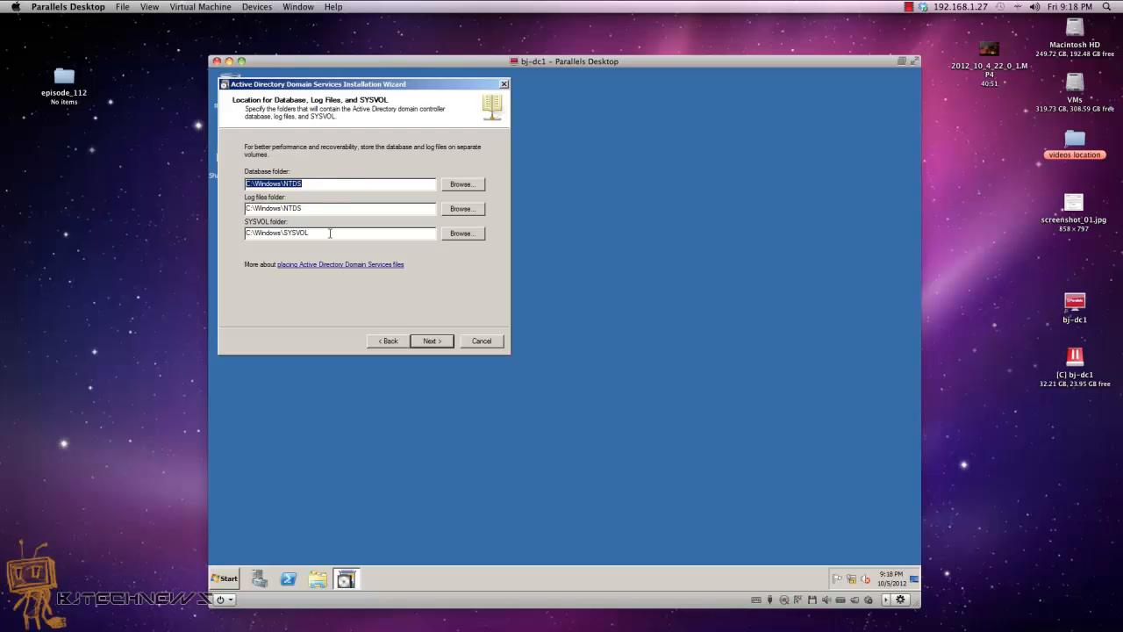
Step: Keep the default NTDS and SYSVOL folders, set a complex DSRM password, and start installation
click(432, 340)
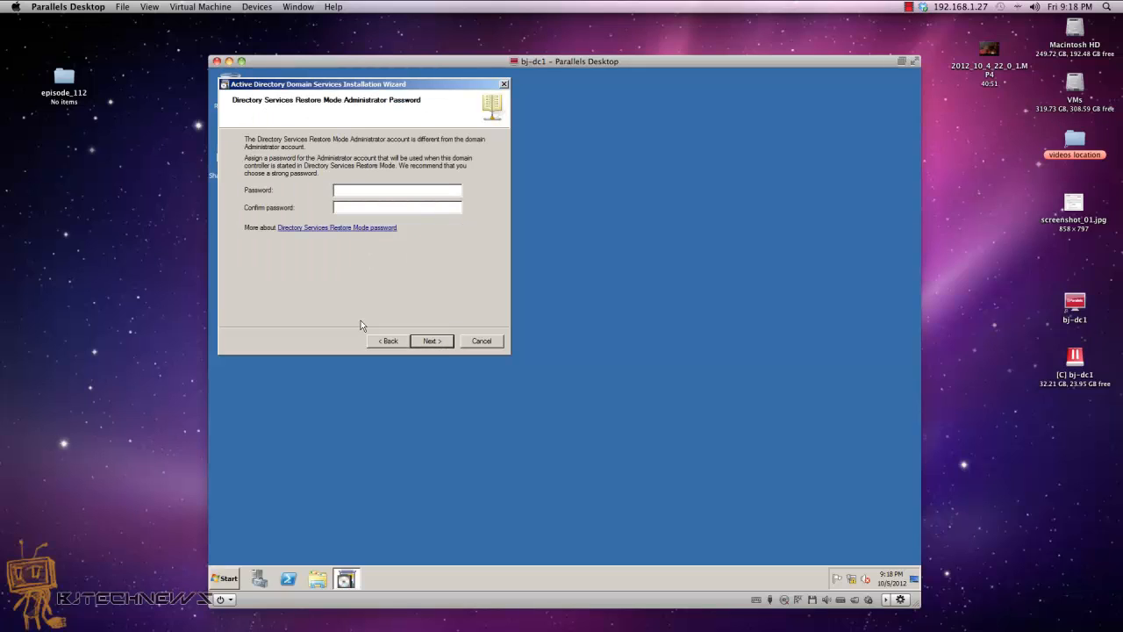
text(P)
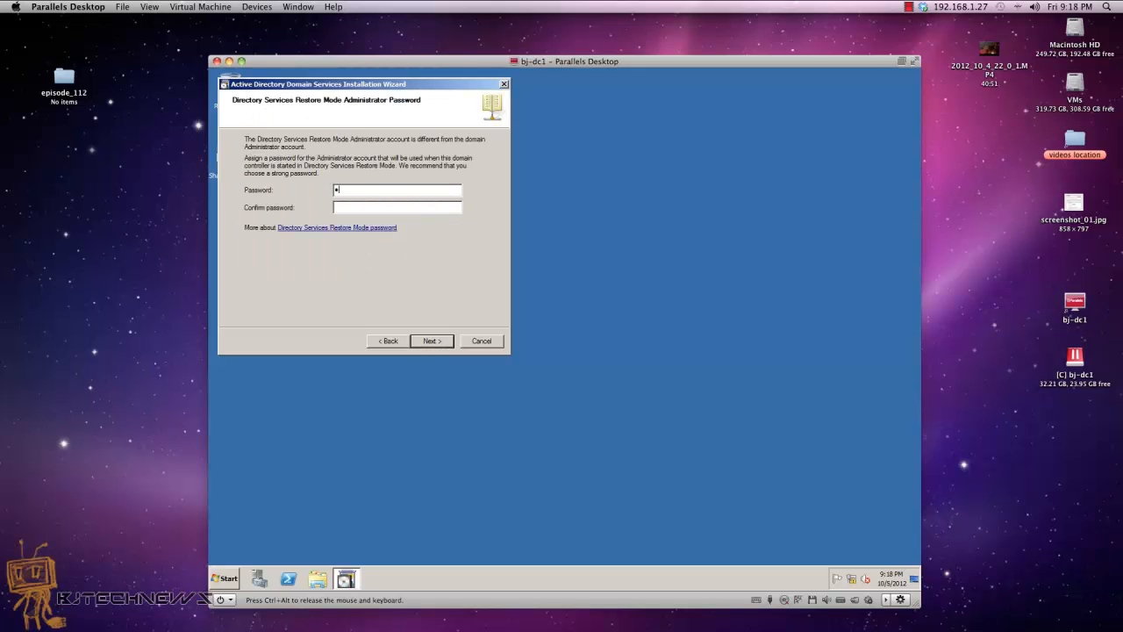
text(P@ssw0rd12P@ssw0rd123)
click(431, 340)
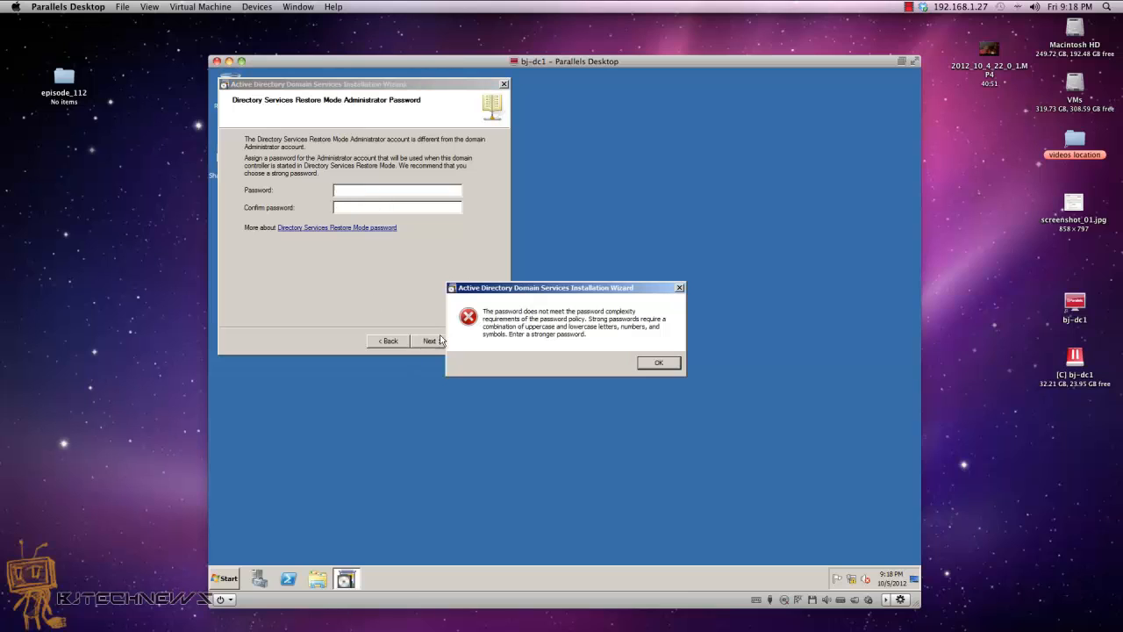
click(660, 364)
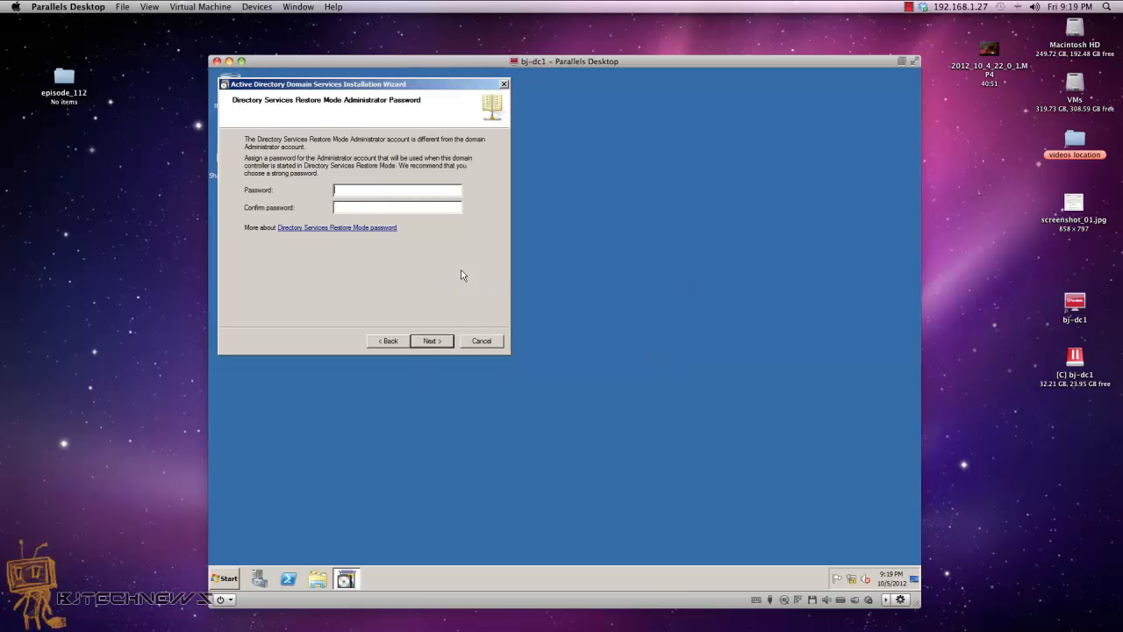
text(1234)
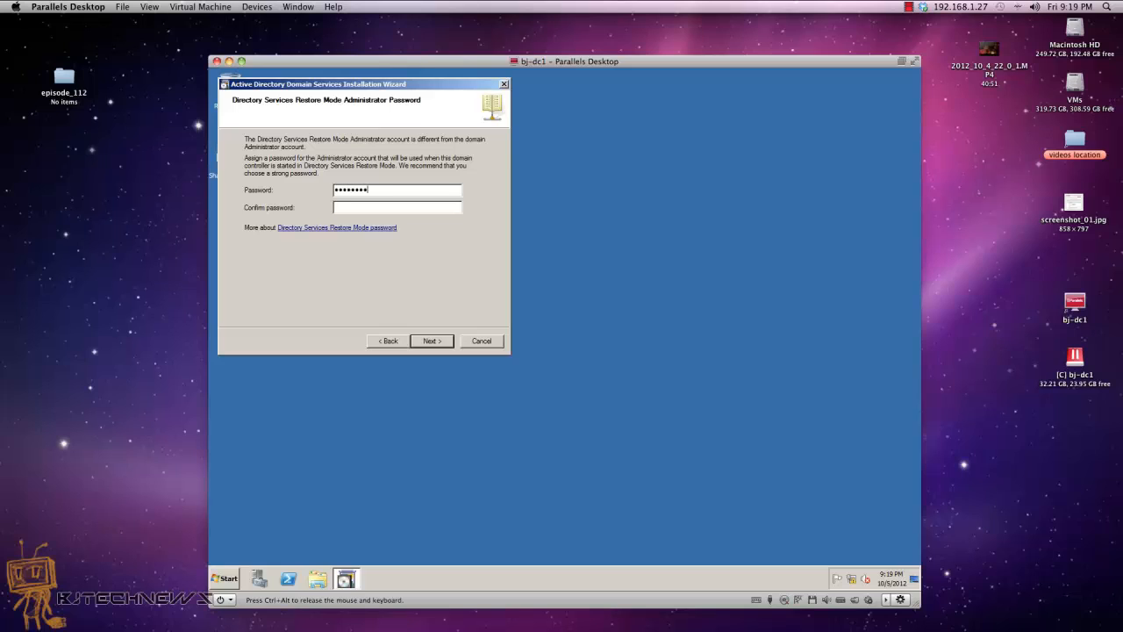
text(P@ssw0rd)
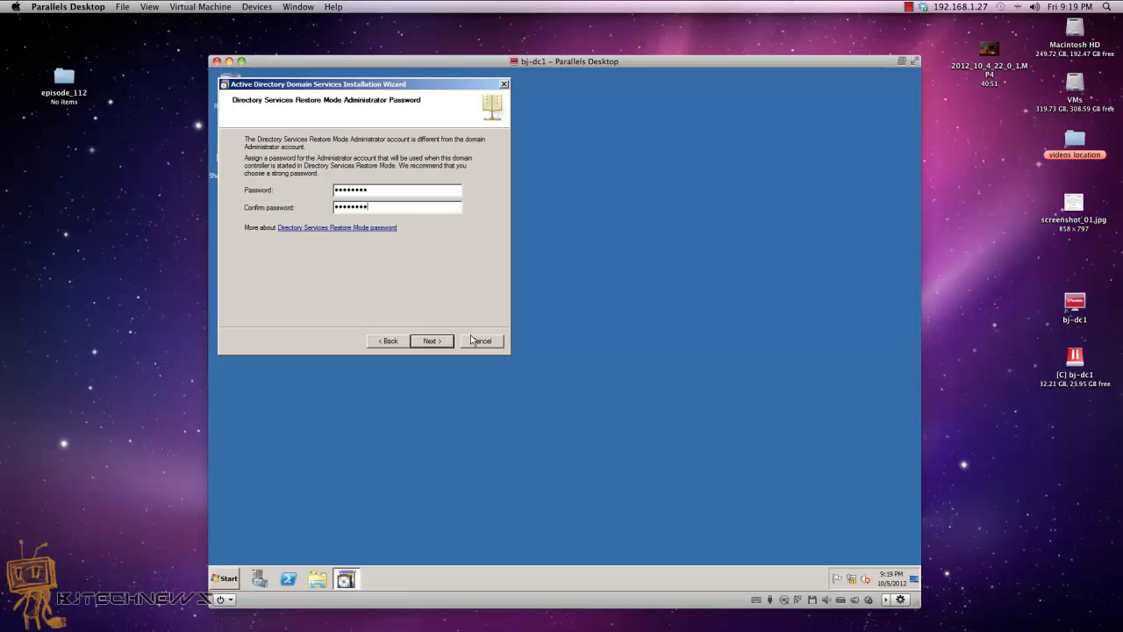
click(438, 346)
click(438, 347)
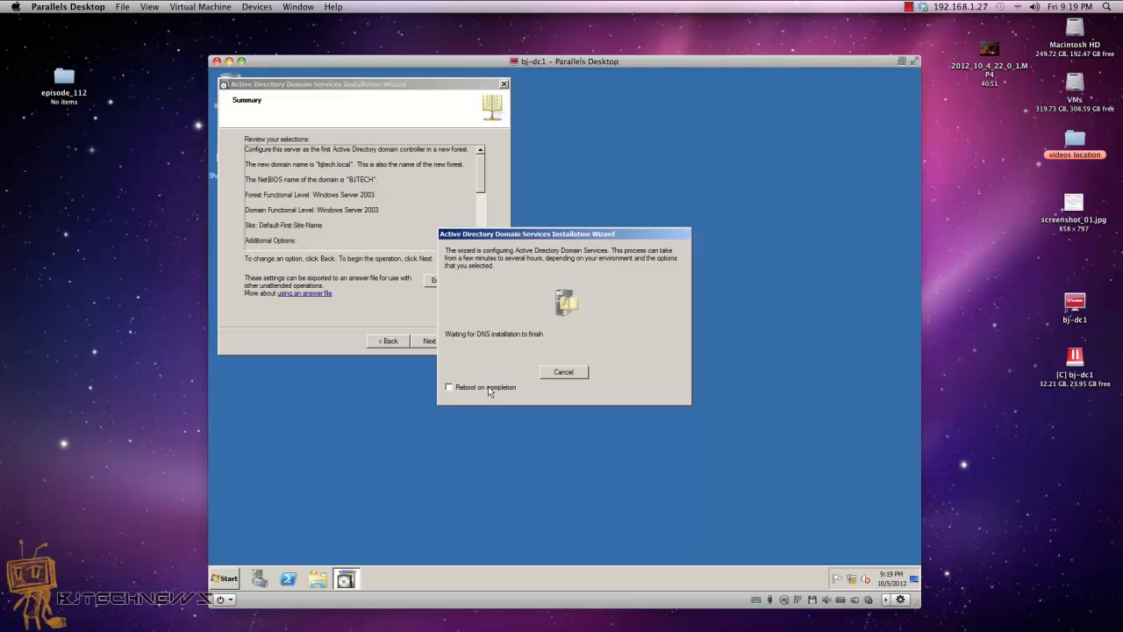
Step: Tick Reboot on completion, then browse the Start menu's All Programs list and close it
click(449, 387)
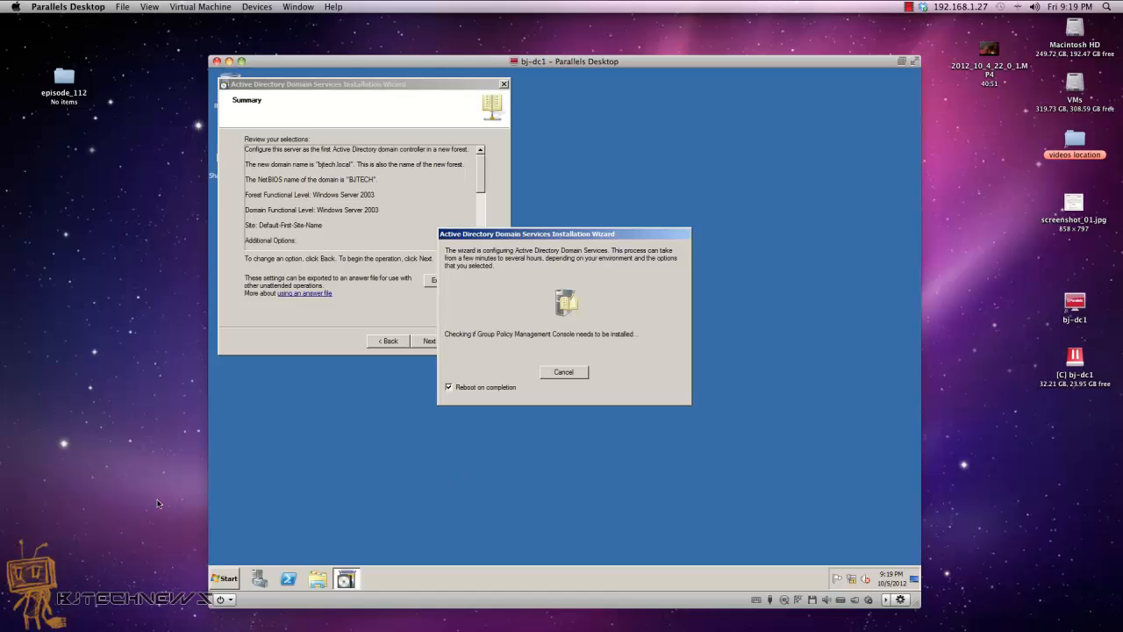
click(224, 579)
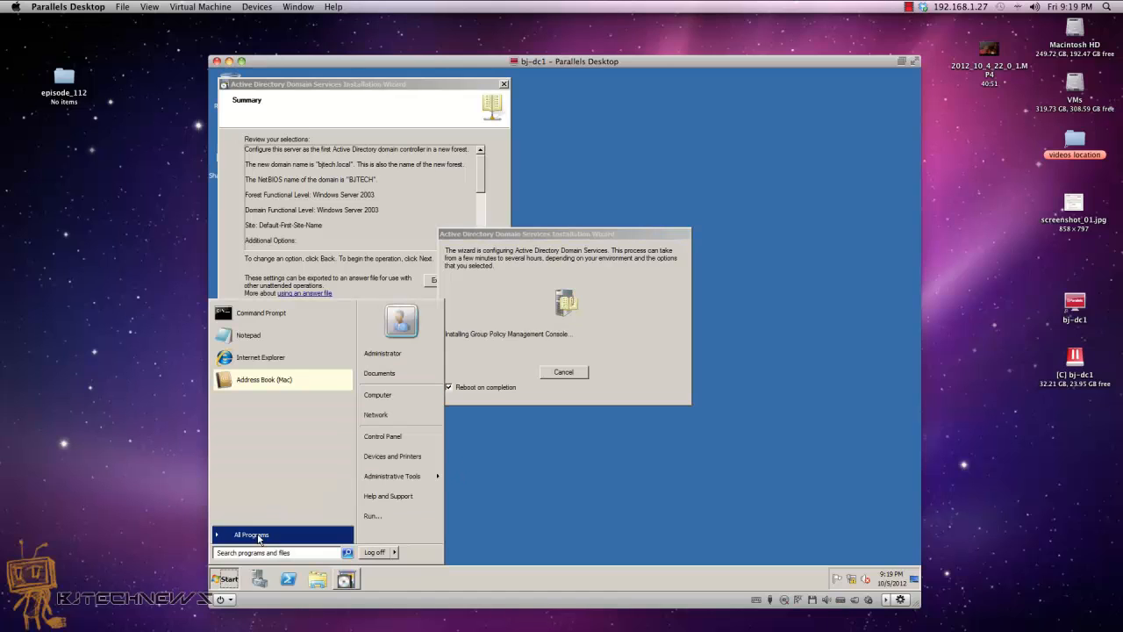
click(246, 535)
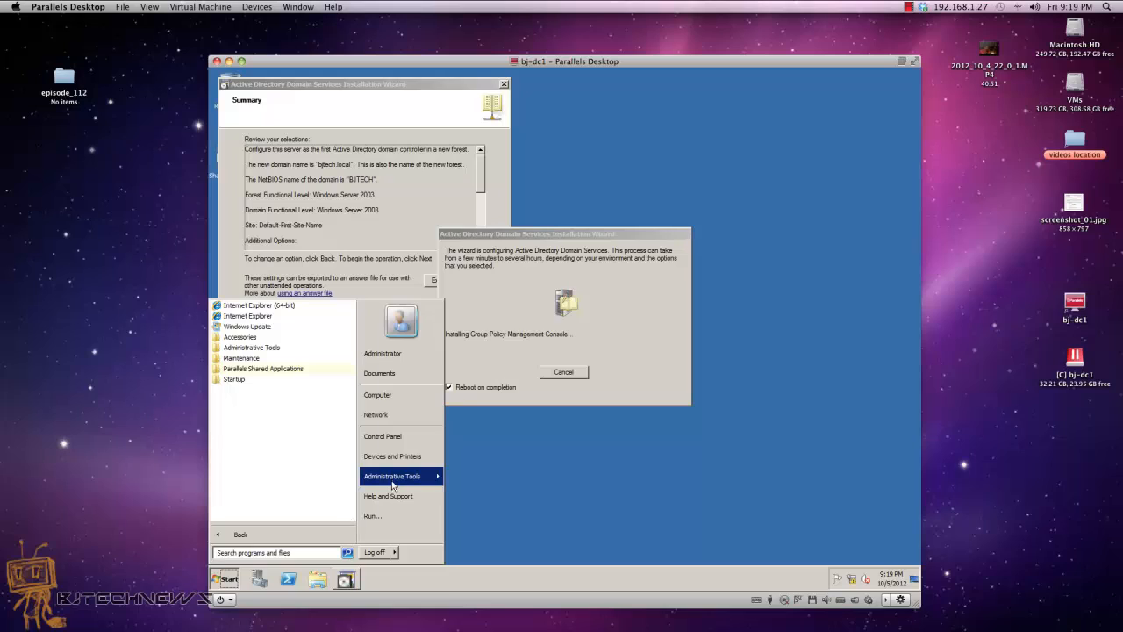
mouse_move(394, 483)
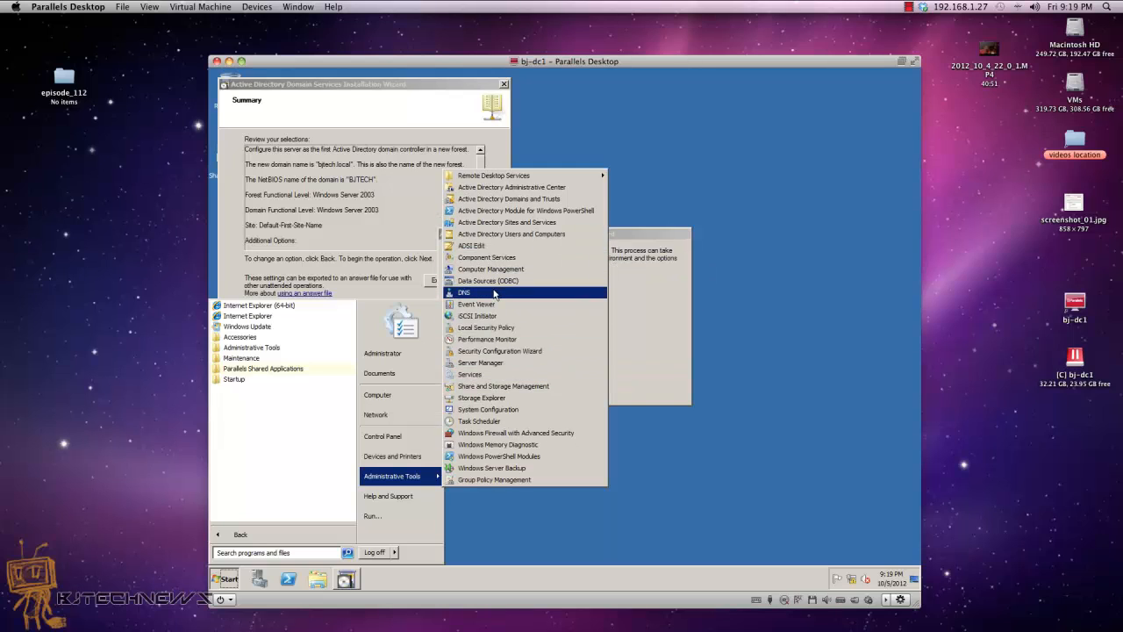
click(797, 152)
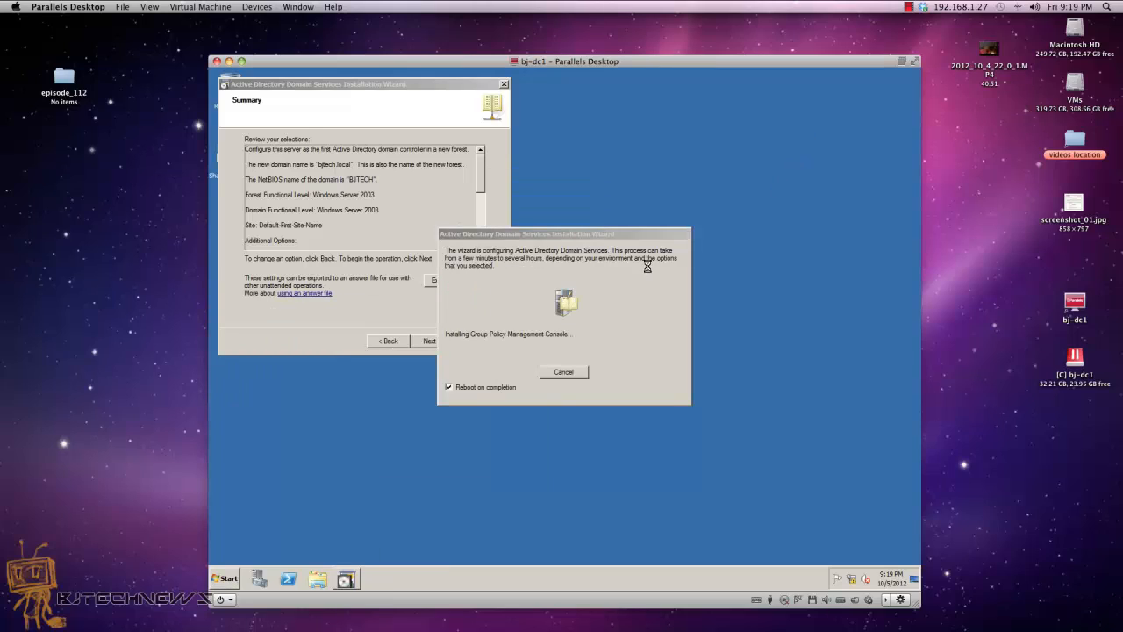